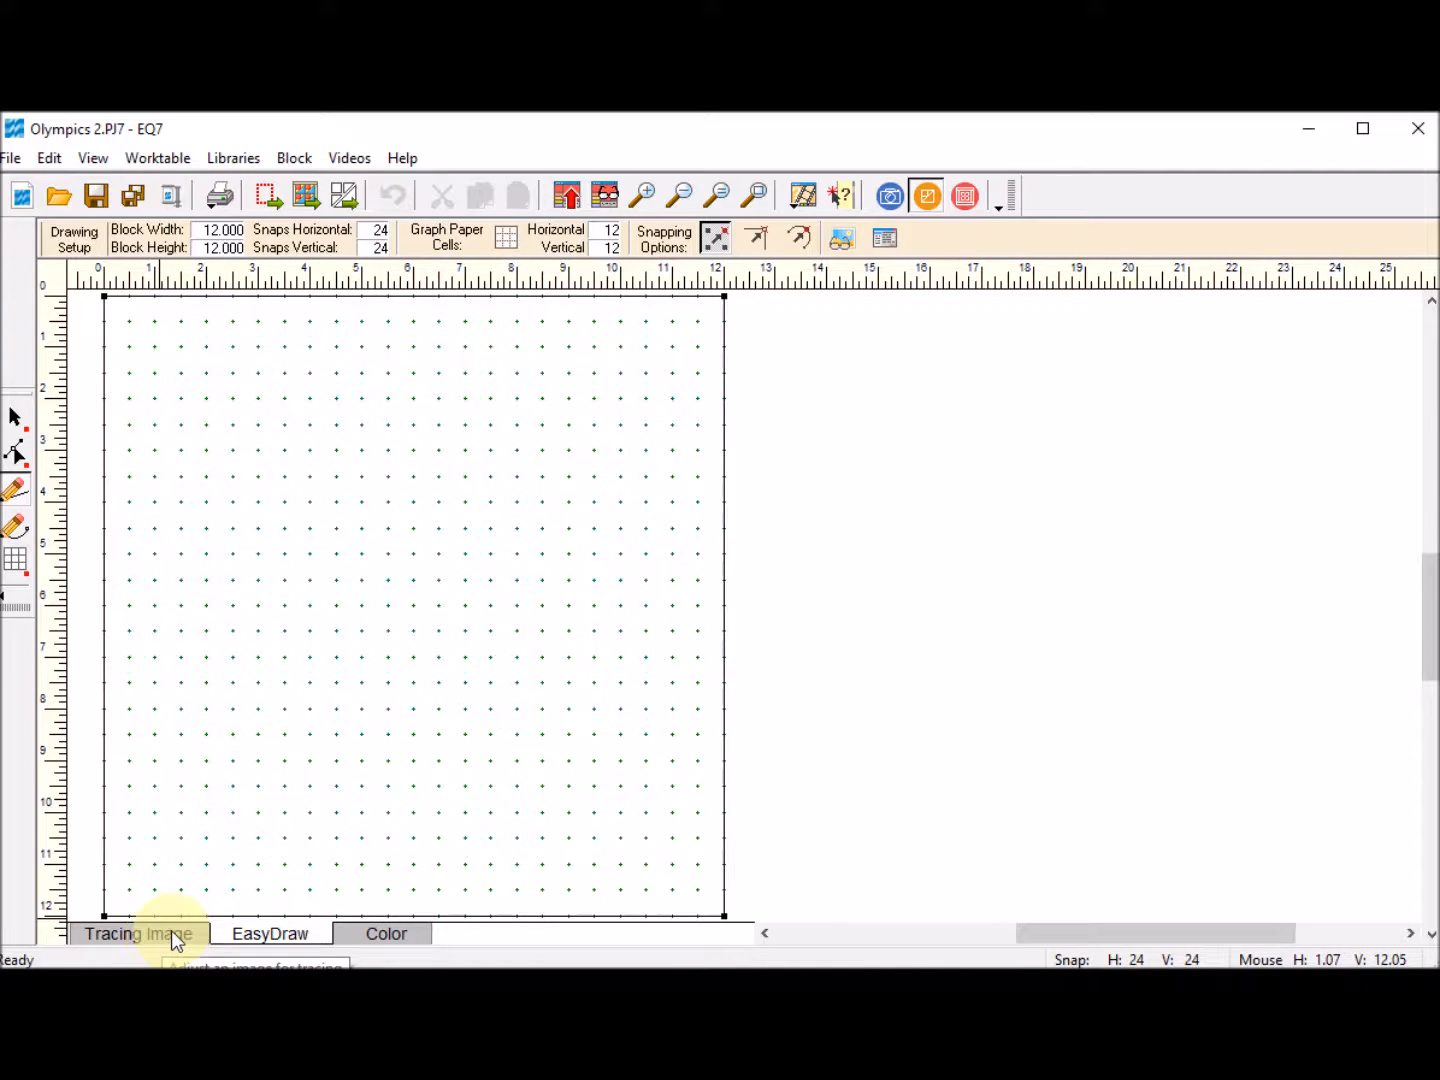
Step: Import Rings.JPG from the Olympic Quilt Blocks folder as the block's tracing image
click(167, 941)
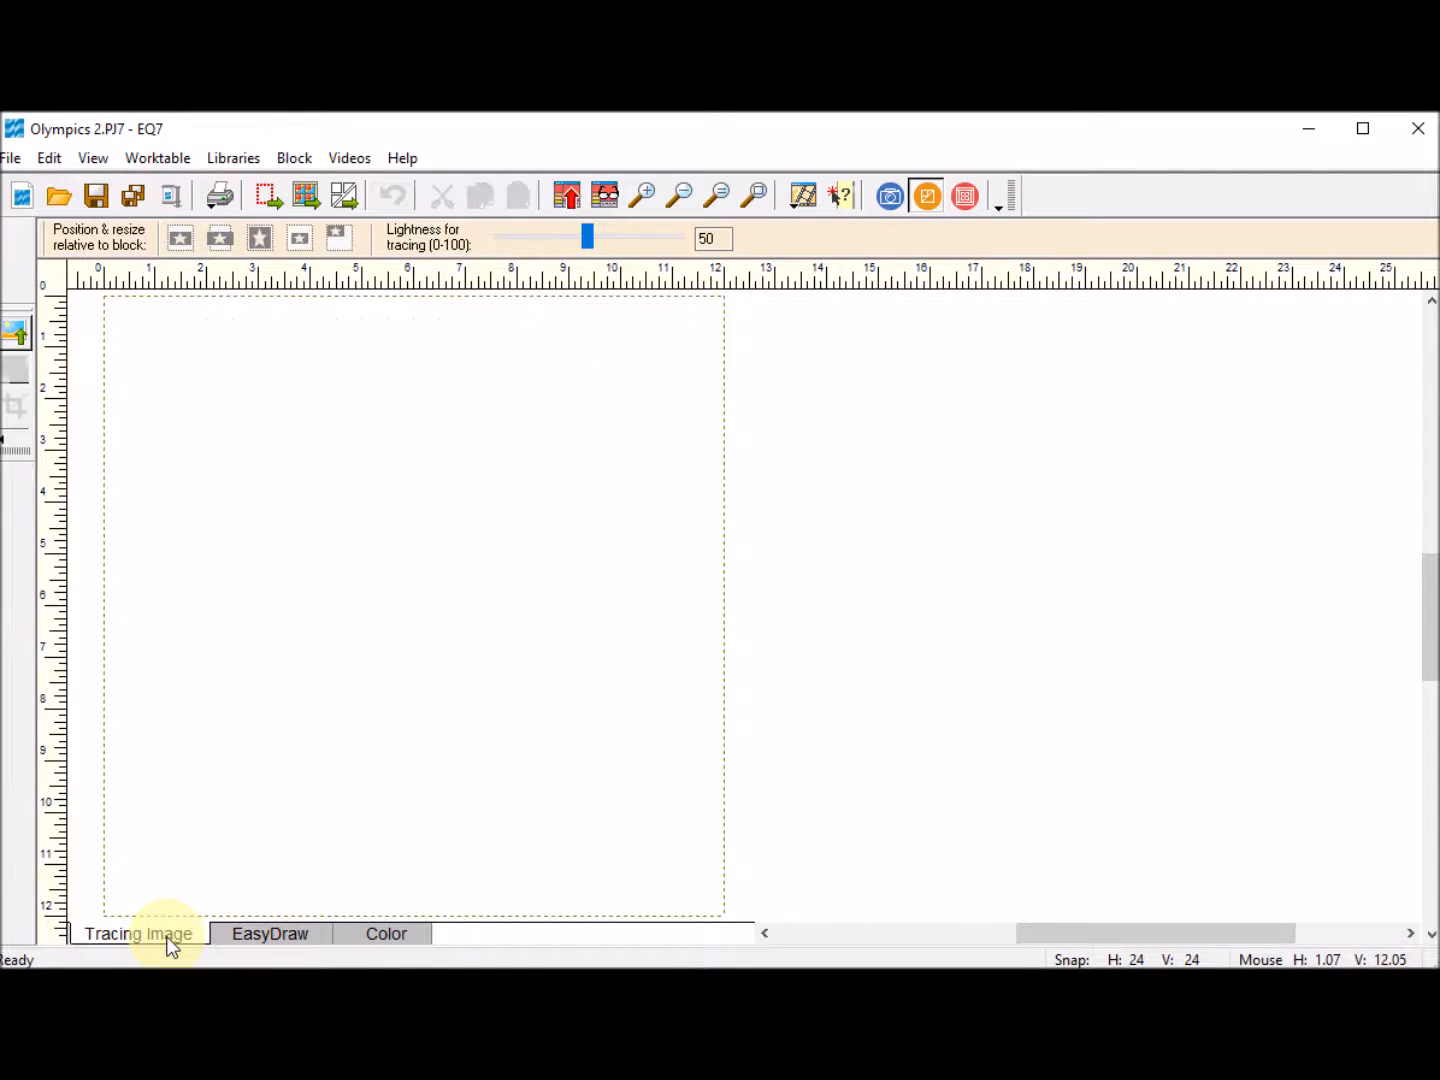
click(15, 335)
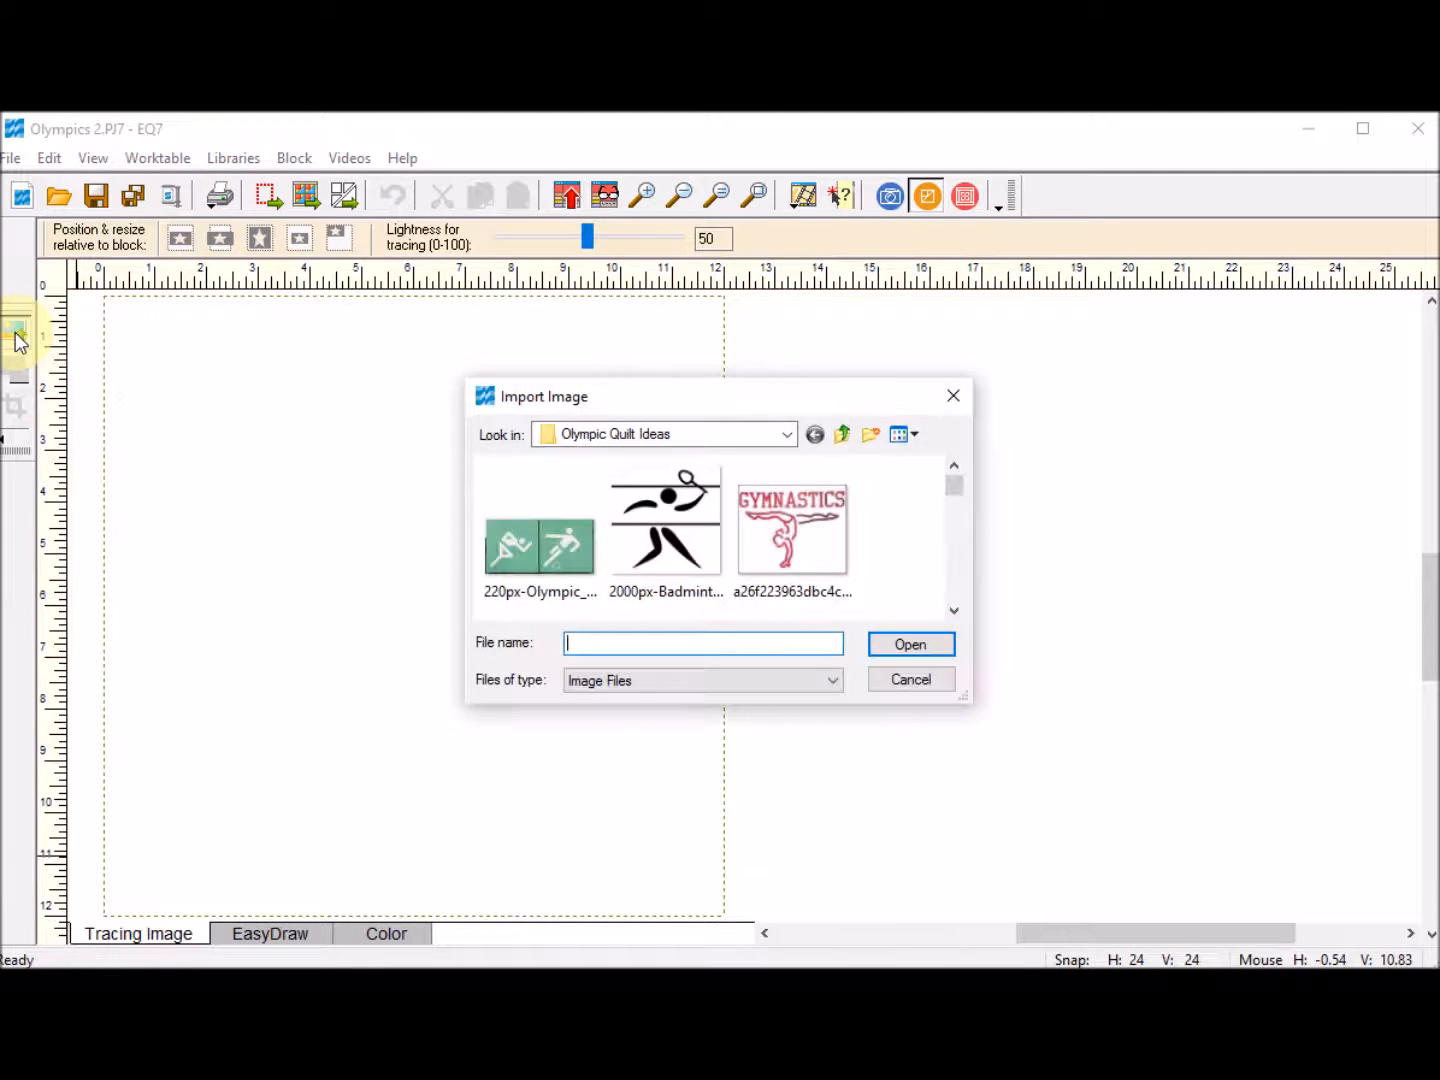
click(841, 436)
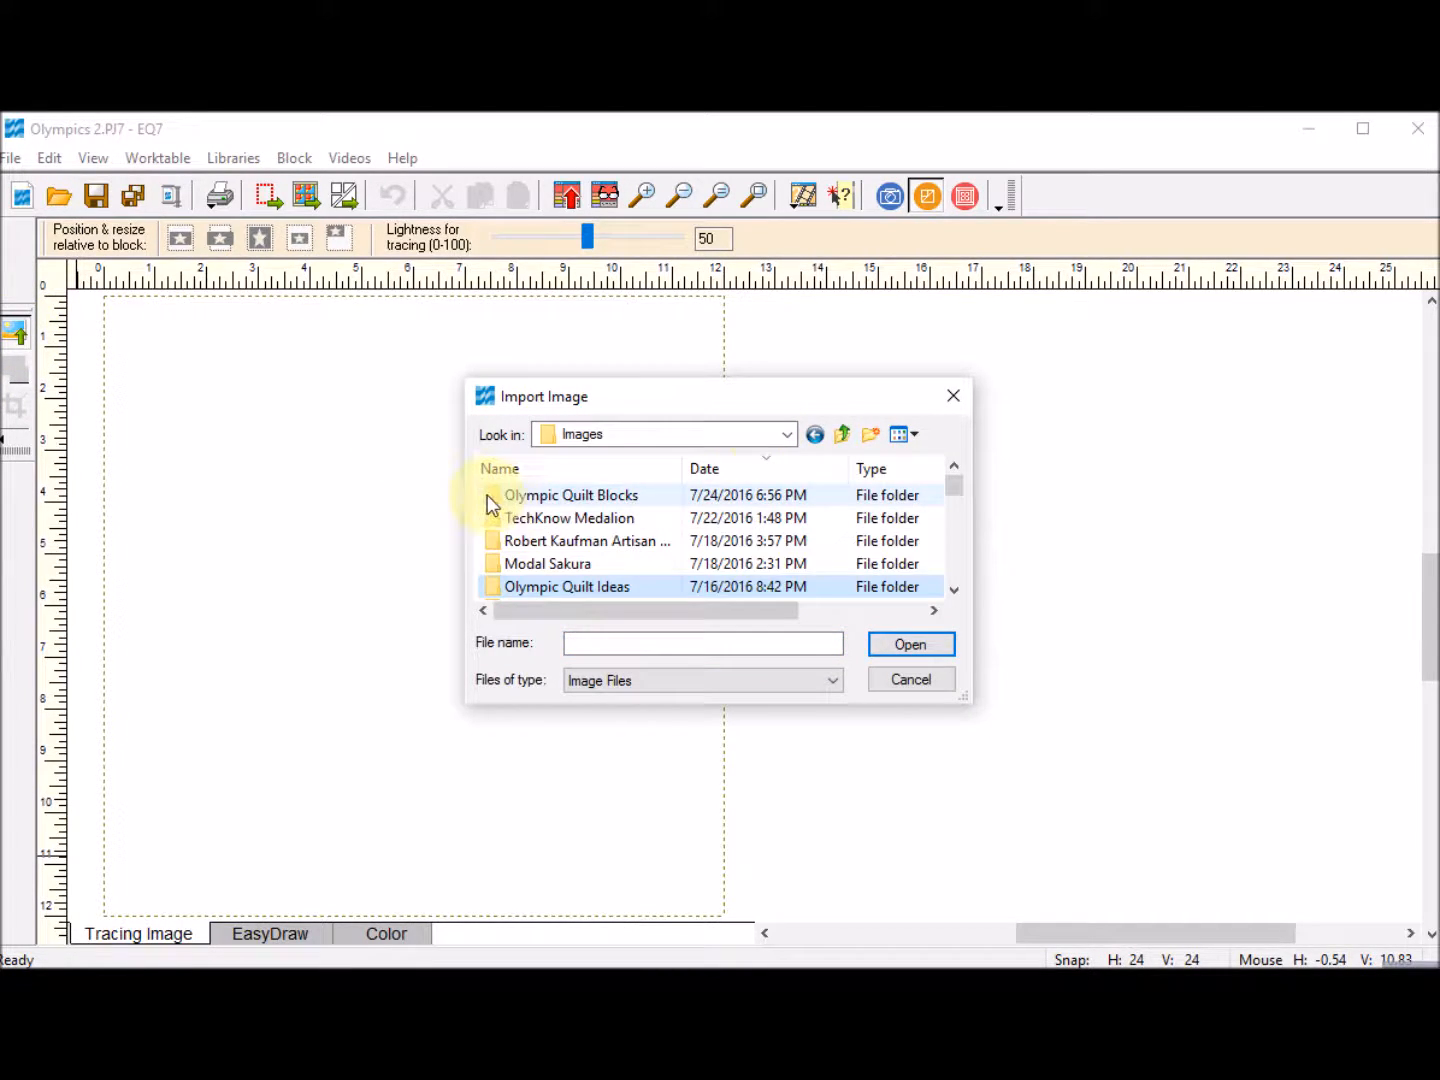
double_click(492, 505)
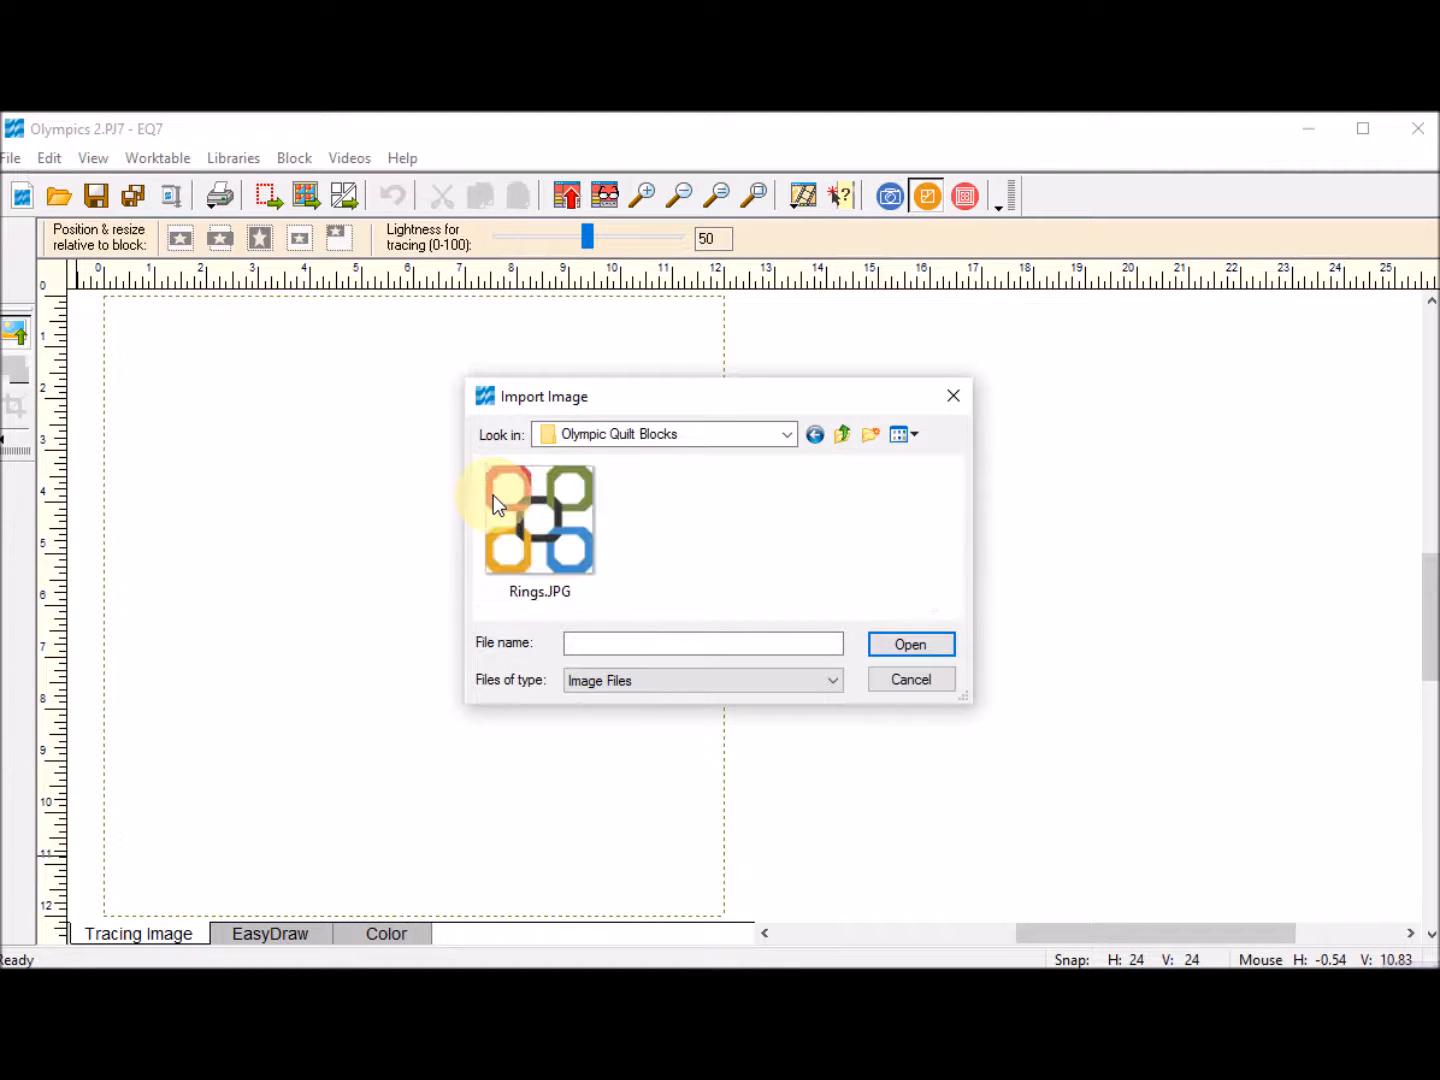
click(540, 530)
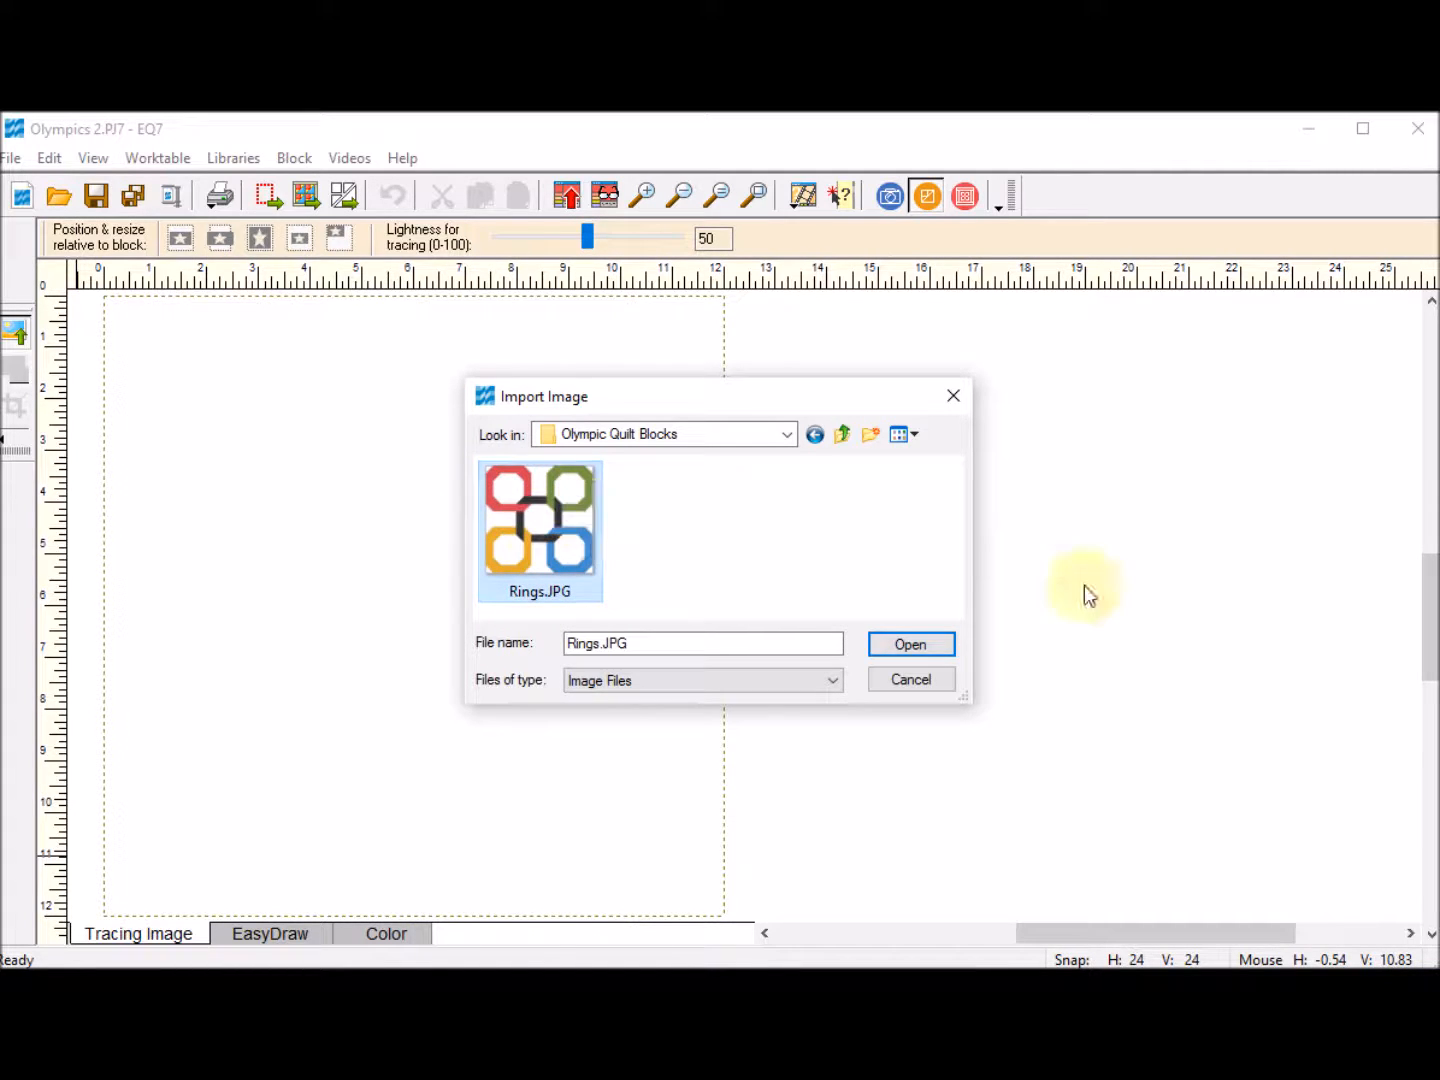
click(911, 645)
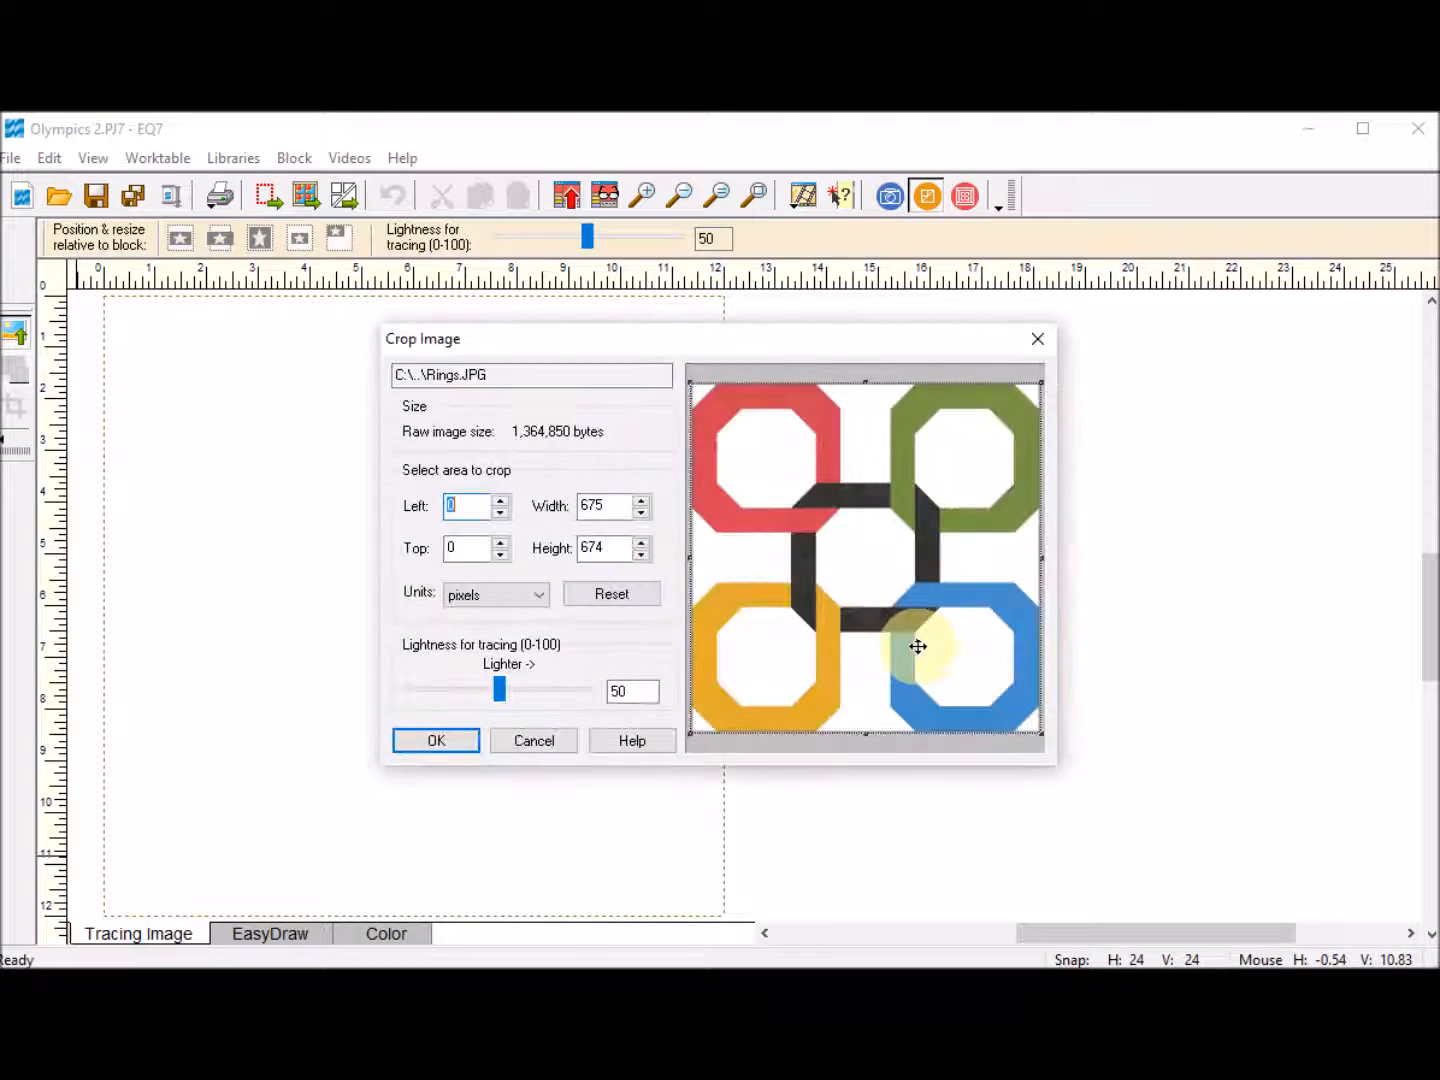
Step: Accept the uncropped Rings image, fit it inside the block and set its tracing lightness to 67
click(458, 744)
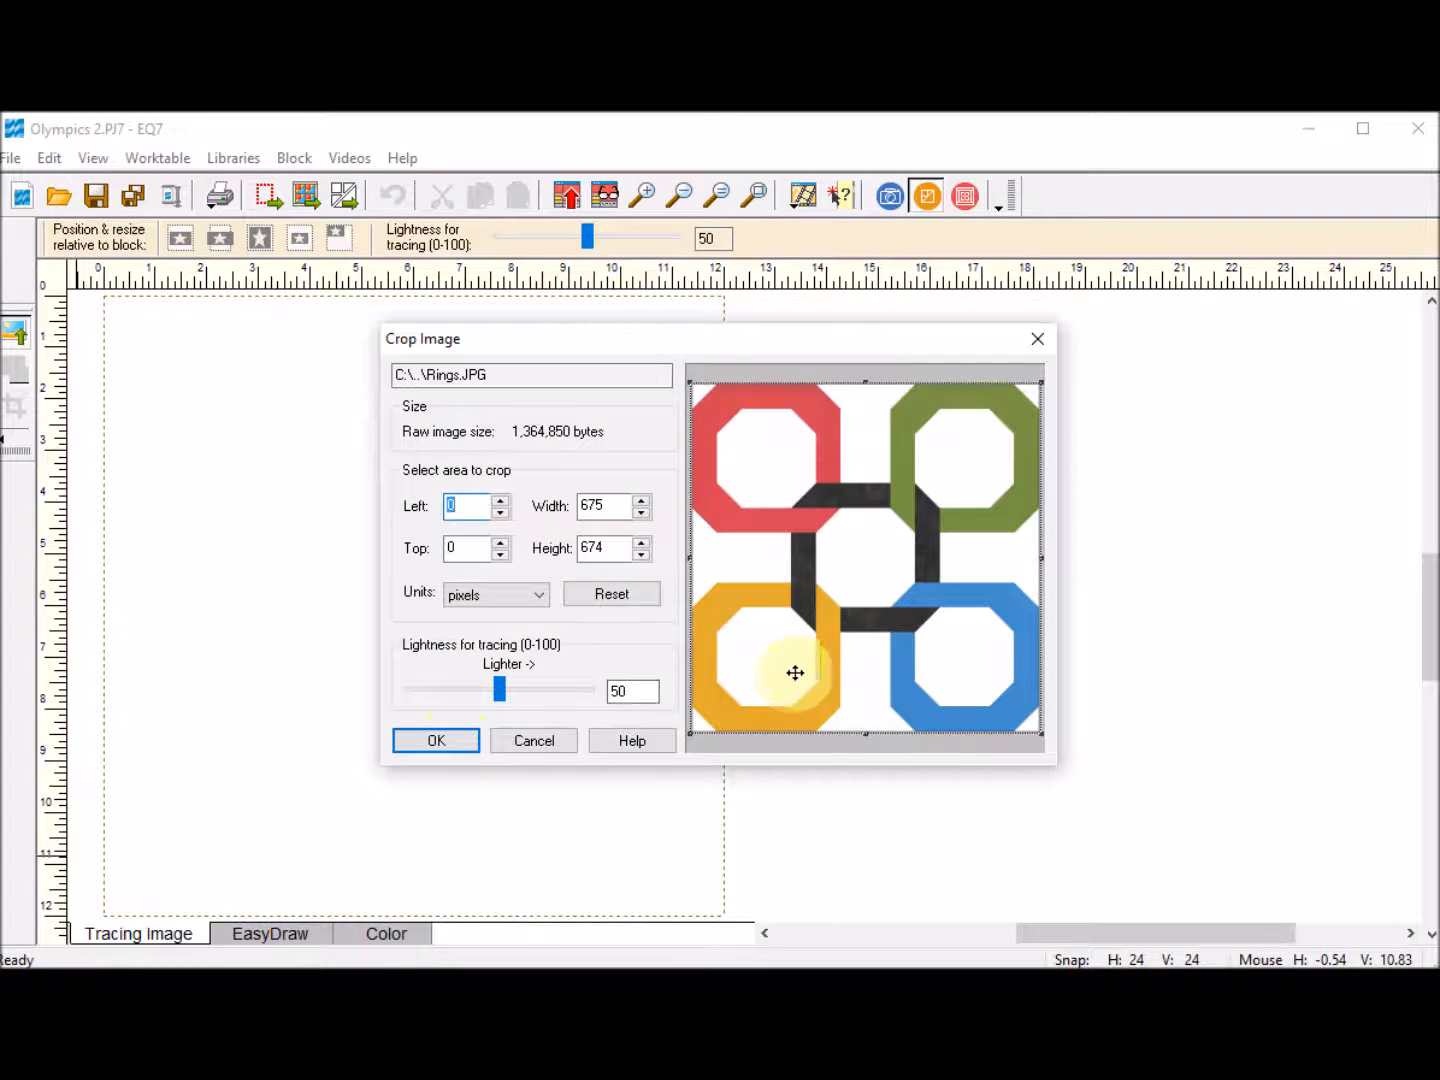
click(534, 743)
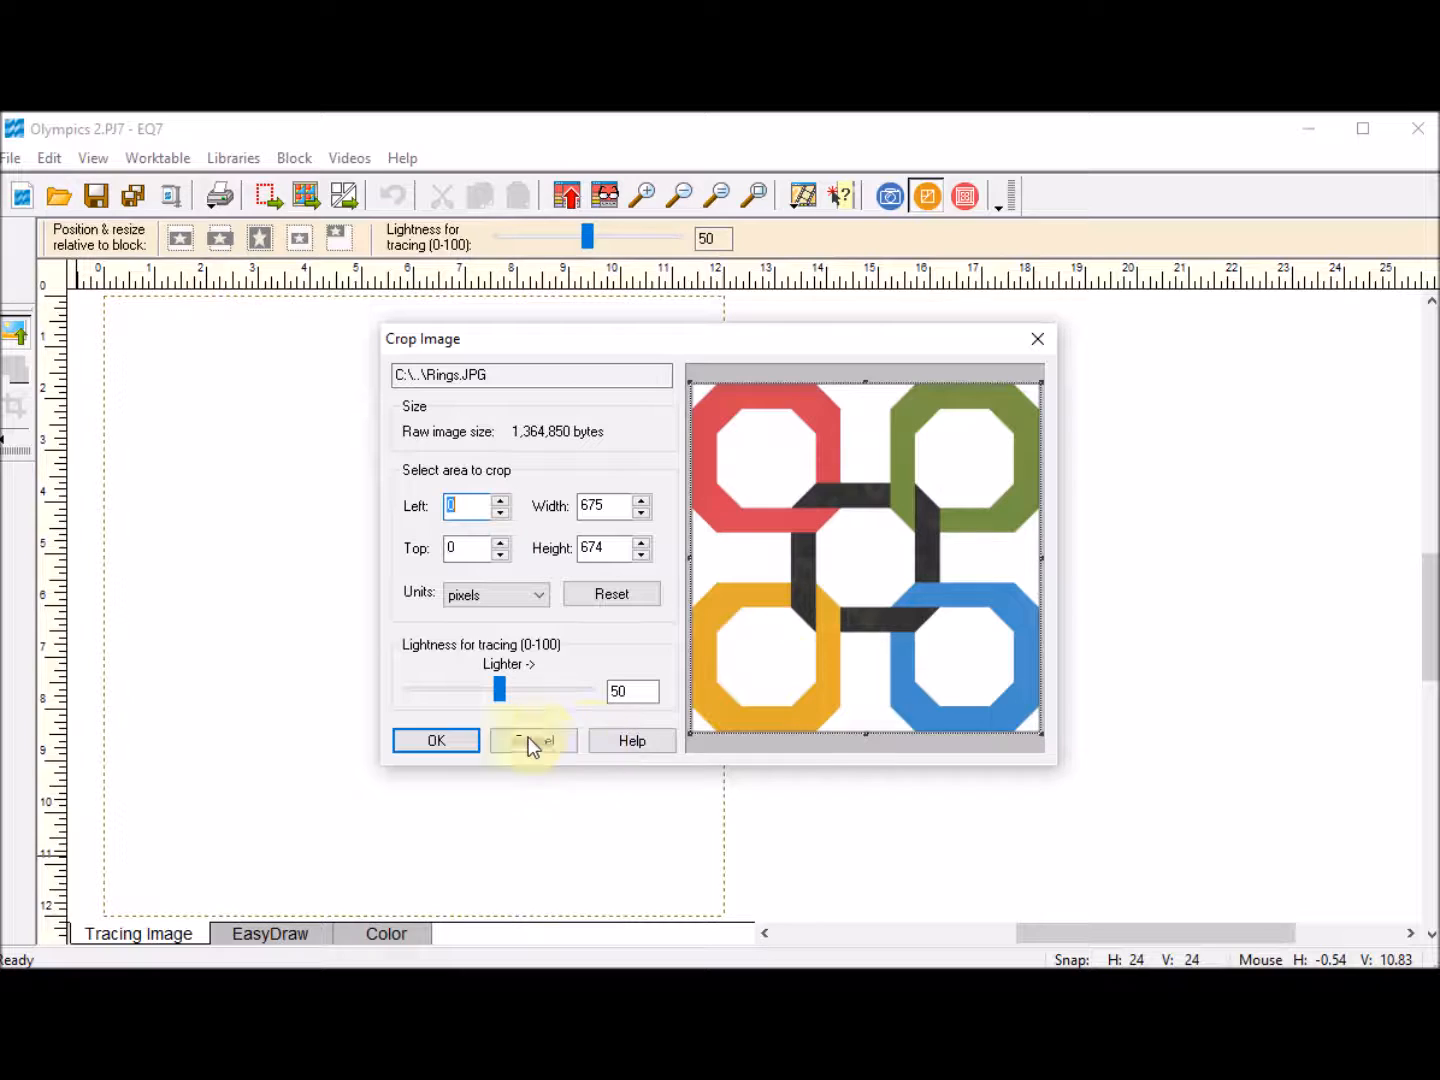
click(440, 743)
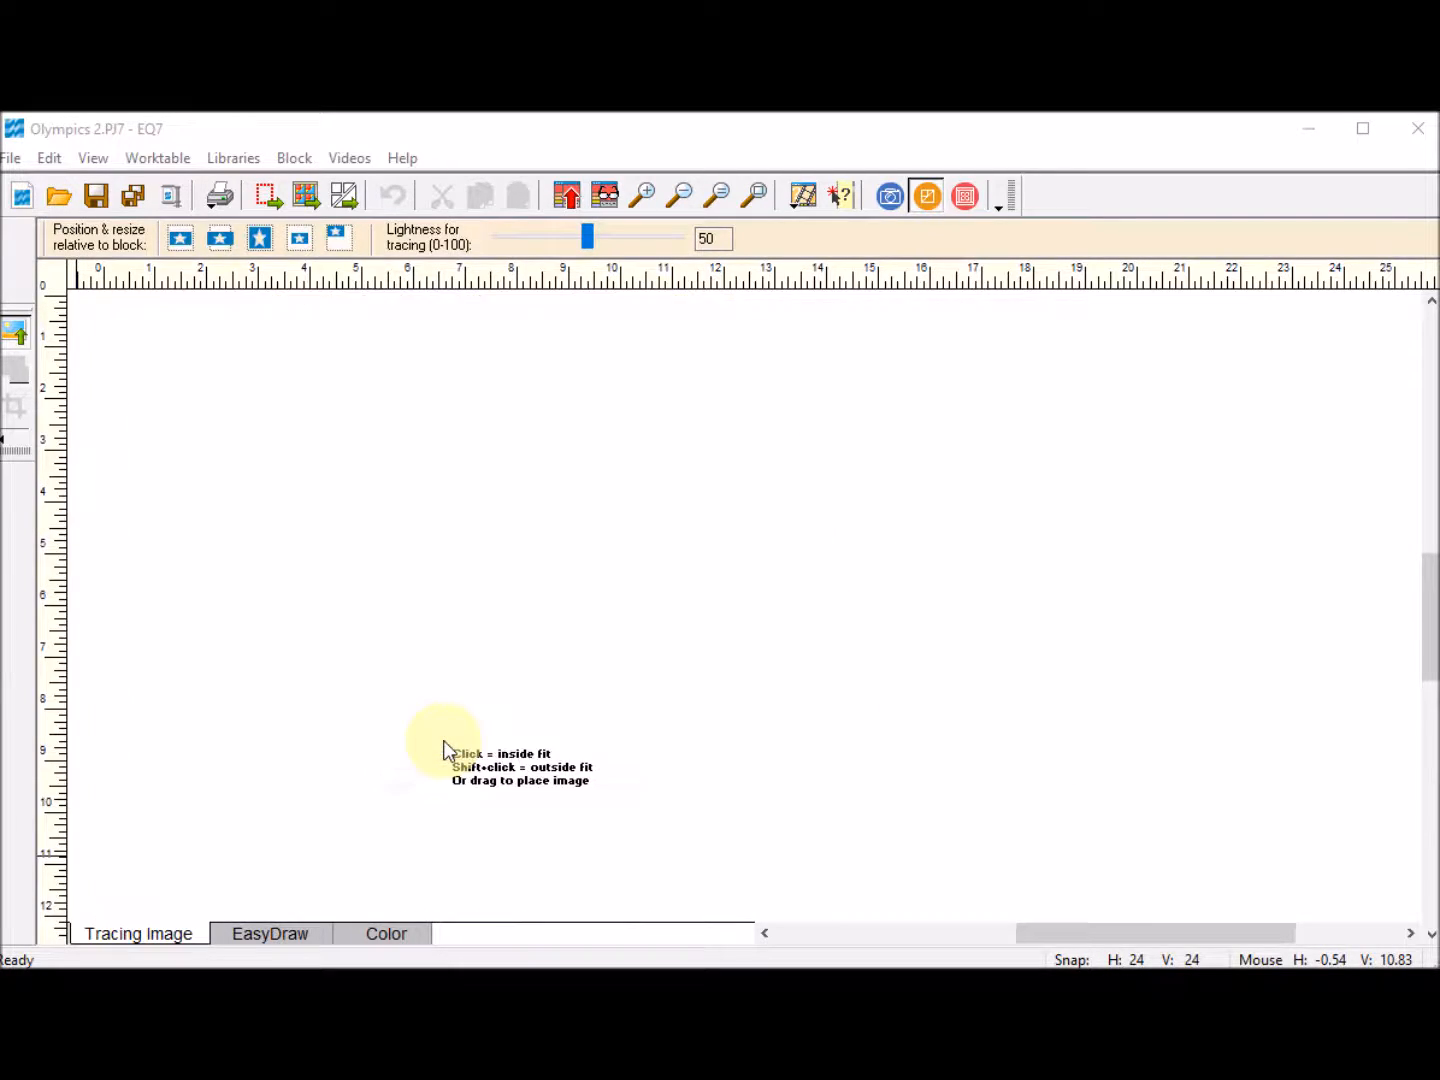
click(418, 550)
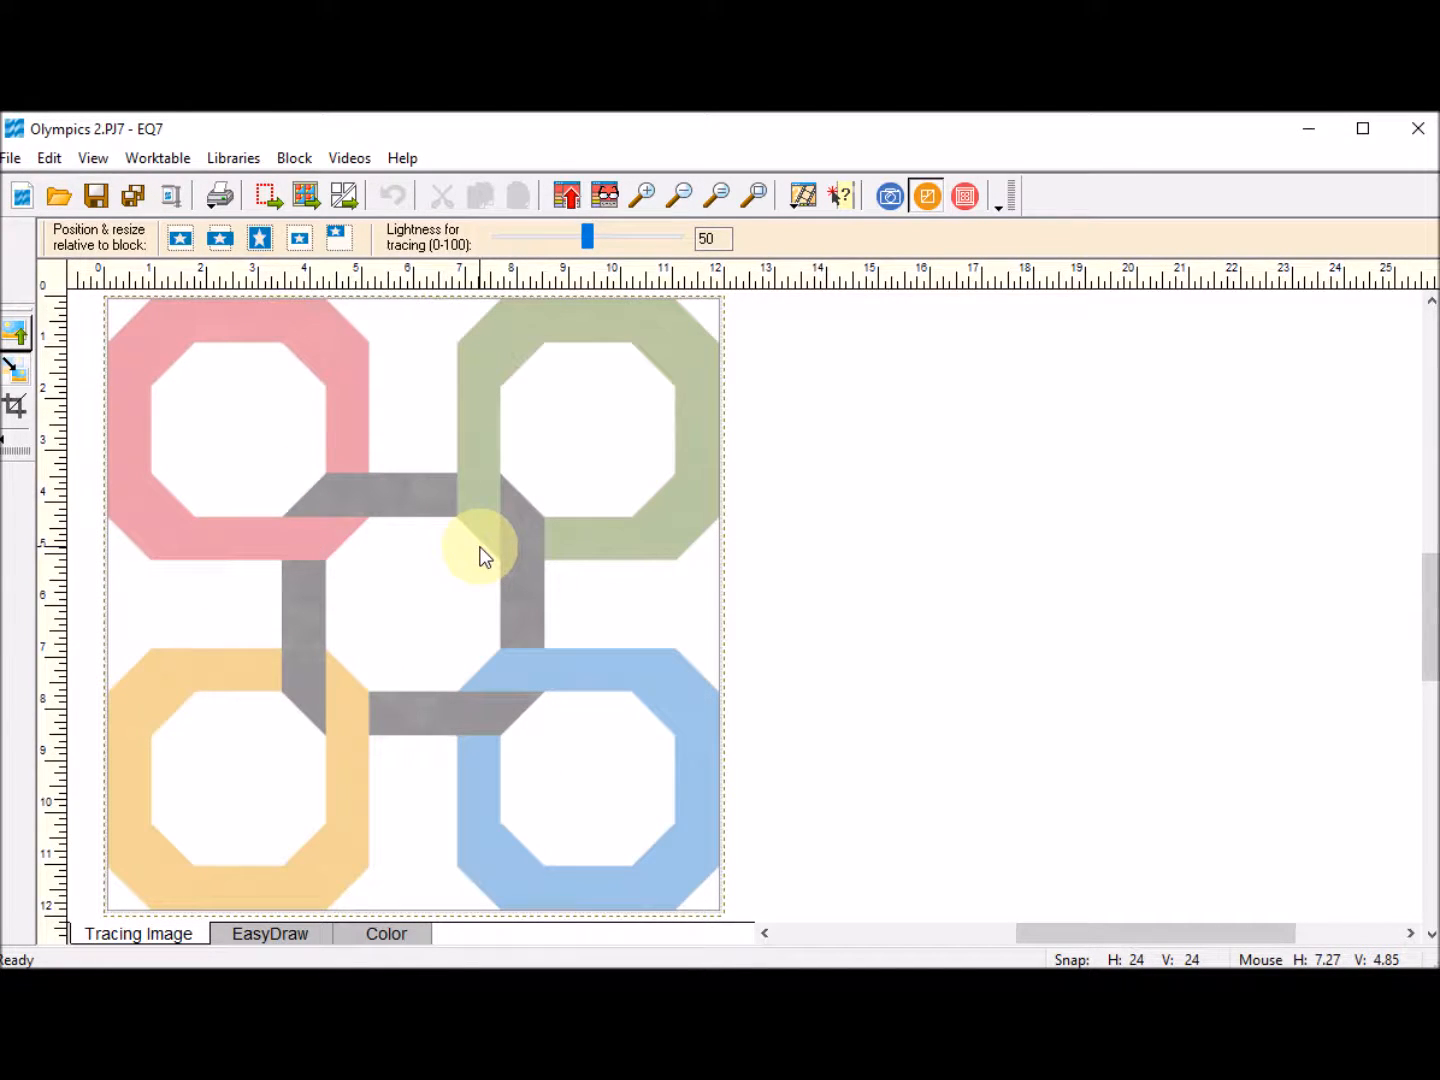
mouse_move(588, 237)
mouse_down()
mouse_move(566, 247)
mouse_move(617, 239)
mouse_up()
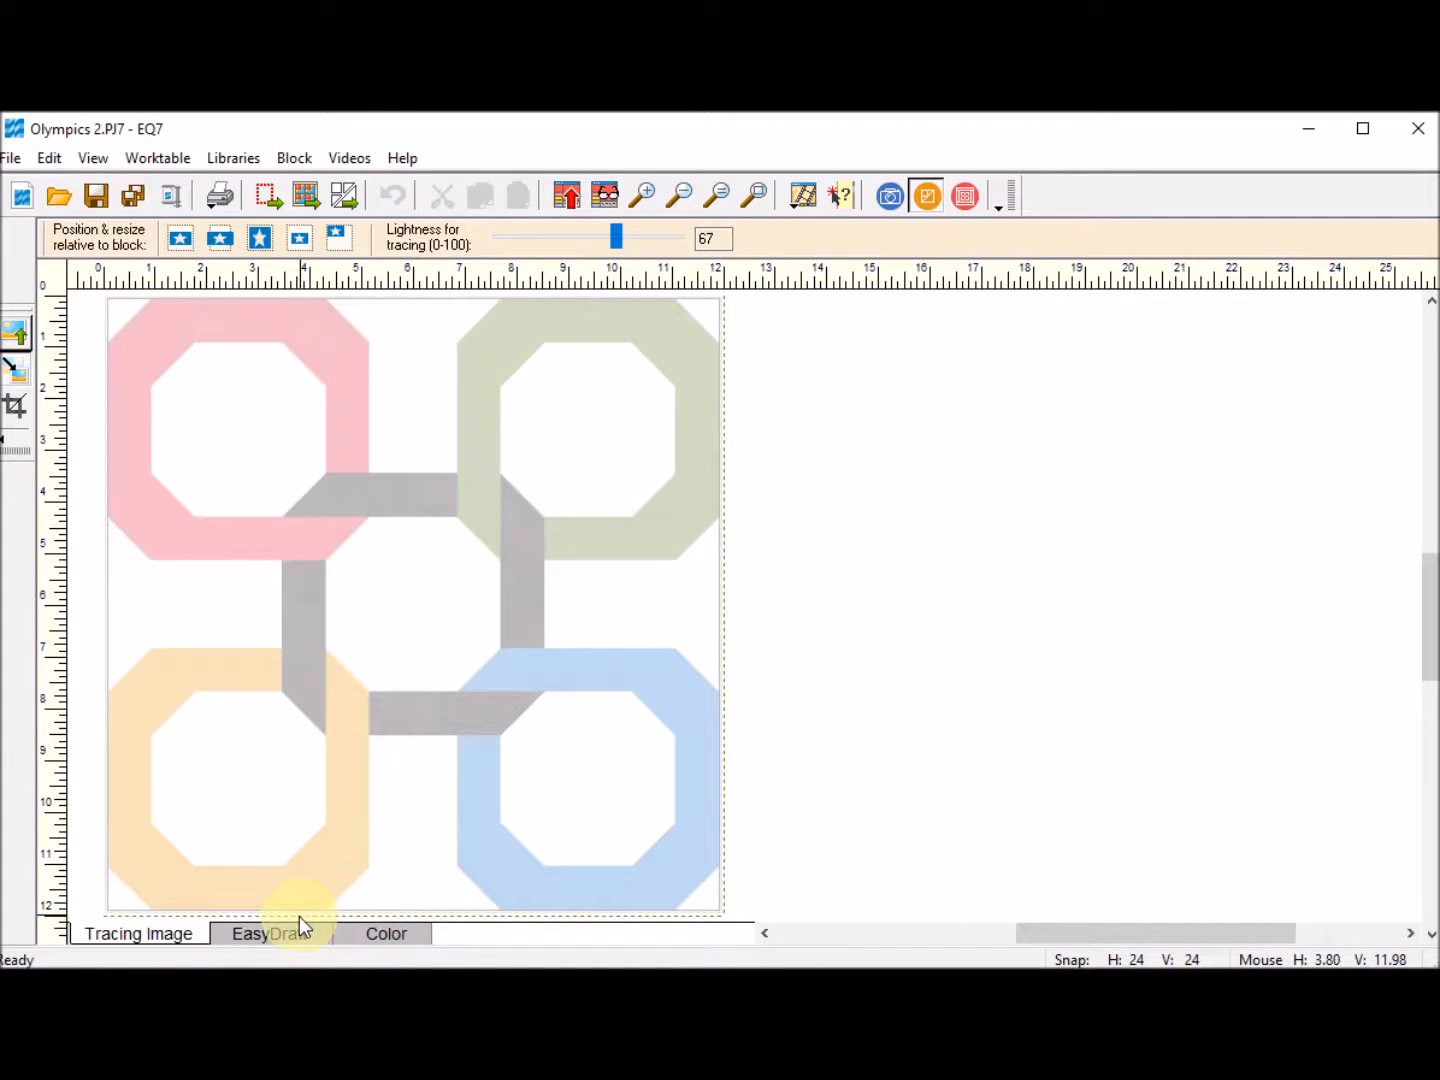
Step: Set the EasyDraw block size to 14 wide by 14 high
click(289, 946)
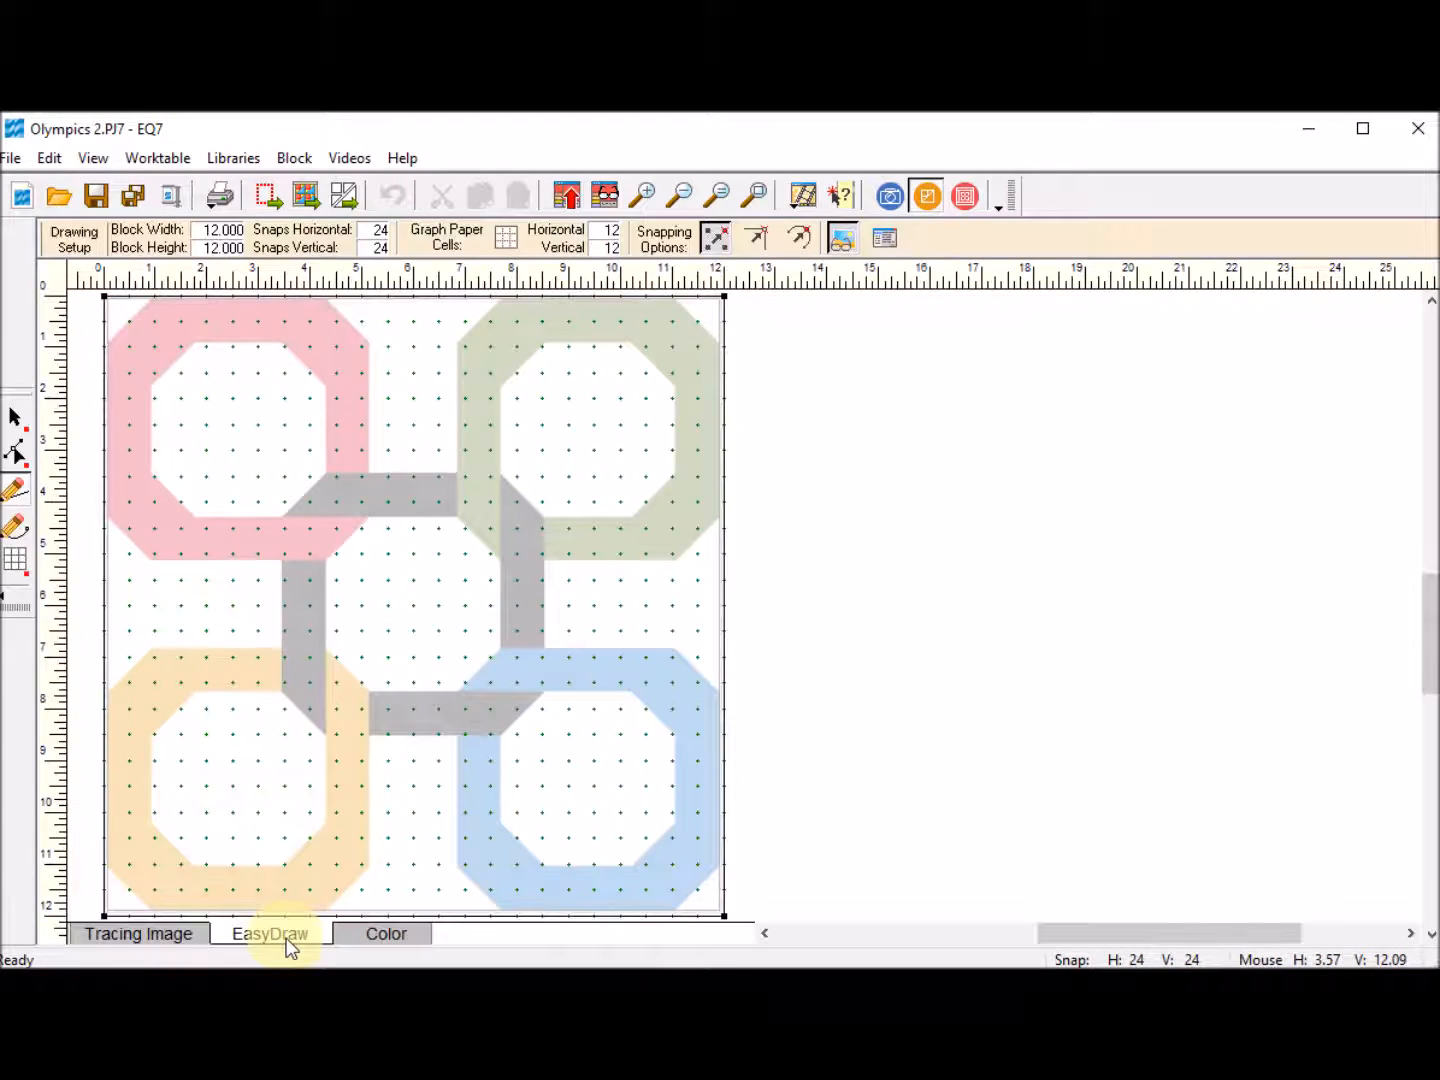
click(196, 232)
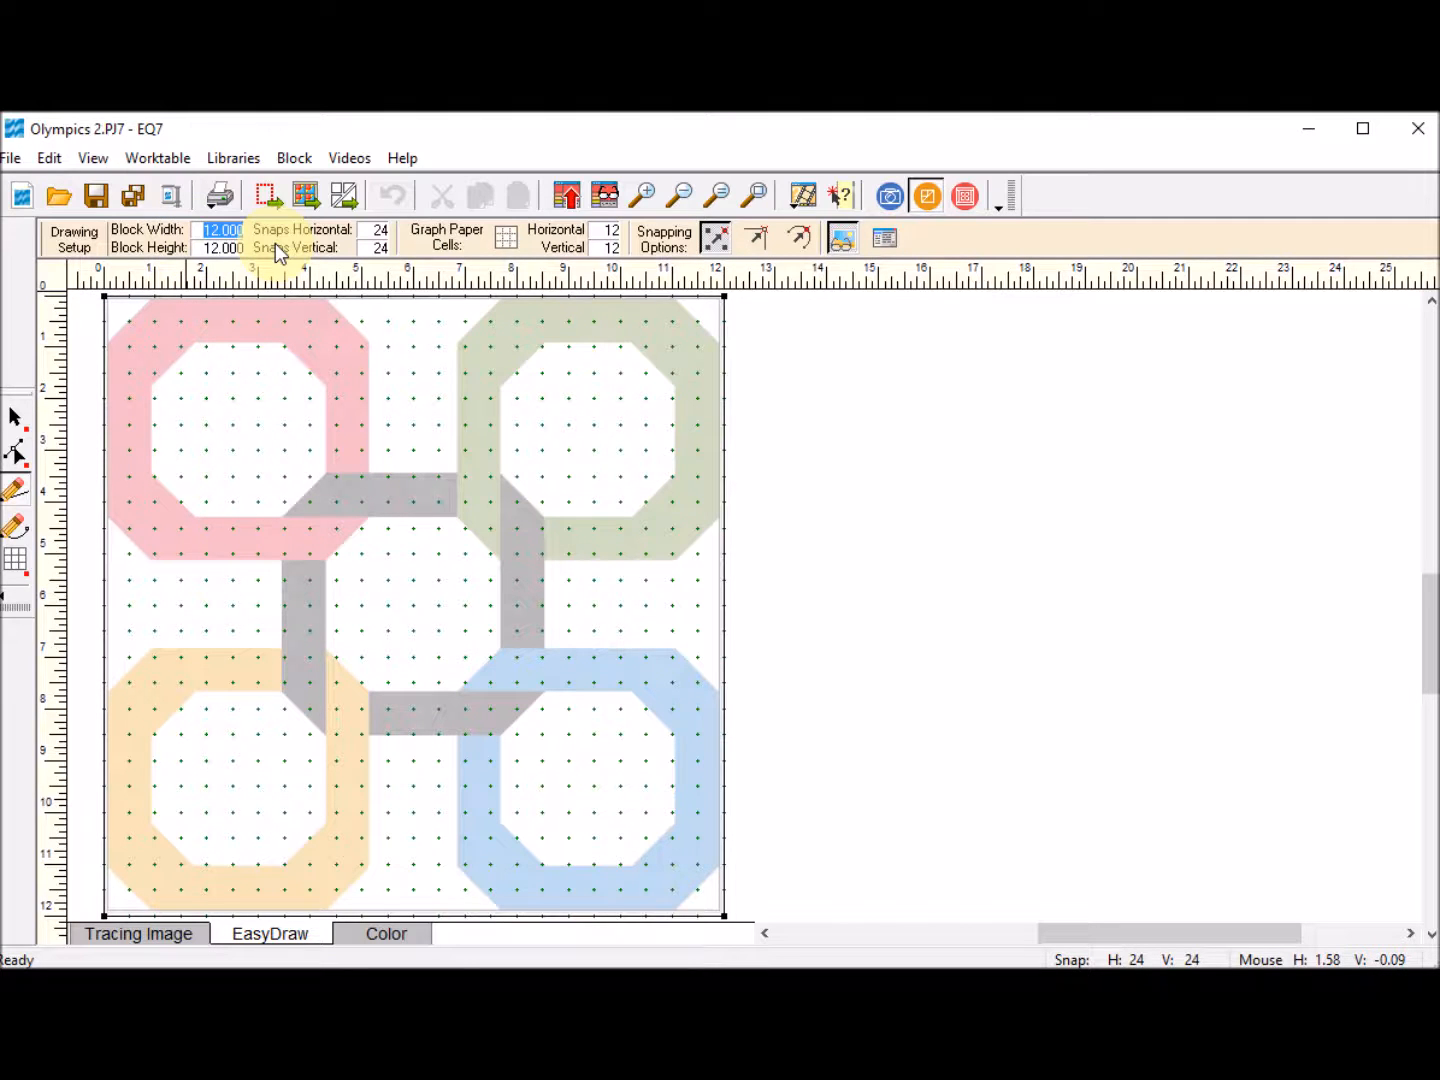
text(14)
key(Tab)
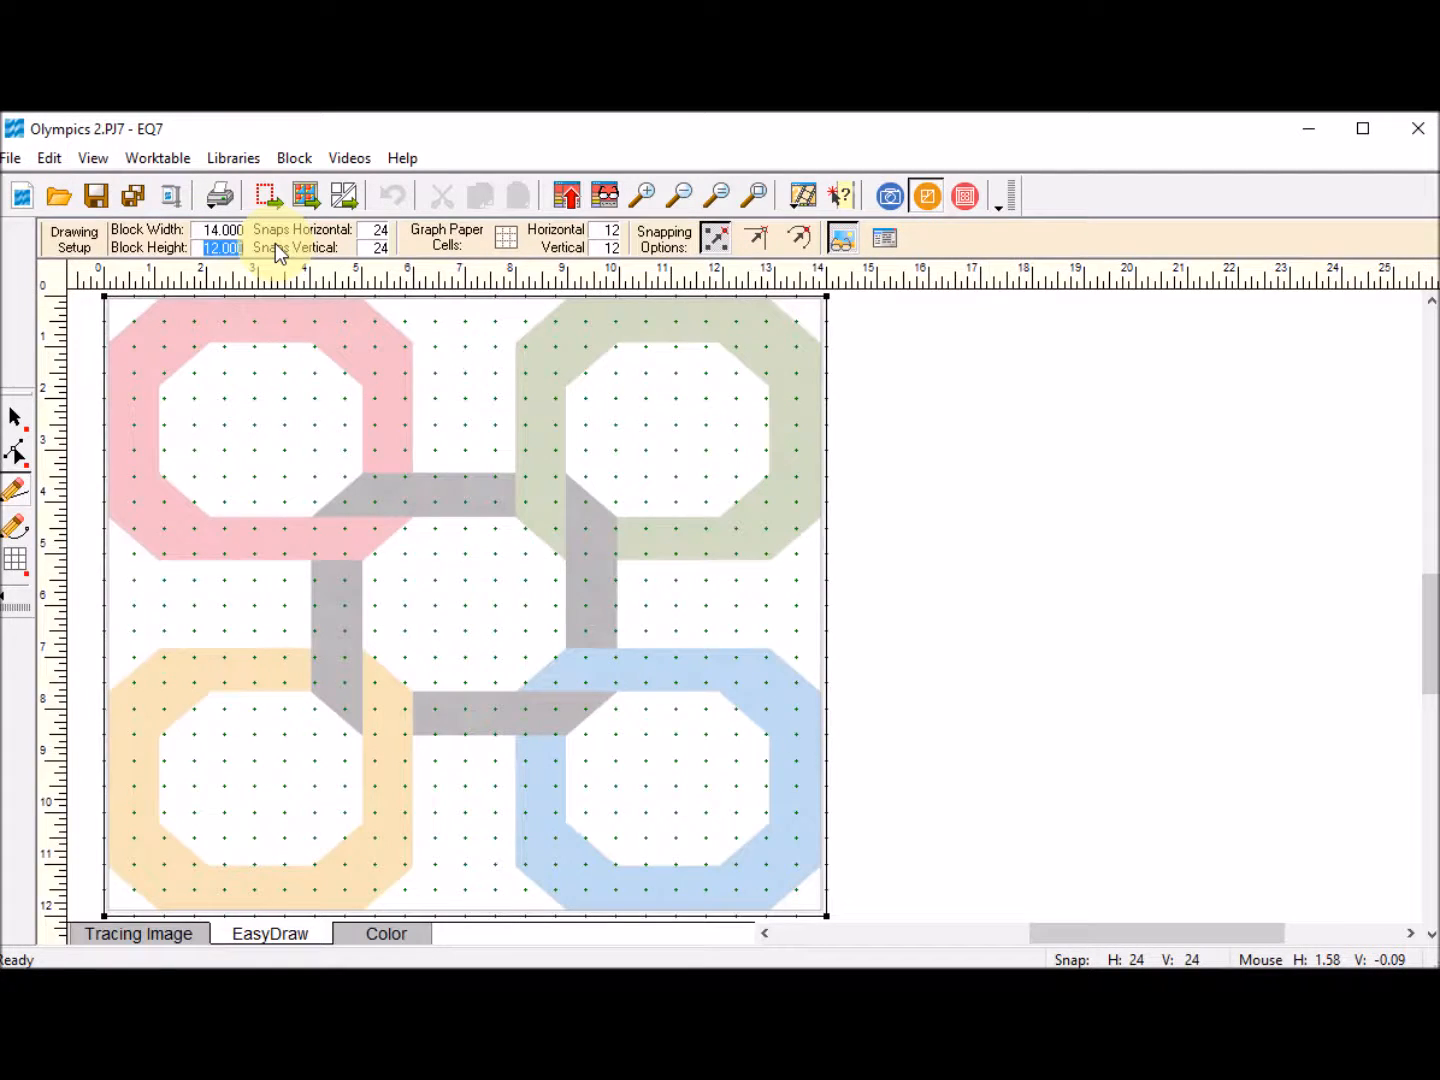
key(Tab)
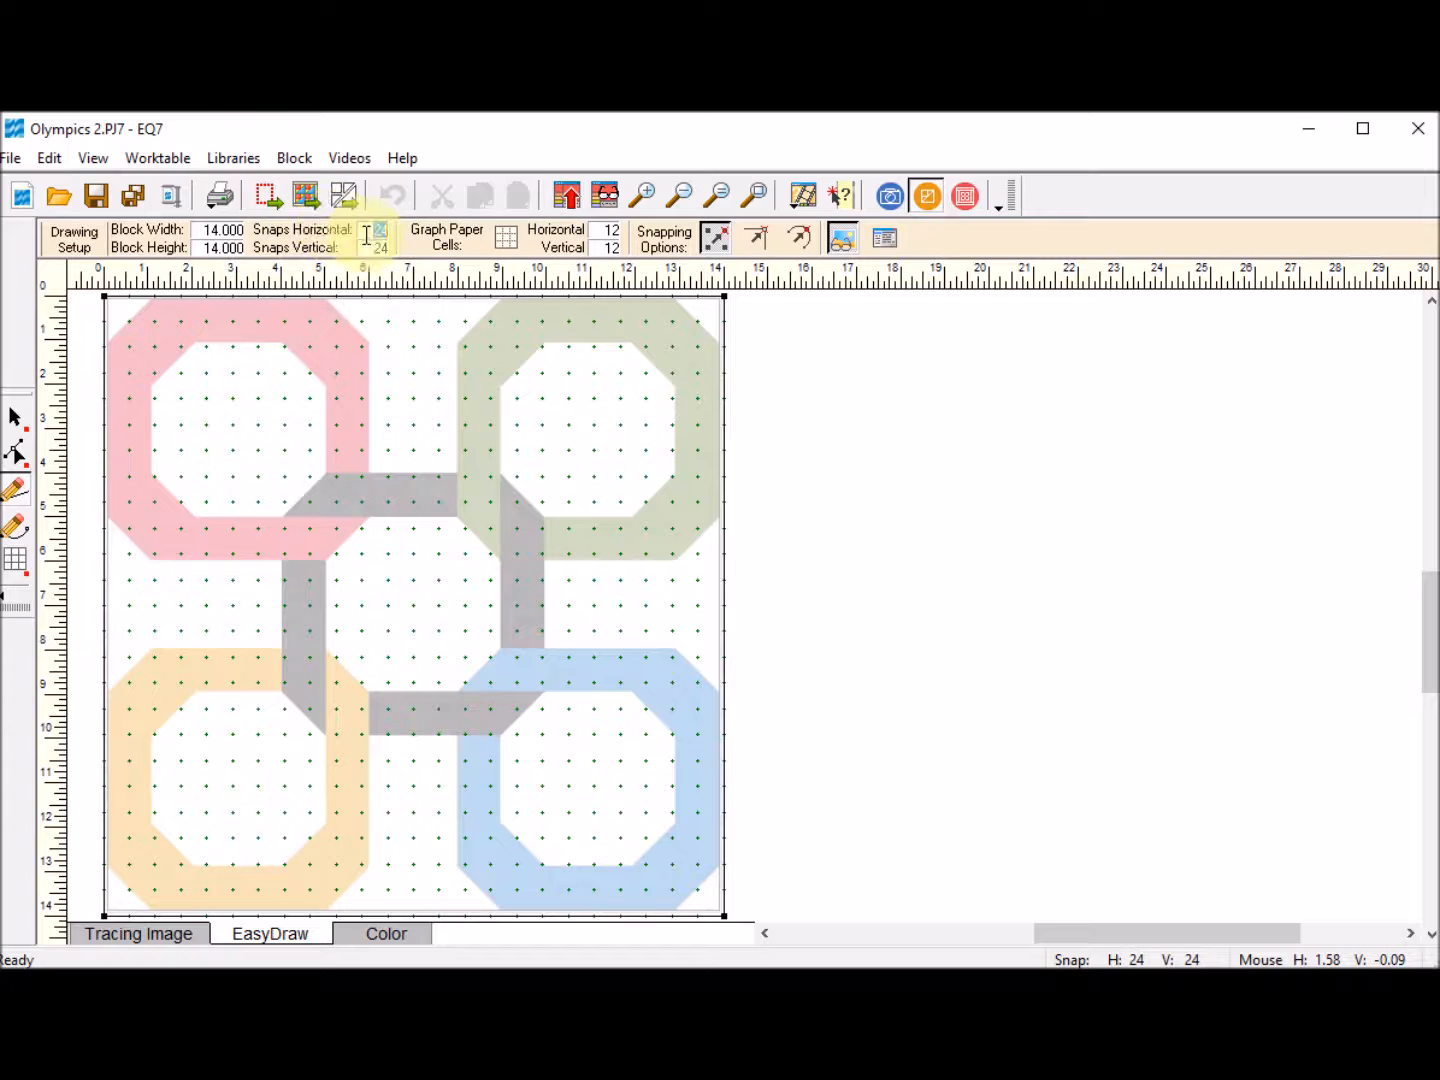
Step: Set the horizontal and vertical snaps to 14 and the graph paper cells to 14 by 14
text(14)
key(Tab)
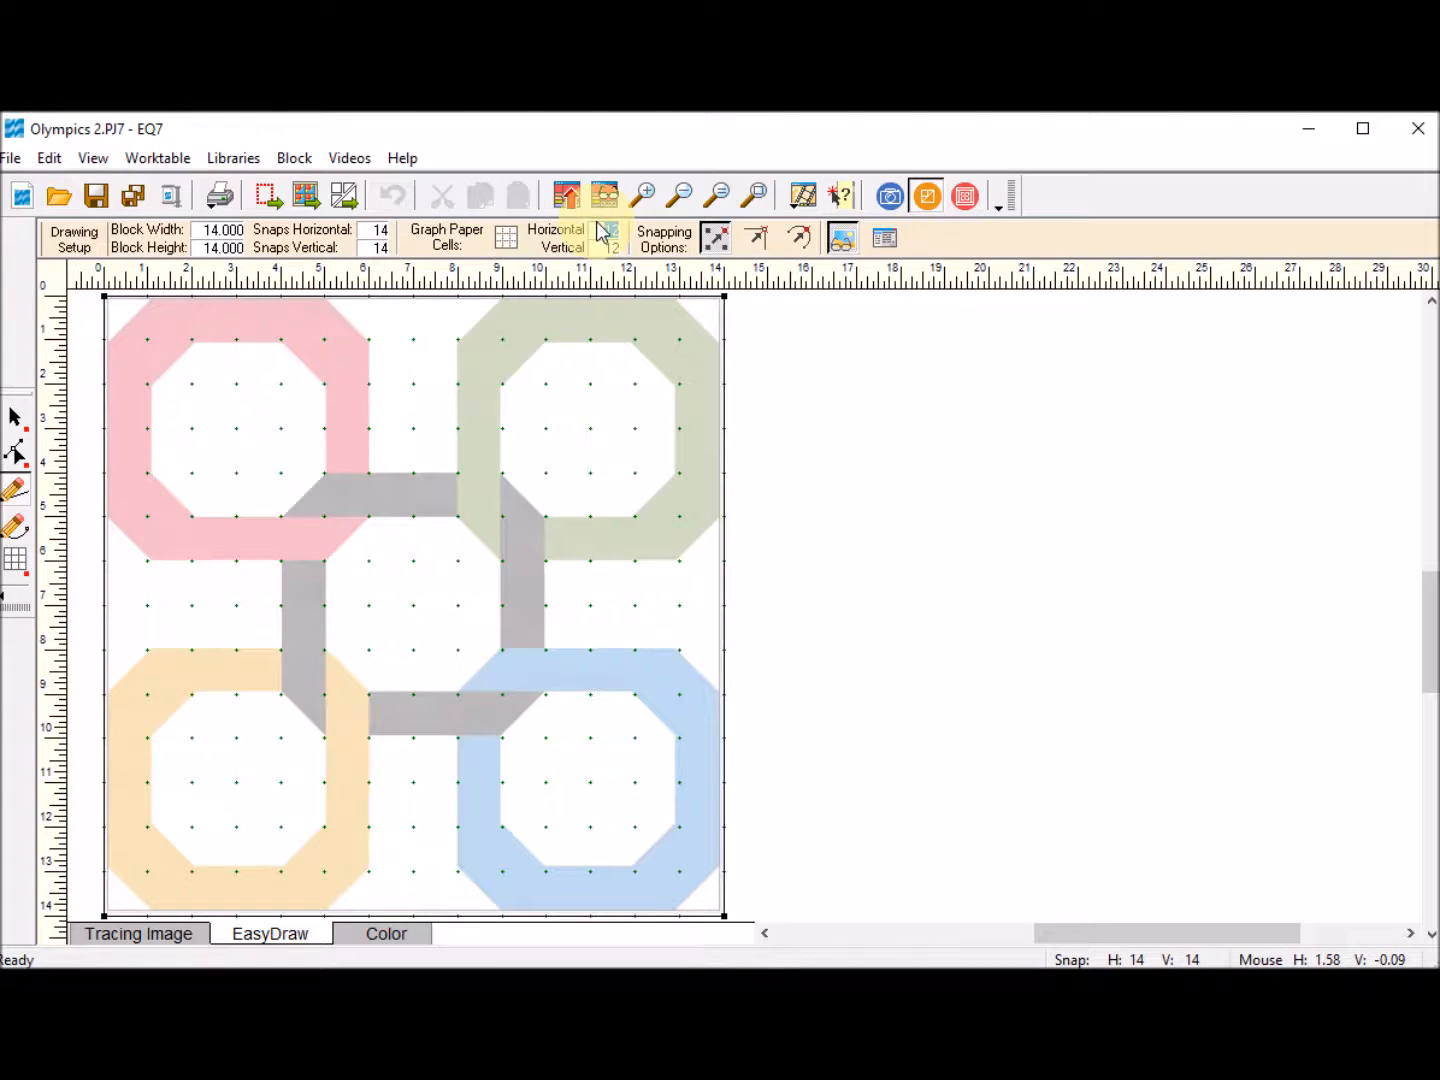
text(14)
key(Tab)
text(14)
key(Tab)
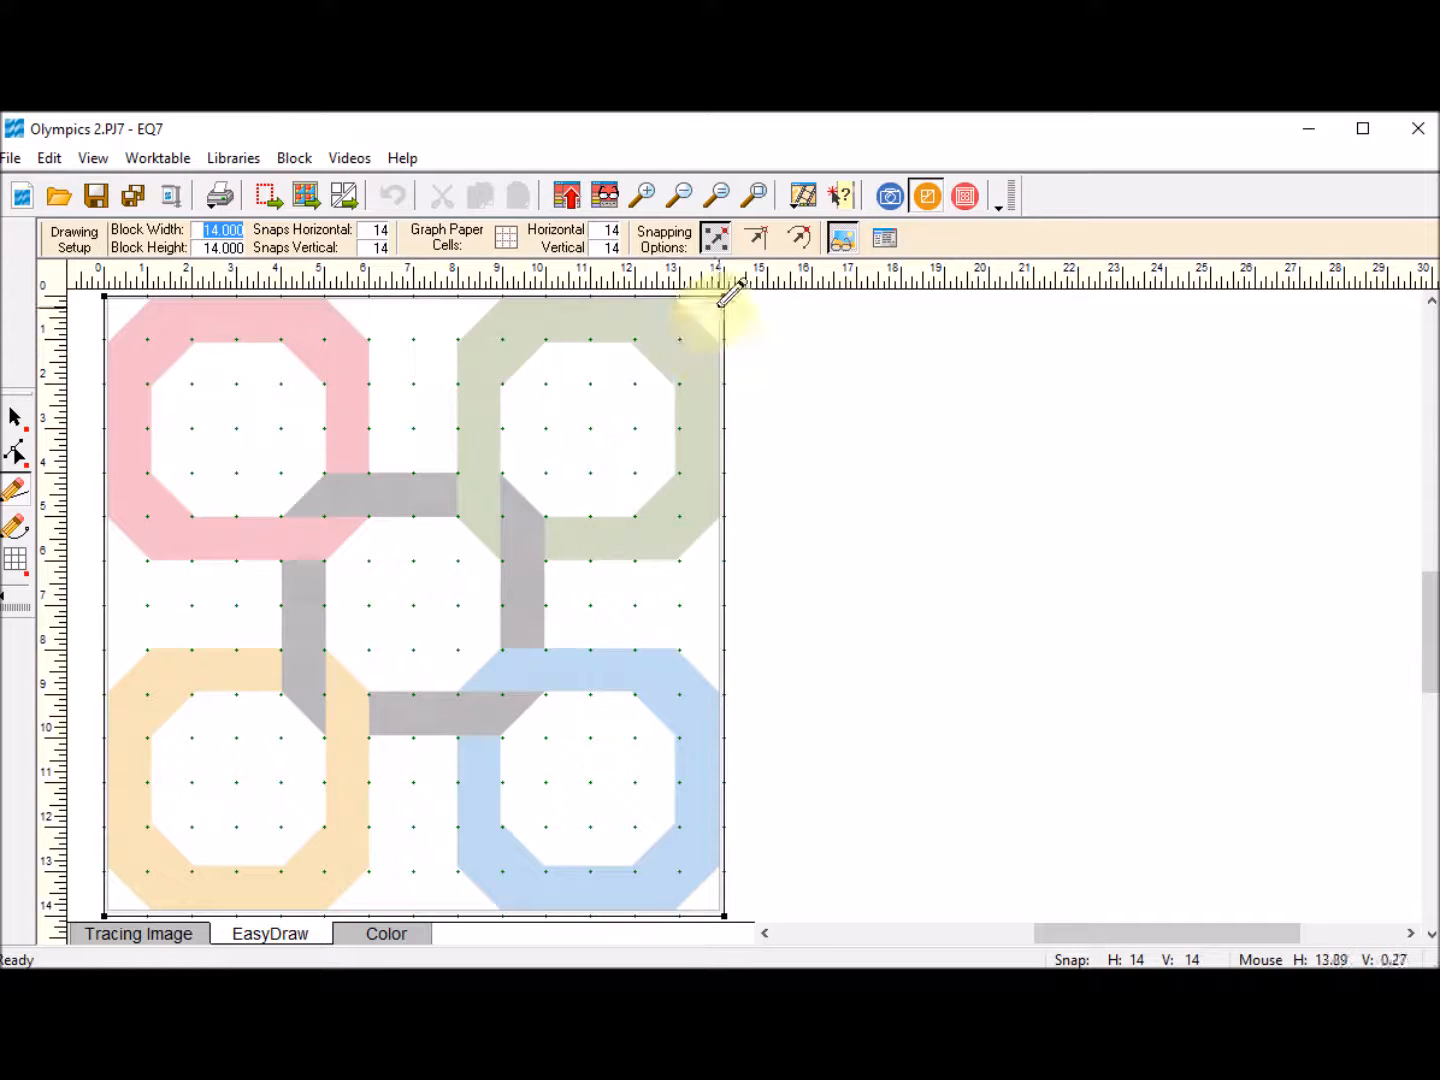
Step: Draw full-width horizontal lines across the block at 1, 2, 4, 5, 6, 8, 9, 10, 12 and 13 inches
click(717, 247)
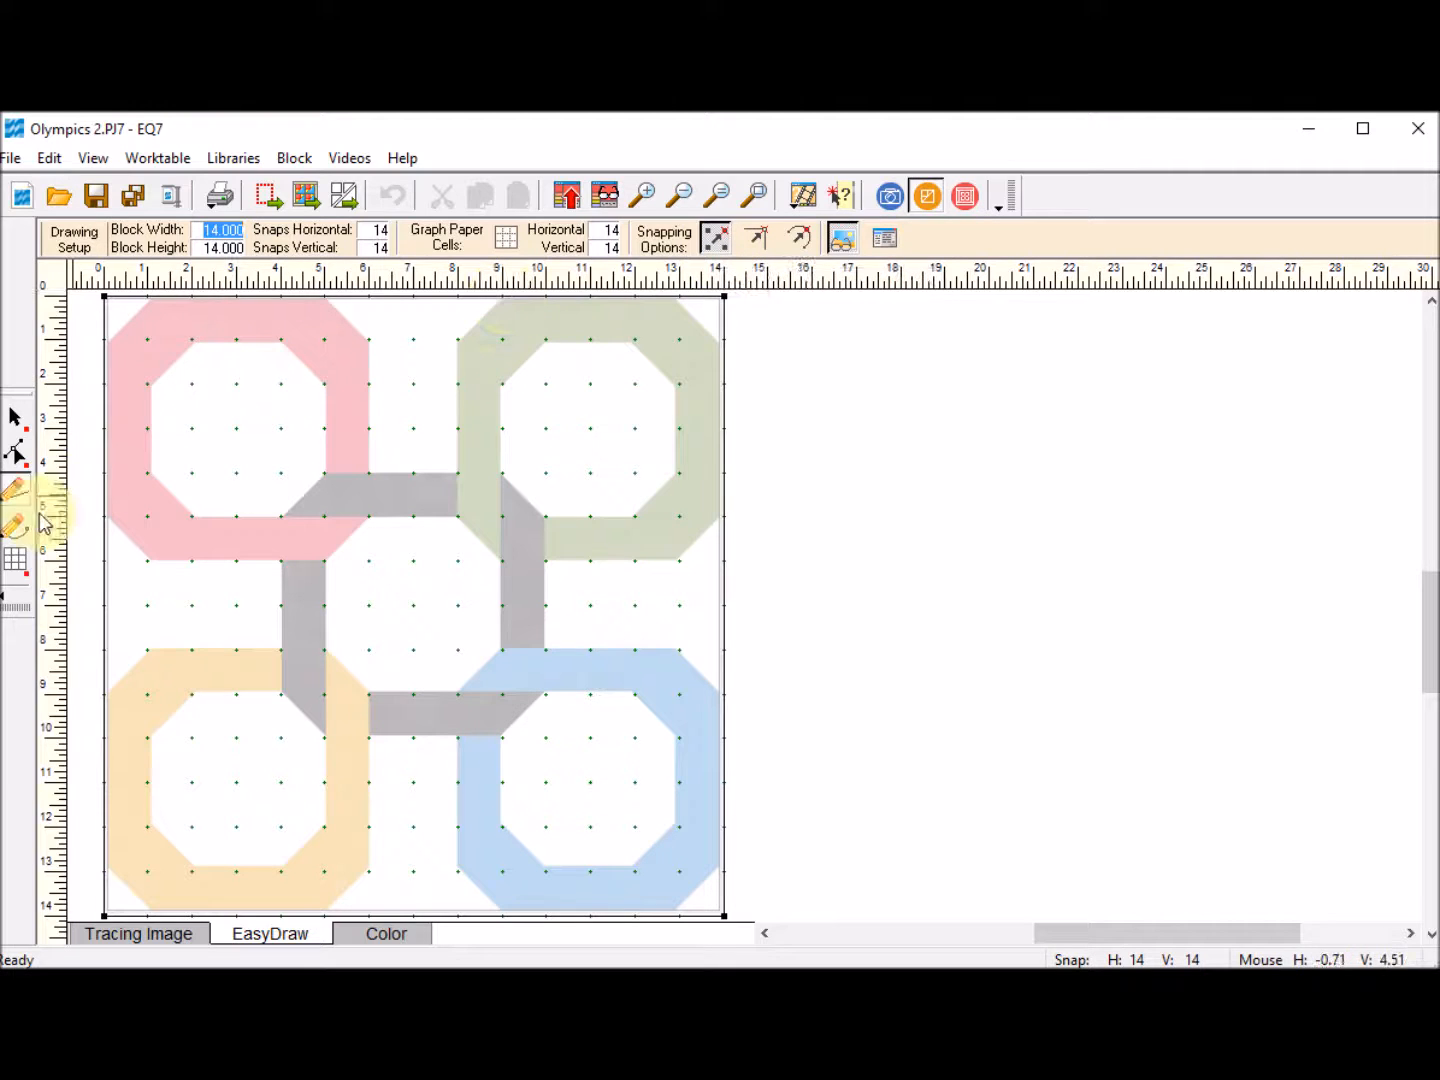
click(14, 495)
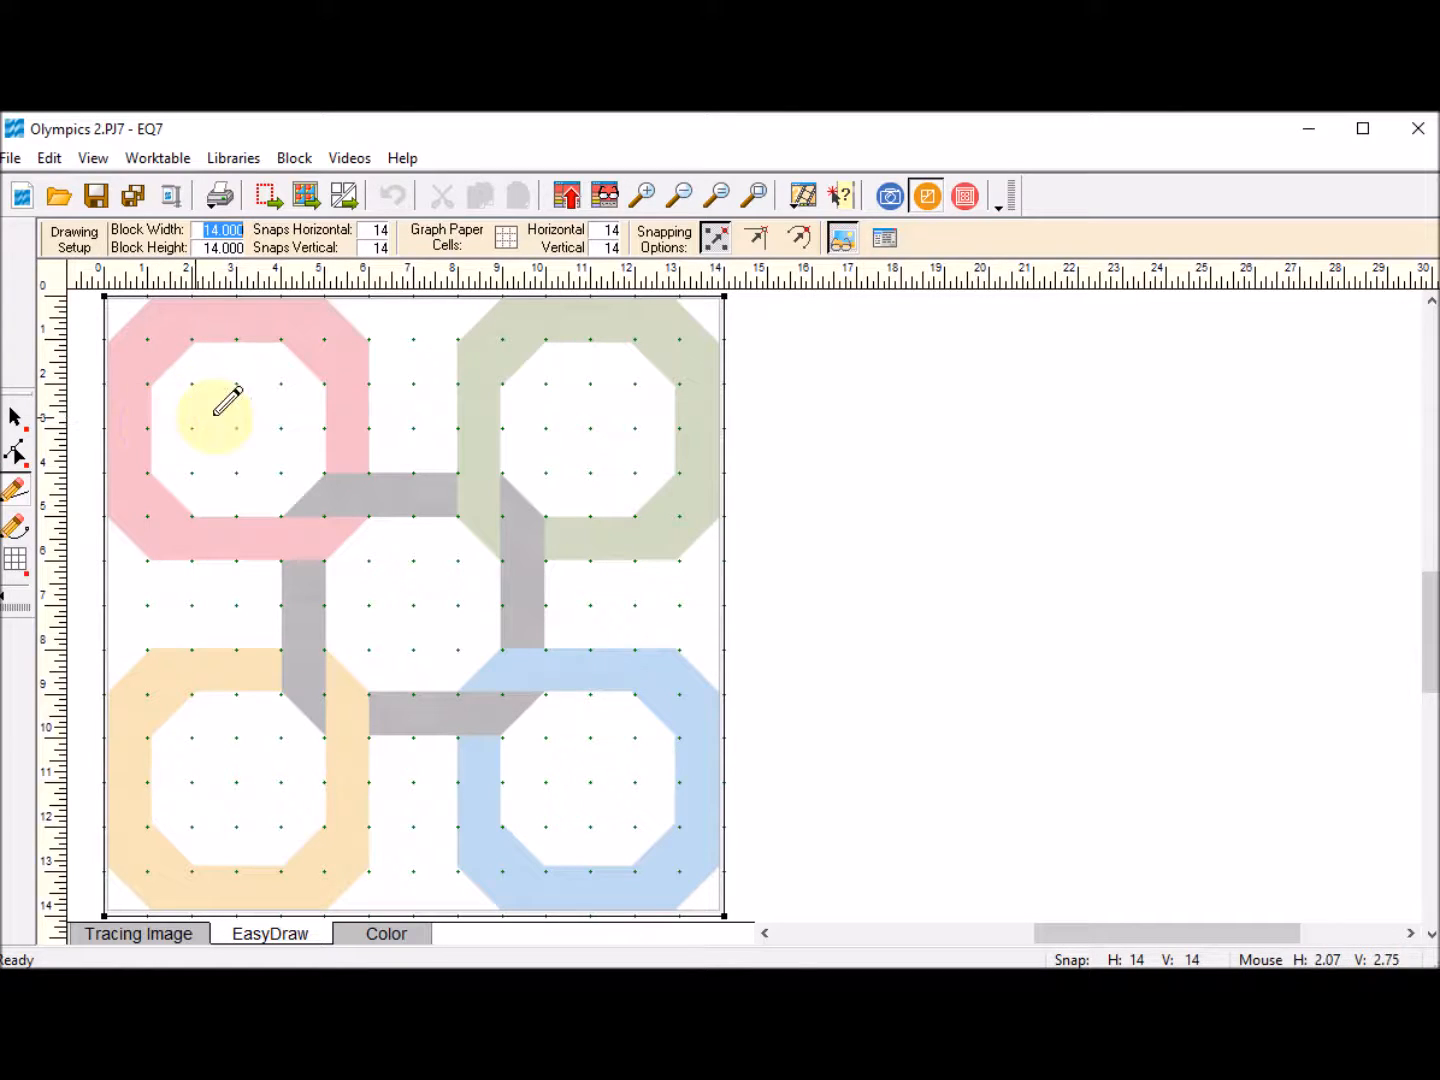
click(16, 494)
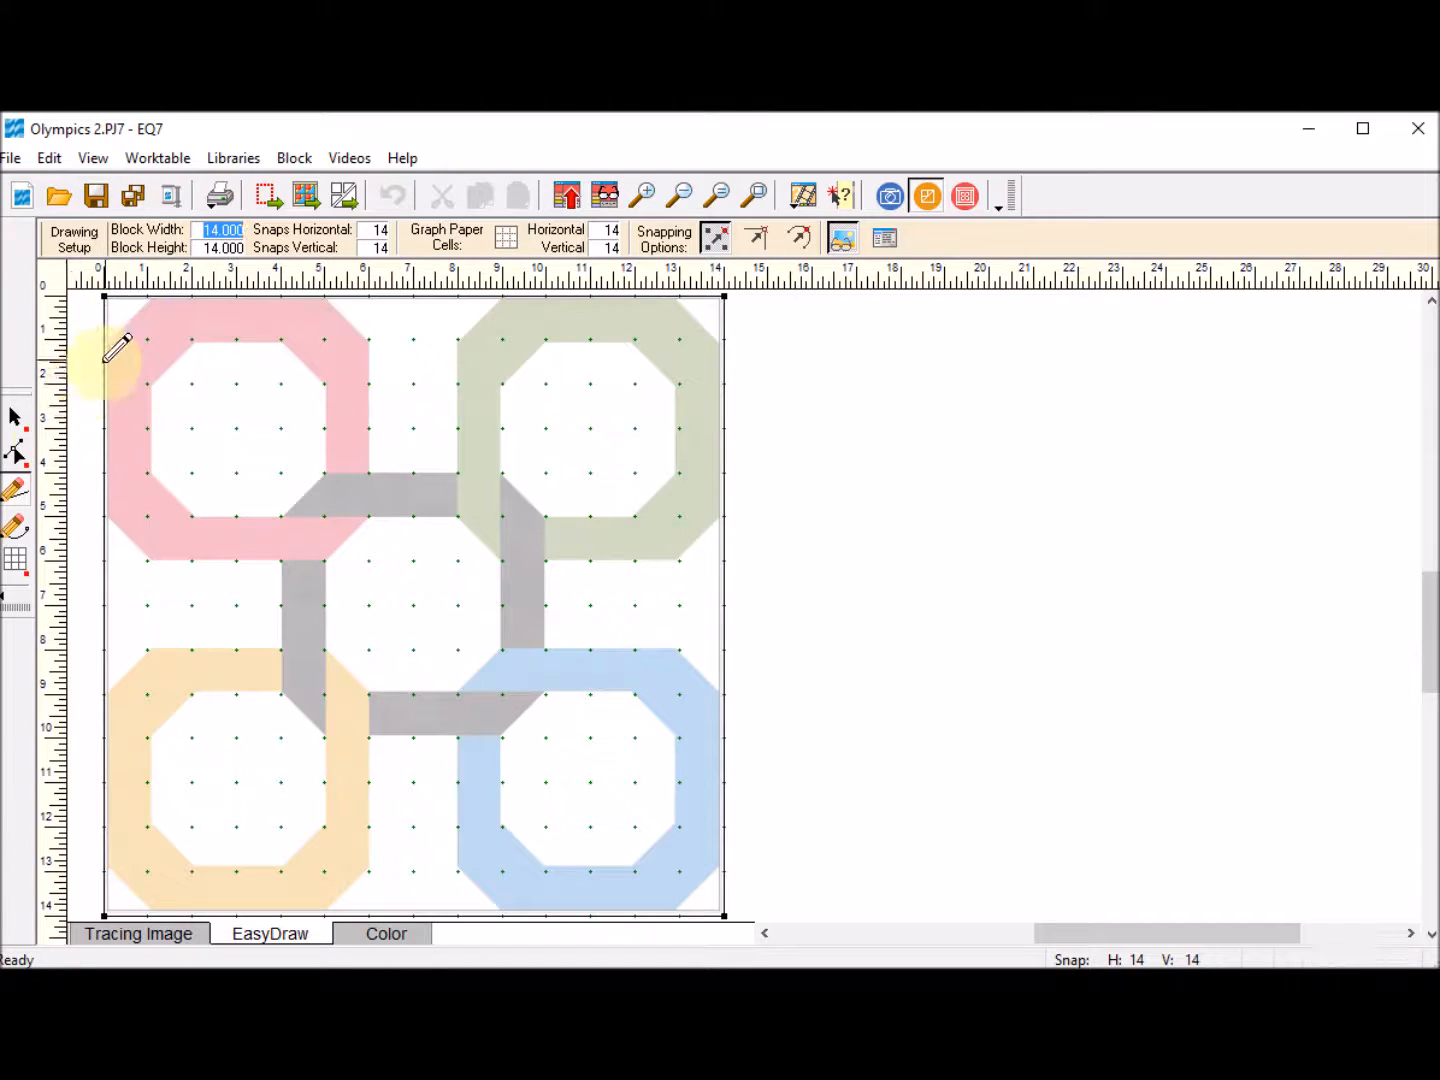
drag(104, 342, 726, 339)
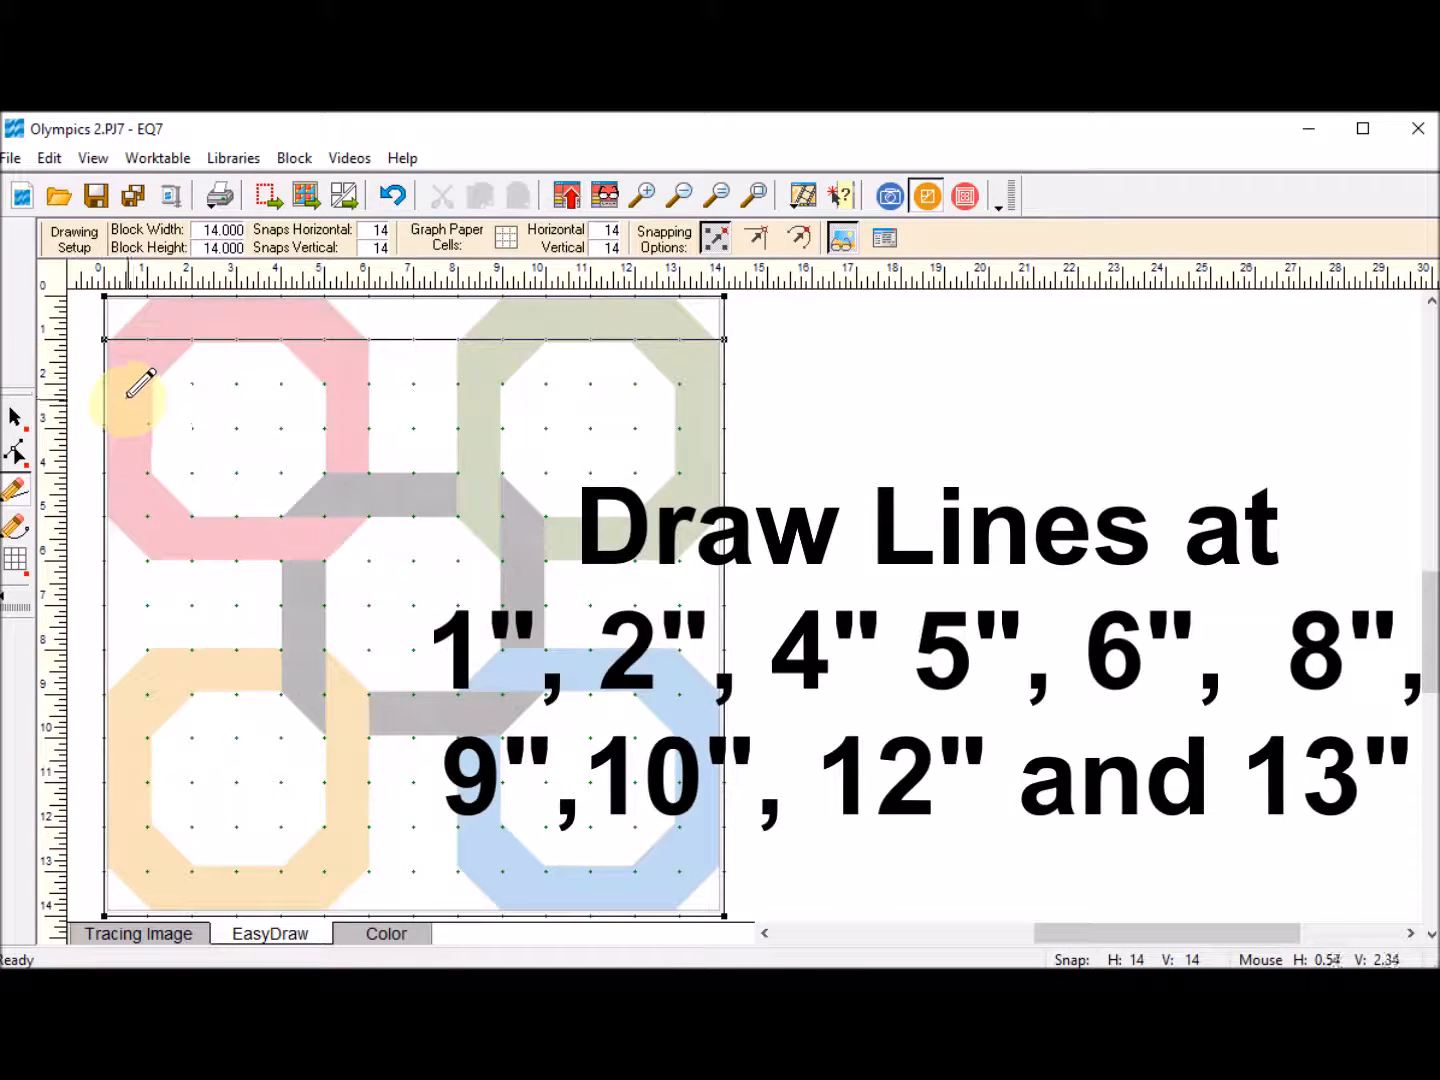
drag(114, 387, 725, 384)
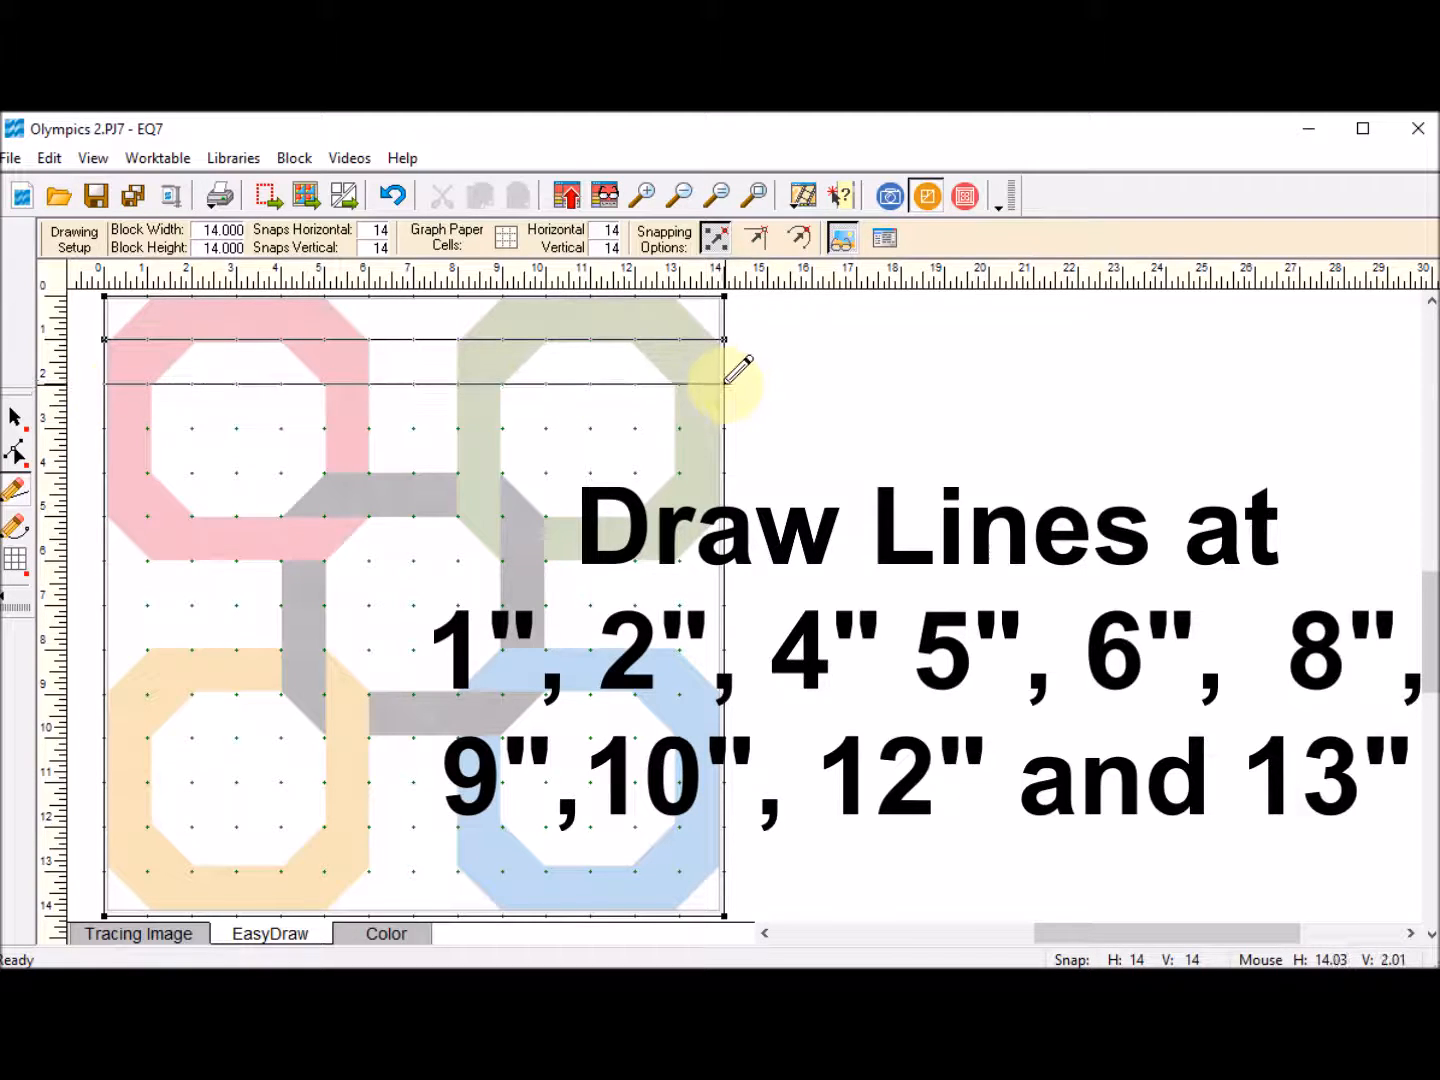
drag(104, 470, 725, 472)
drag(104, 517, 724, 518)
drag(104, 561, 724, 561)
drag(104, 651, 724, 650)
drag(104, 694, 724, 695)
drag(104, 738, 725, 739)
drag(104, 827, 725, 826)
drag(103, 871, 724, 870)
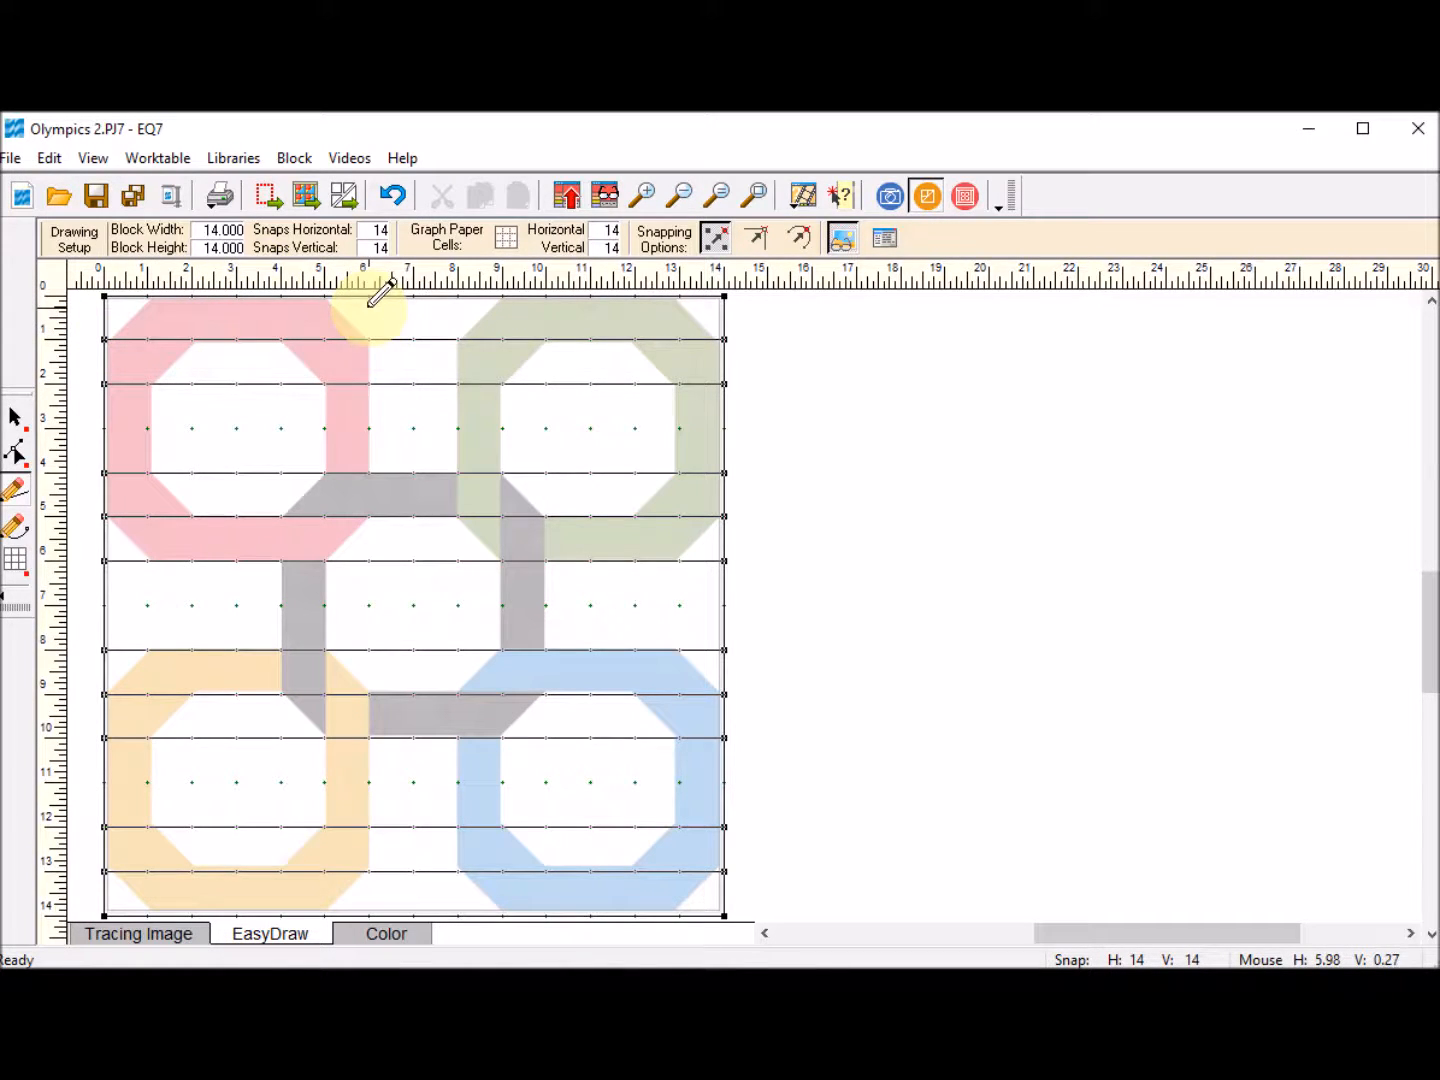
Step: Draw the vertical seams between the red and green rings, at 6 inches down to the 4-inch line and at 8 inches down to the 5-inch line
drag(369, 339, 370, 295)
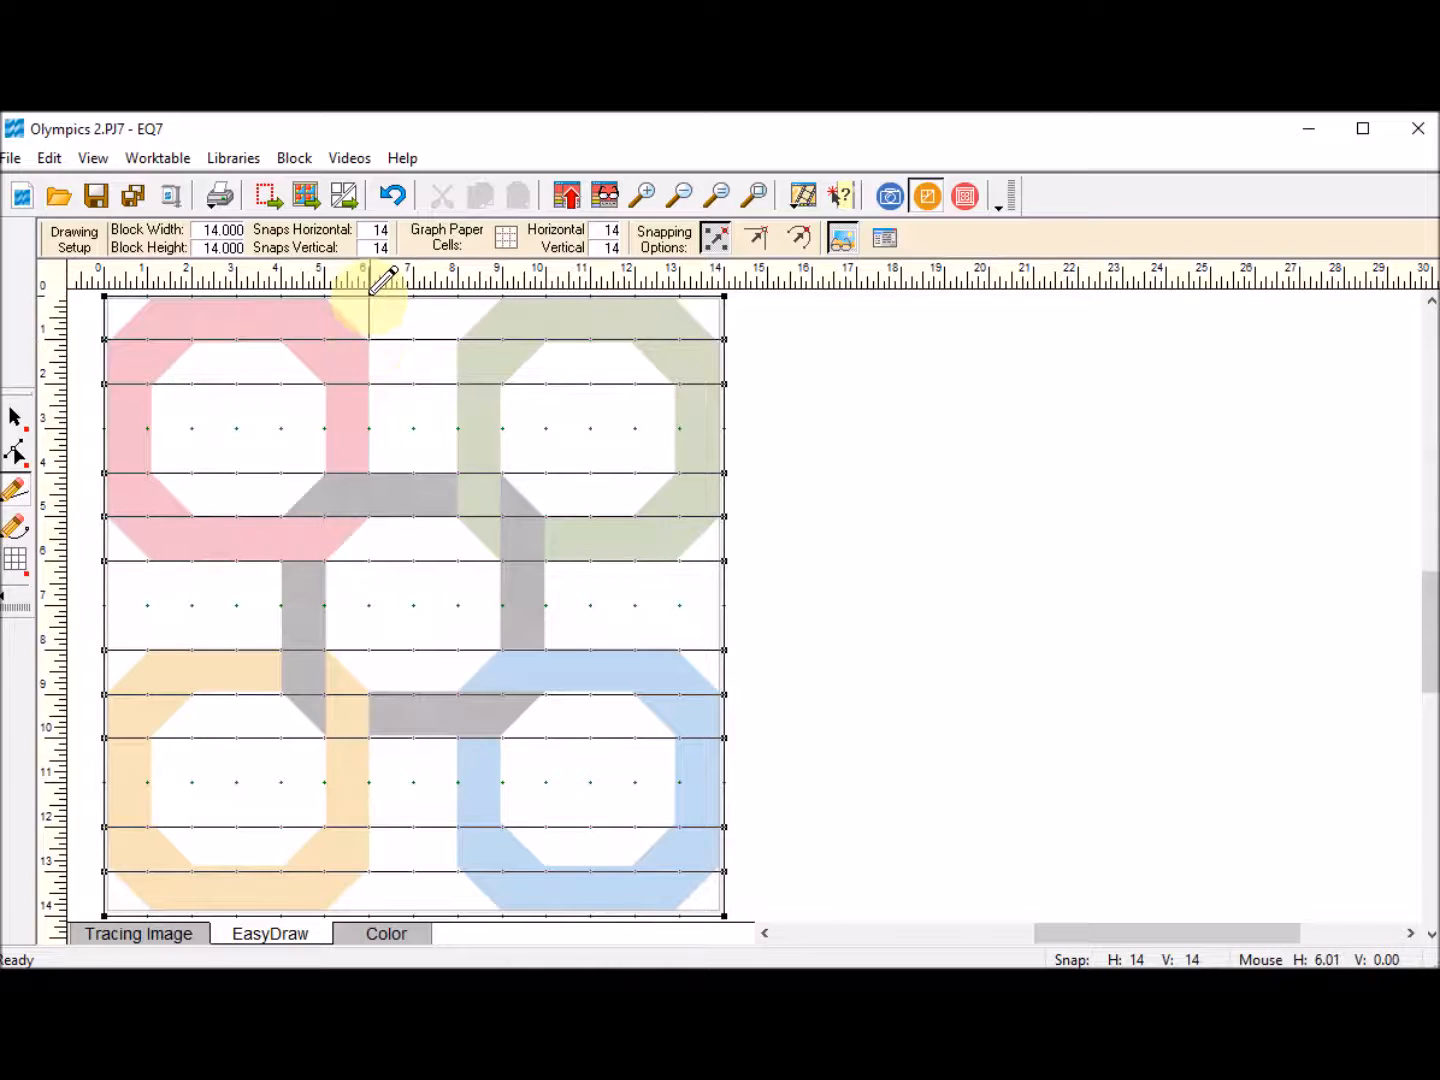
drag(457, 338, 458, 295)
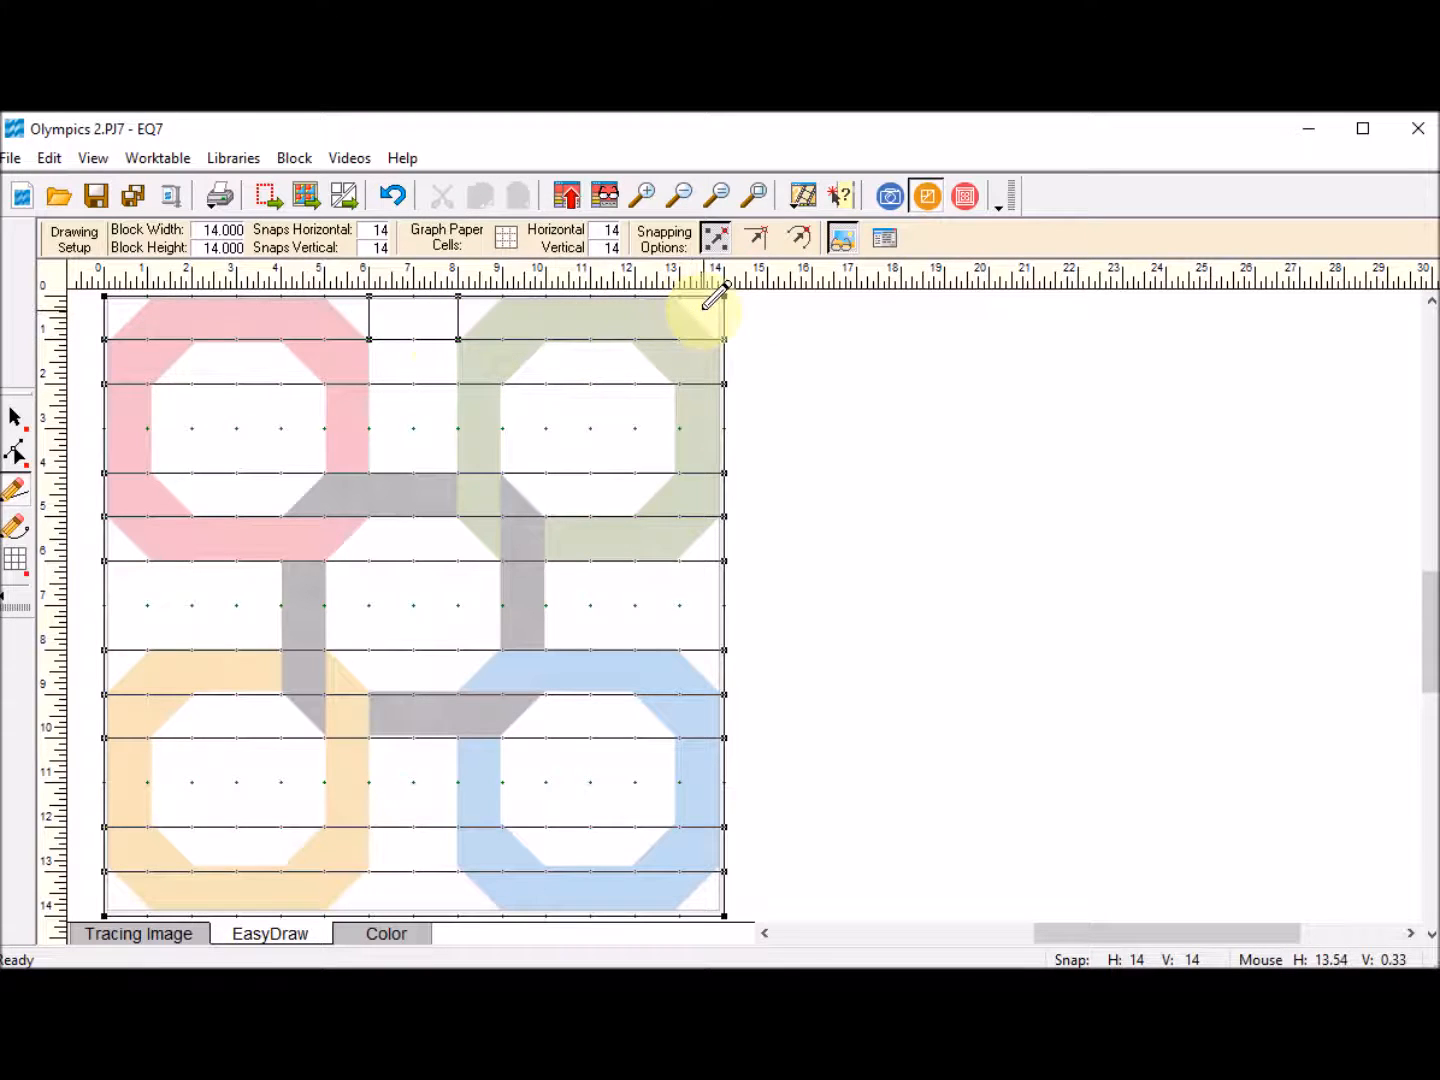
drag(458, 339, 458, 296)
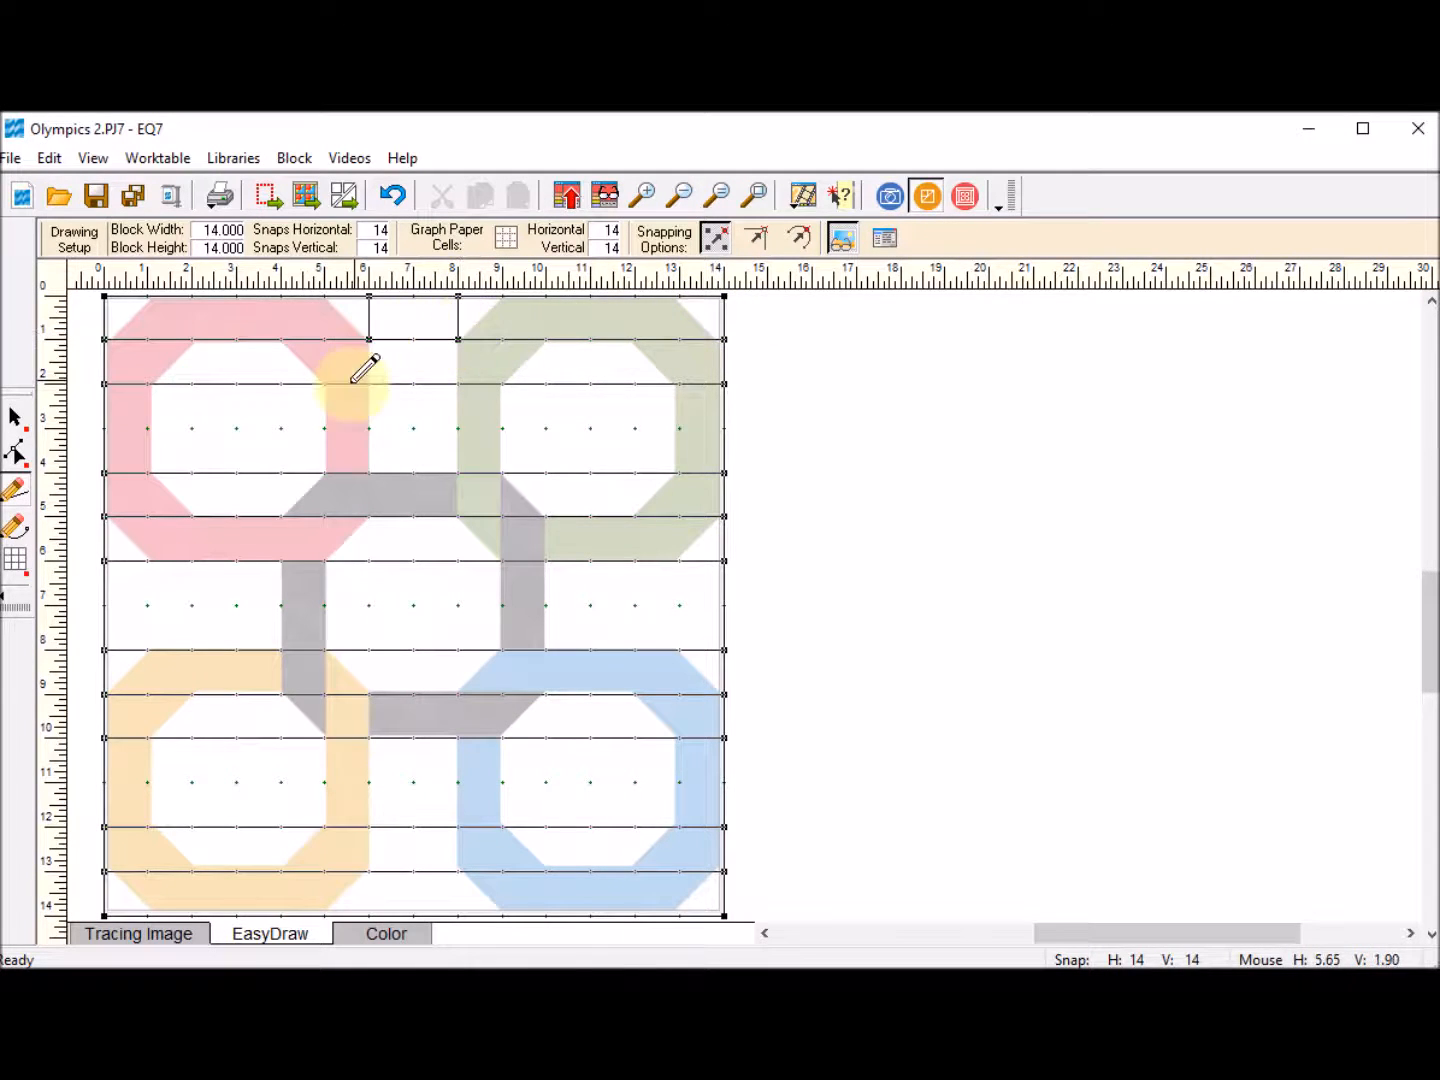
drag(369, 340, 369, 472)
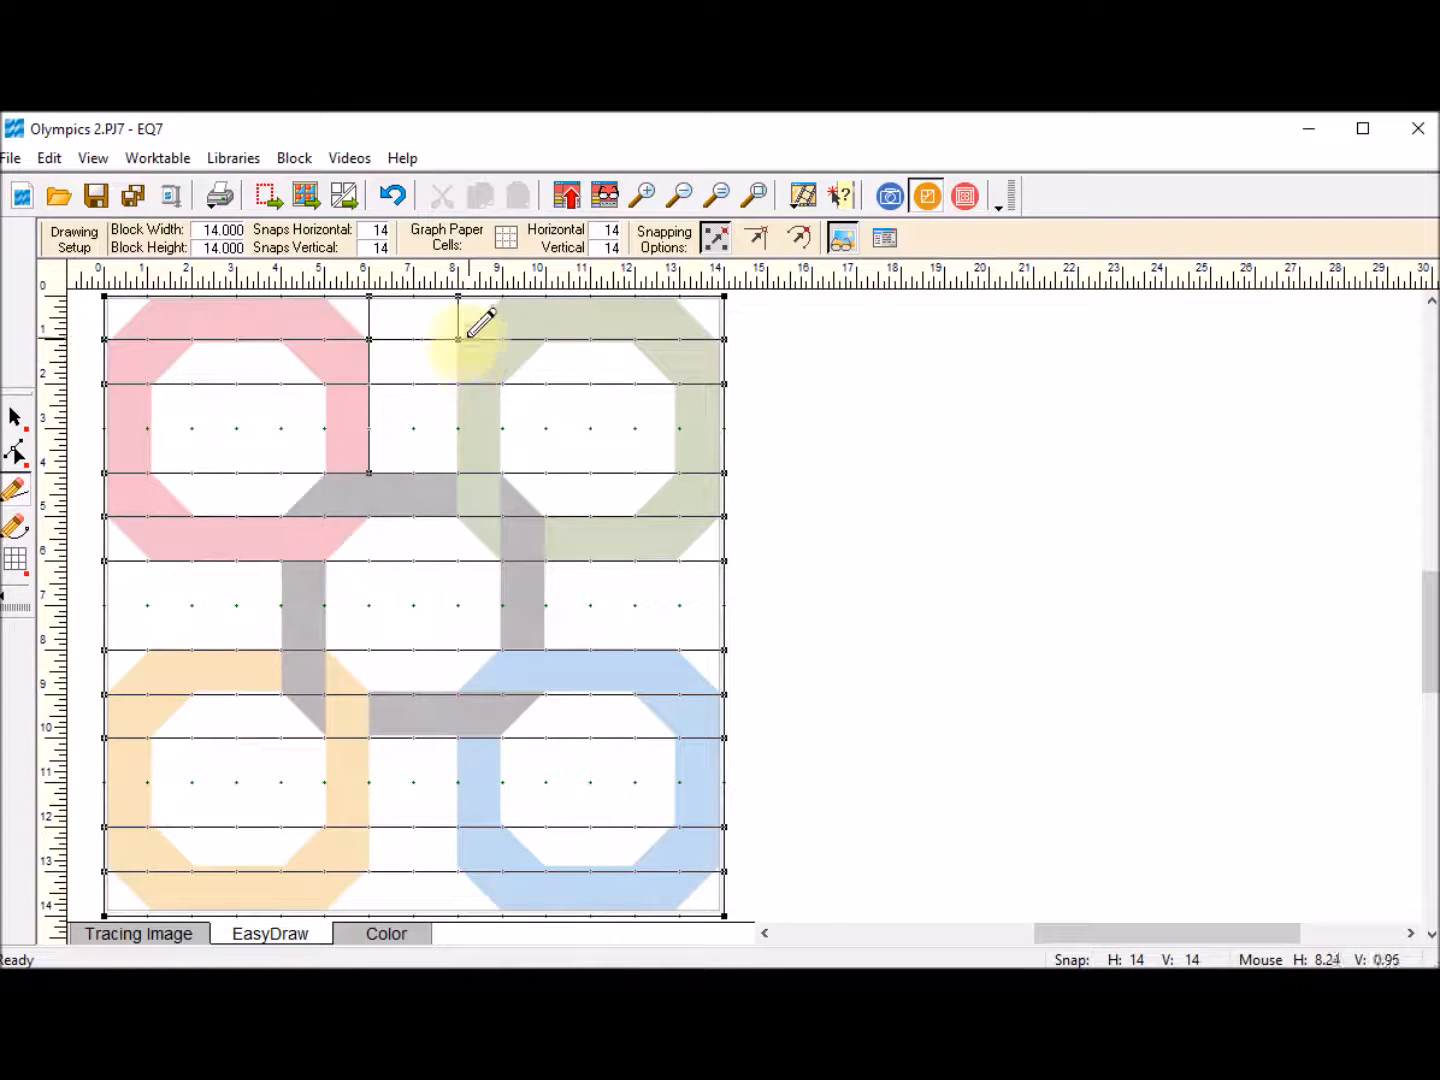
drag(457, 473, 458, 517)
Step: Trace the inner octagon of the red ring with straight sides and diagonal corners
drag(326, 472, 325, 383)
mouse_move(326, 382)
mouse_down()
mouse_move(278, 340)
mouse_move(187, 345)
mouse_move(149, 386)
mouse_up()
mouse_move(145, 474)
mouse_down()
mouse_move(172, 512)
mouse_move(293, 520)
mouse_move(322, 514)
mouse_move(273, 512)
mouse_move(293, 512)
mouse_move(324, 472)
mouse_up()
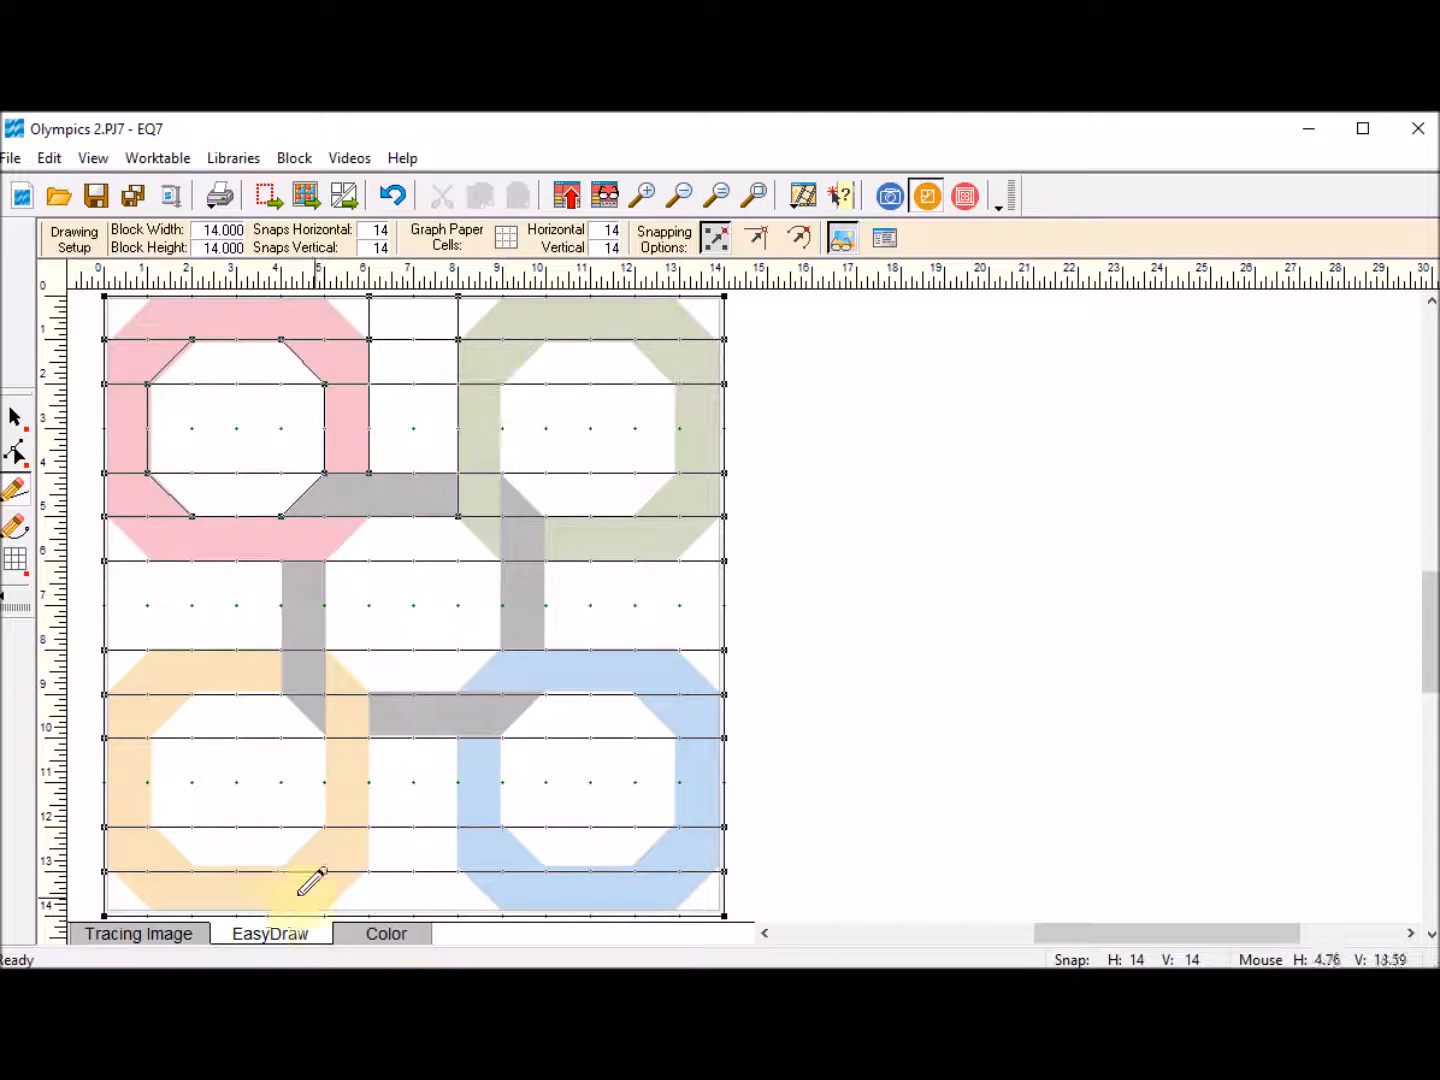
Step: Lighten the tracing image to 75 and return to the EasyDraw drawing
click(156, 940)
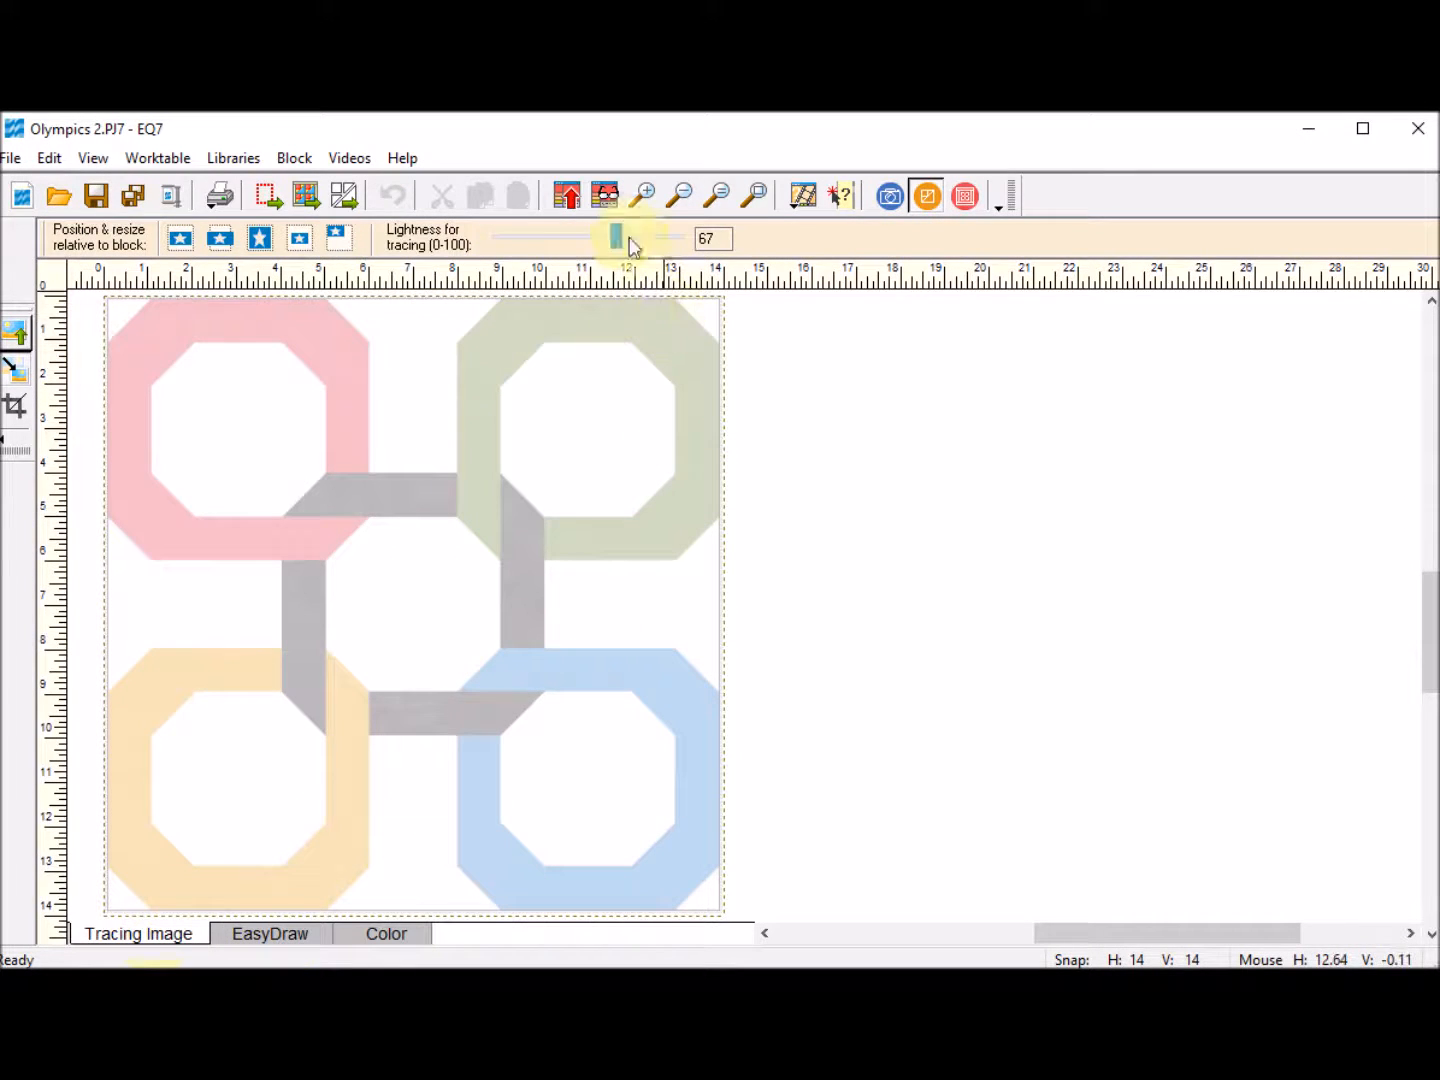
mouse_move(617, 238)
mouse_down()
mouse_move(596, 238)
mouse_move(631, 232)
mouse_up()
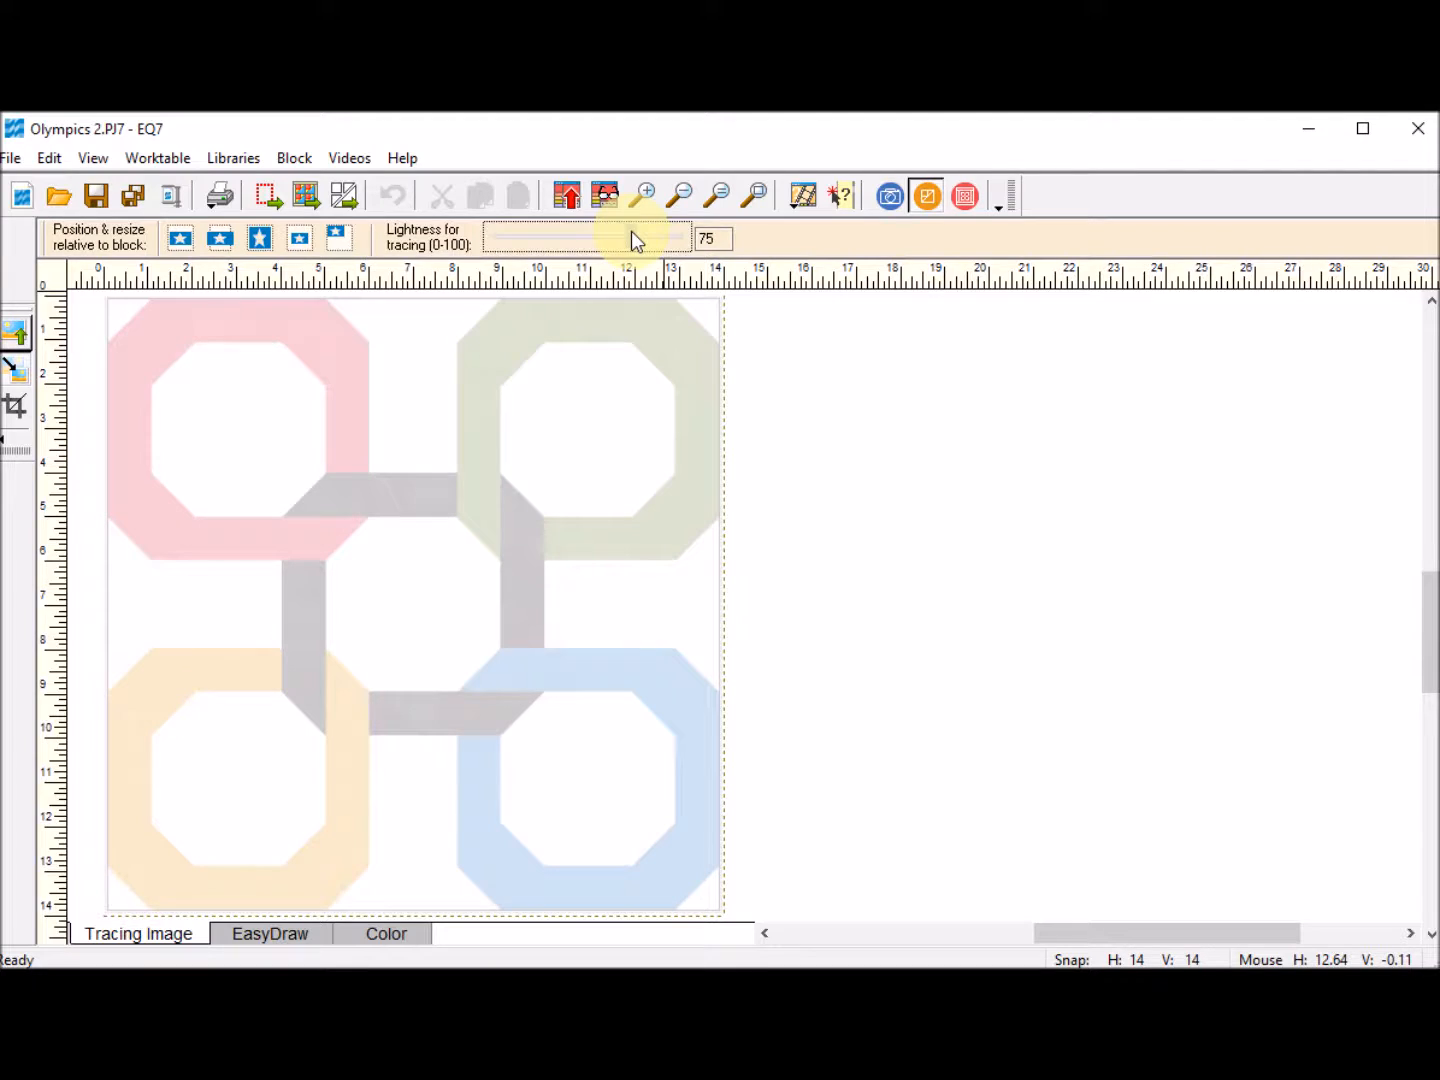
click(276, 941)
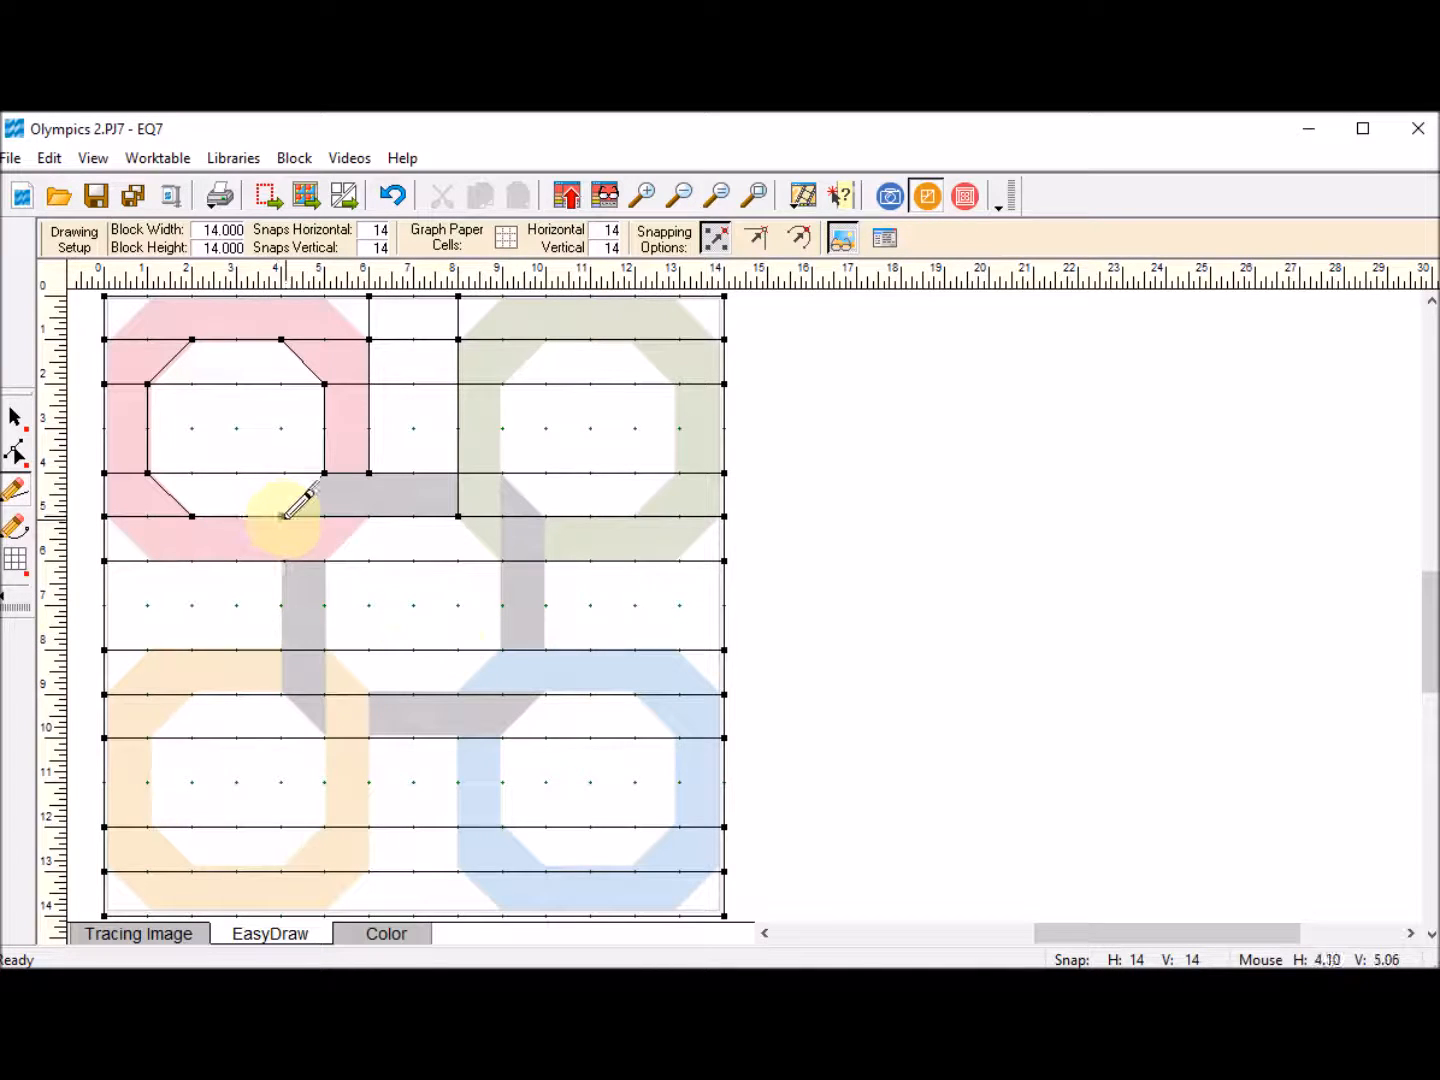
Step: Add short vertical seams at 2 and 4 inches beside the corner diagonals inside the red ring's octagon
drag(278, 515, 281, 472)
drag(192, 516, 193, 473)
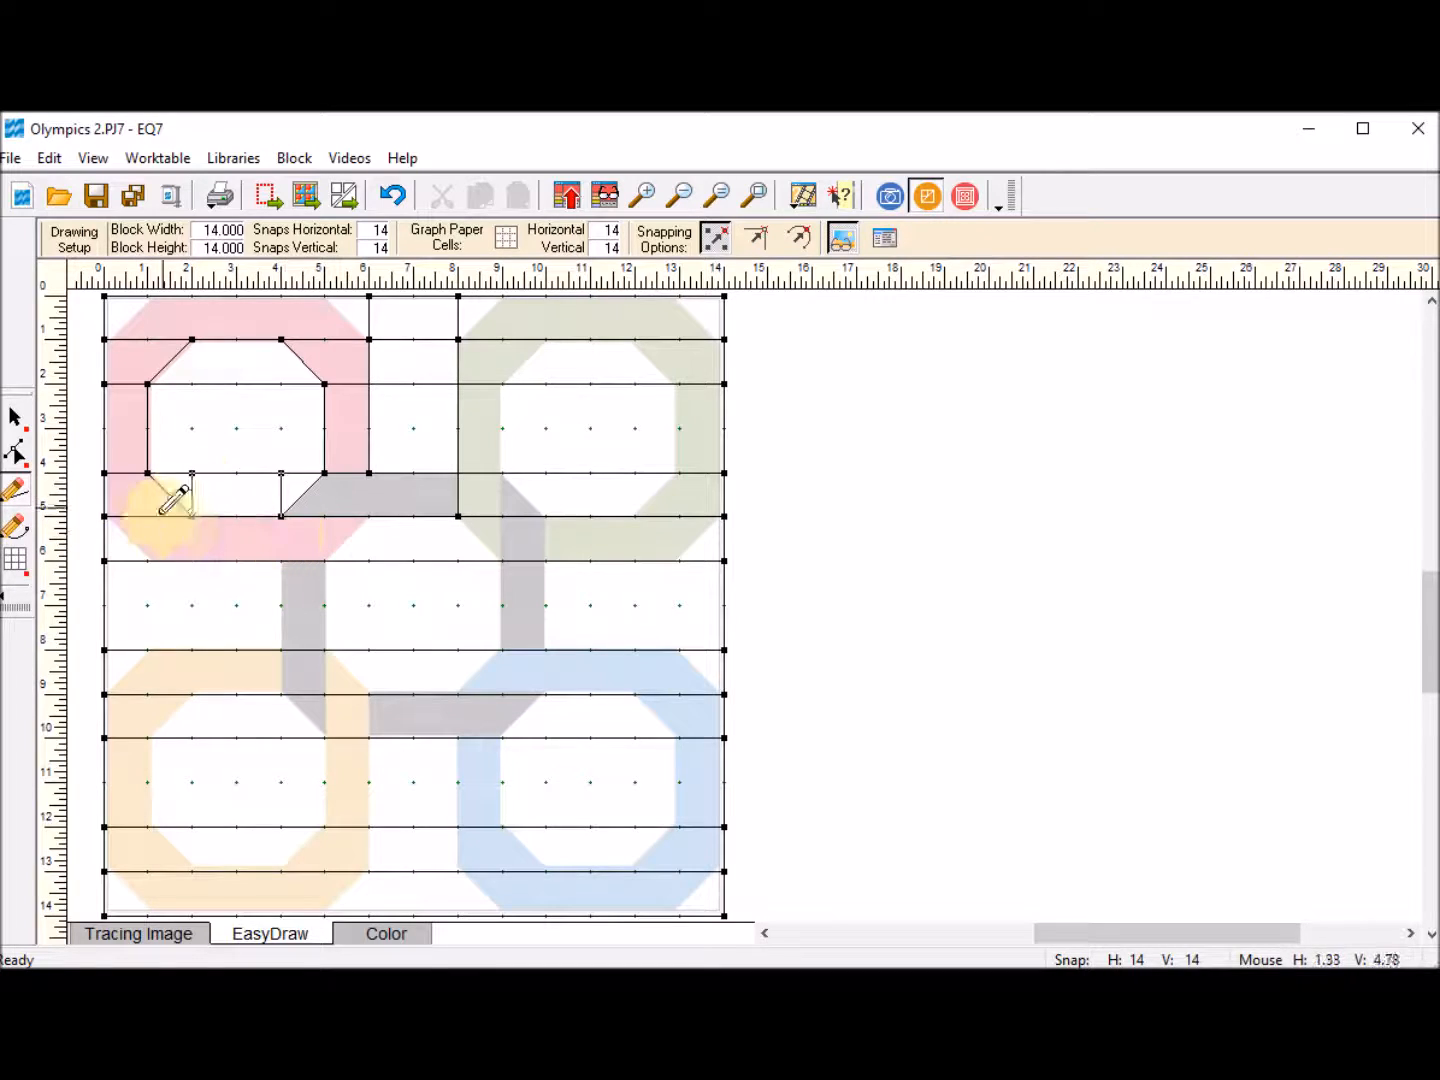
drag(281, 516, 324, 472)
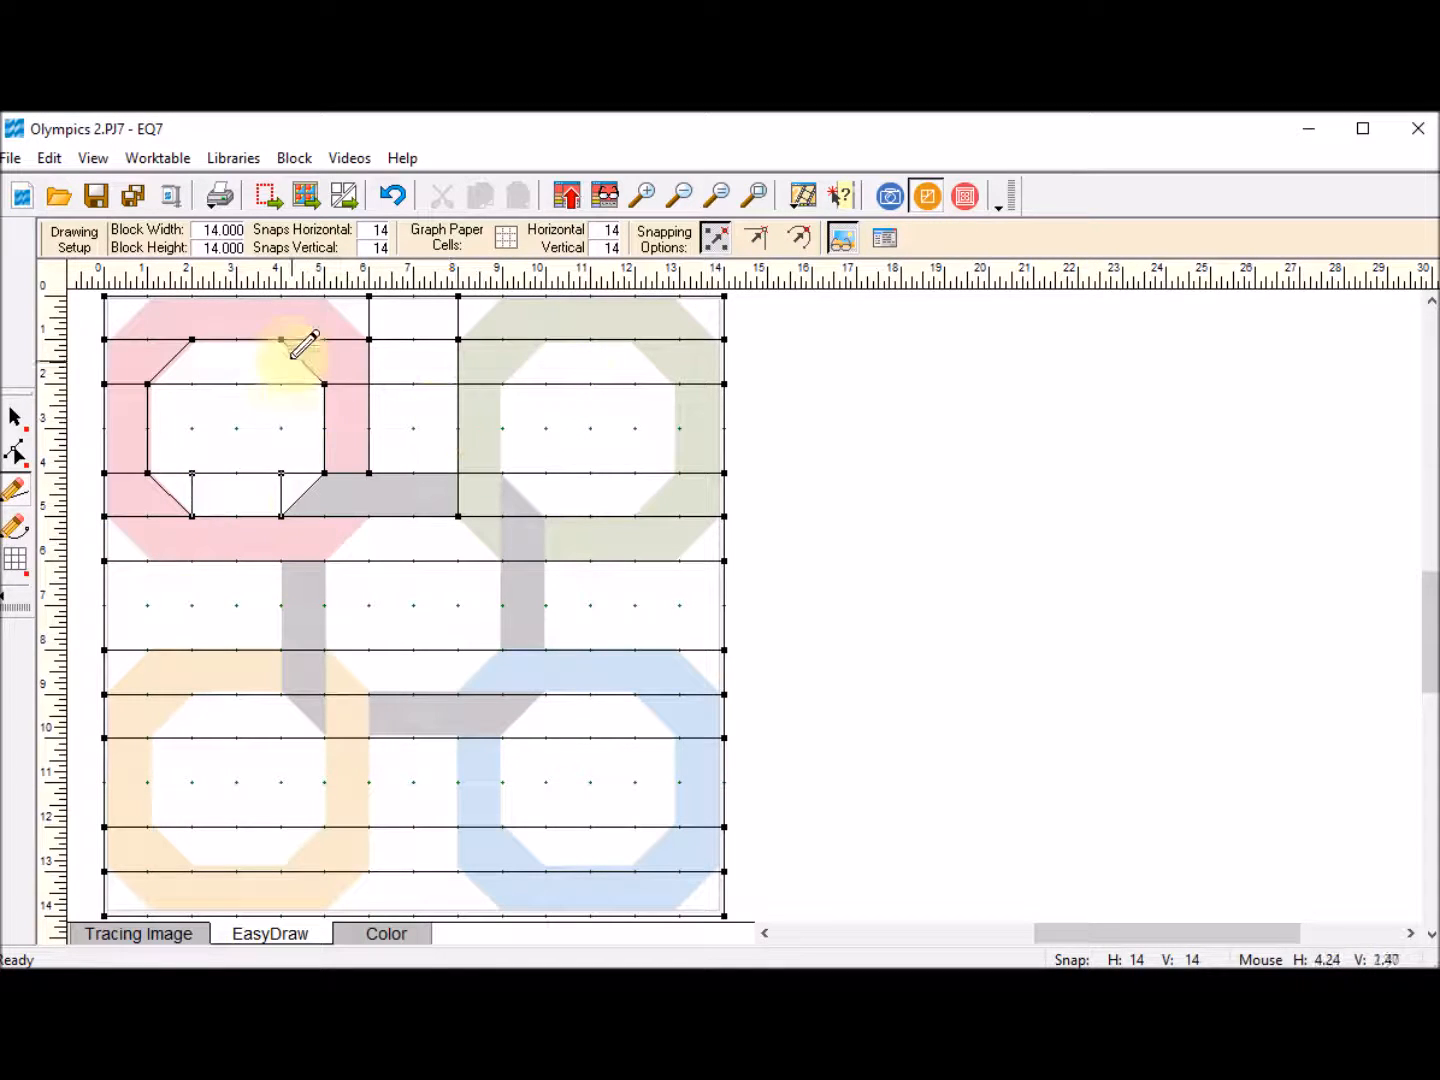
mouse_move(282, 339)
mouse_down()
mouse_move(282, 382)
mouse_move(325, 383)
mouse_up()
drag(193, 340, 192, 382)
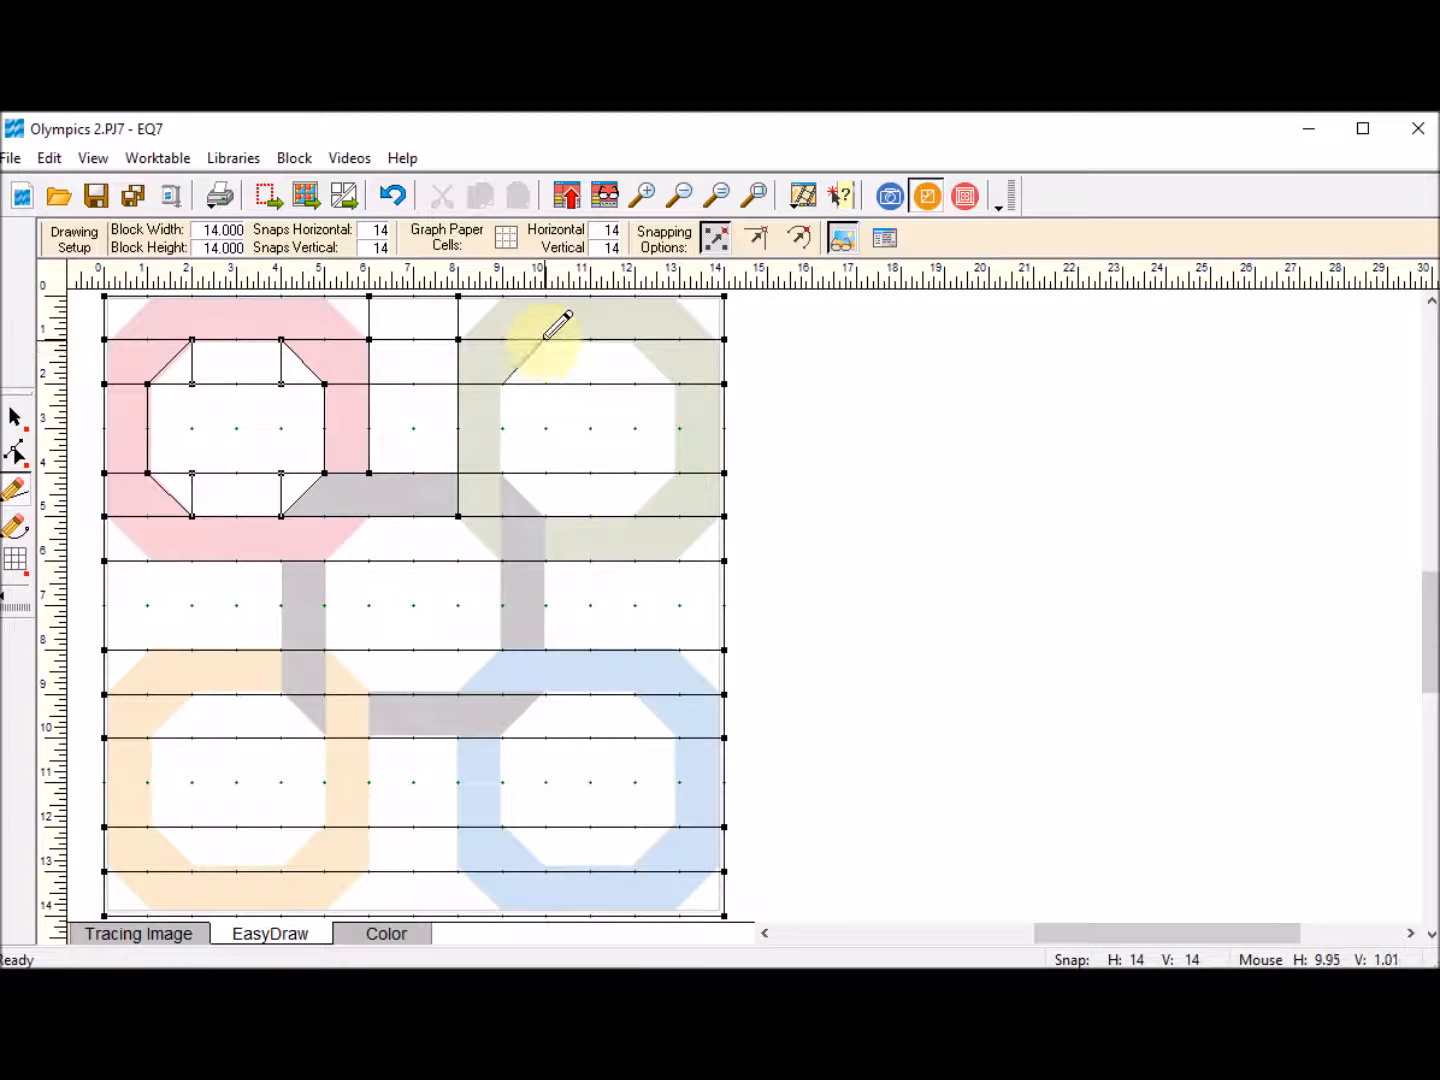
Step: Trace the green ring's inner octagon and add short vertical seams at 10 and 12 inches beside its corner diagonals
drag(546, 342, 546, 386)
drag(635, 342, 635, 384)
mouse_move(636, 341)
mouse_down()
mouse_move(636, 389)
mouse_move(679, 383)
mouse_up()
drag(680, 383, 679, 472)
mouse_move(502, 383)
mouse_down()
mouse_move(501, 472)
mouse_move(554, 506)
mouse_move(547, 518)
mouse_up()
mouse_move(635, 472)
mouse_down()
mouse_move(636, 517)
mouse_move(680, 473)
mouse_up()
Step: Draw vertical lines at 9 and 10 inches between the 5- and 8-inch lines, plus the green ring's lower outer corner diagonals
drag(503, 518, 503, 649)
drag(545, 518, 546, 649)
drag(724, 518, 680, 561)
drag(502, 561, 458, 518)
Step: Trace the red ring's lower outer corners with short seams at 6 and 8 inches, plus the gray ring's left vertical bar between the 6- and 8-inch lines
drag(369, 517, 325, 561)
drag(369, 518, 369, 561)
drag(458, 518, 458, 561)
drag(104, 518, 148, 561)
drag(282, 562, 282, 650)
drag(325, 562, 325, 650)
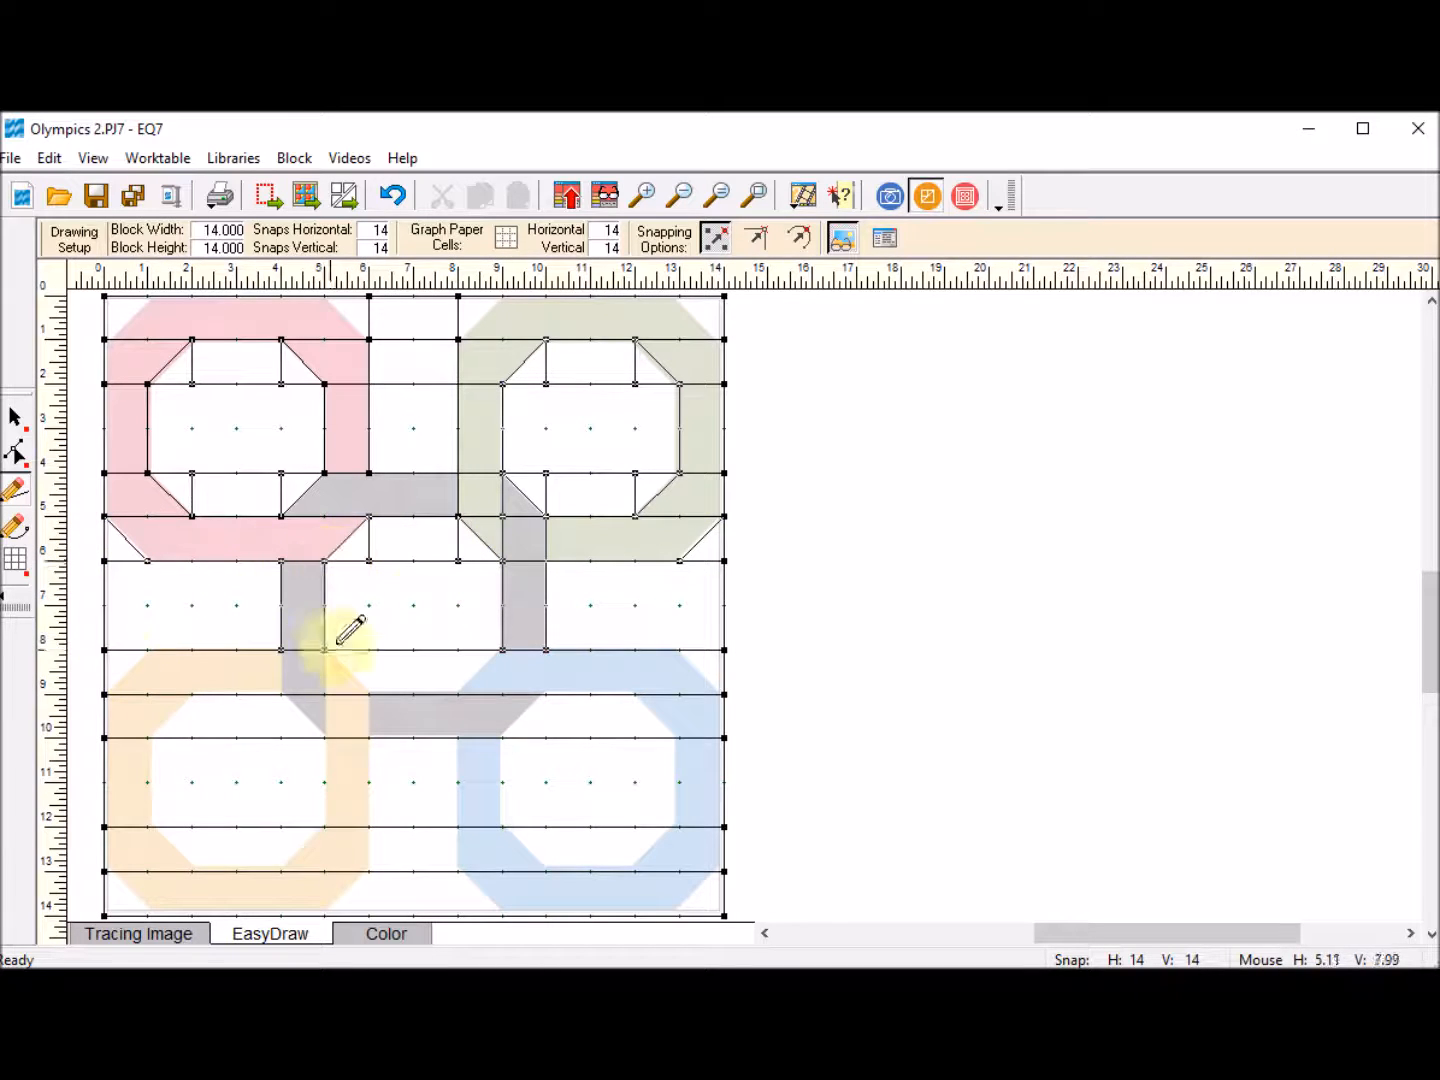
Step: Trace the upper outer corner diagonals of the yellow and blue rings, with short seams at 6 and 8 inches between them
mouse_move(459, 694)
mouse_down()
mouse_move(501, 651)
mouse_move(458, 694)
mouse_up()
mouse_move(369, 651)
mouse_down()
mouse_move(370, 694)
mouse_move(325, 651)
mouse_up()
drag(148, 650, 104, 694)
drag(680, 650, 724, 694)
Step: Trace the blue ring's upper inner corner diagonals with short vertical seams at 10 and 12 inches
mouse_move(635, 694)
mouse_down()
mouse_move(635, 738)
mouse_move(635, 694)
mouse_up()
drag(543, 698, 546, 738)
drag(503, 738, 546, 695)
Step: Draw vertical seams at 4, 5 and 6 inches where the gray and yellow rings cross, plus the gray ring's lower-left corner diagonal
drag(369, 695, 373, 741)
drag(326, 651, 325, 738)
drag(281, 650, 281, 739)
drag(282, 694, 325, 738)
Step: Trace the yellow ring's inner octagon and add short vertical seams at 2 and 4 inches beside its corner diagonals
mouse_move(193, 695)
mouse_down()
mouse_move(149, 738)
mouse_move(148, 827)
mouse_up()
mouse_move(149, 826)
mouse_down()
mouse_move(192, 871)
mouse_move(192, 826)
mouse_up()
drag(325, 738, 325, 827)
drag(325, 827, 282, 871)
drag(281, 871, 281, 827)
Step: Draw the yellow ring's outer vertical edge at 6 inches down to the block's bottom and trace its lower outer corner diagonals
mouse_move(369, 738)
mouse_down()
mouse_move(369, 871)
mouse_move(325, 915)
mouse_up()
drag(369, 870, 369, 915)
drag(104, 871, 148, 916)
Step: Trace the blue ring's outer edge at 8 inches, its lower outer corners, and the remaining sides of its inner octagon
drag(457, 738, 457, 915)
drag(459, 870, 503, 915)
mouse_move(681, 913)
mouse_down()
mouse_move(724, 872)
mouse_move(635, 872)
mouse_up()
drag(677, 741, 679, 826)
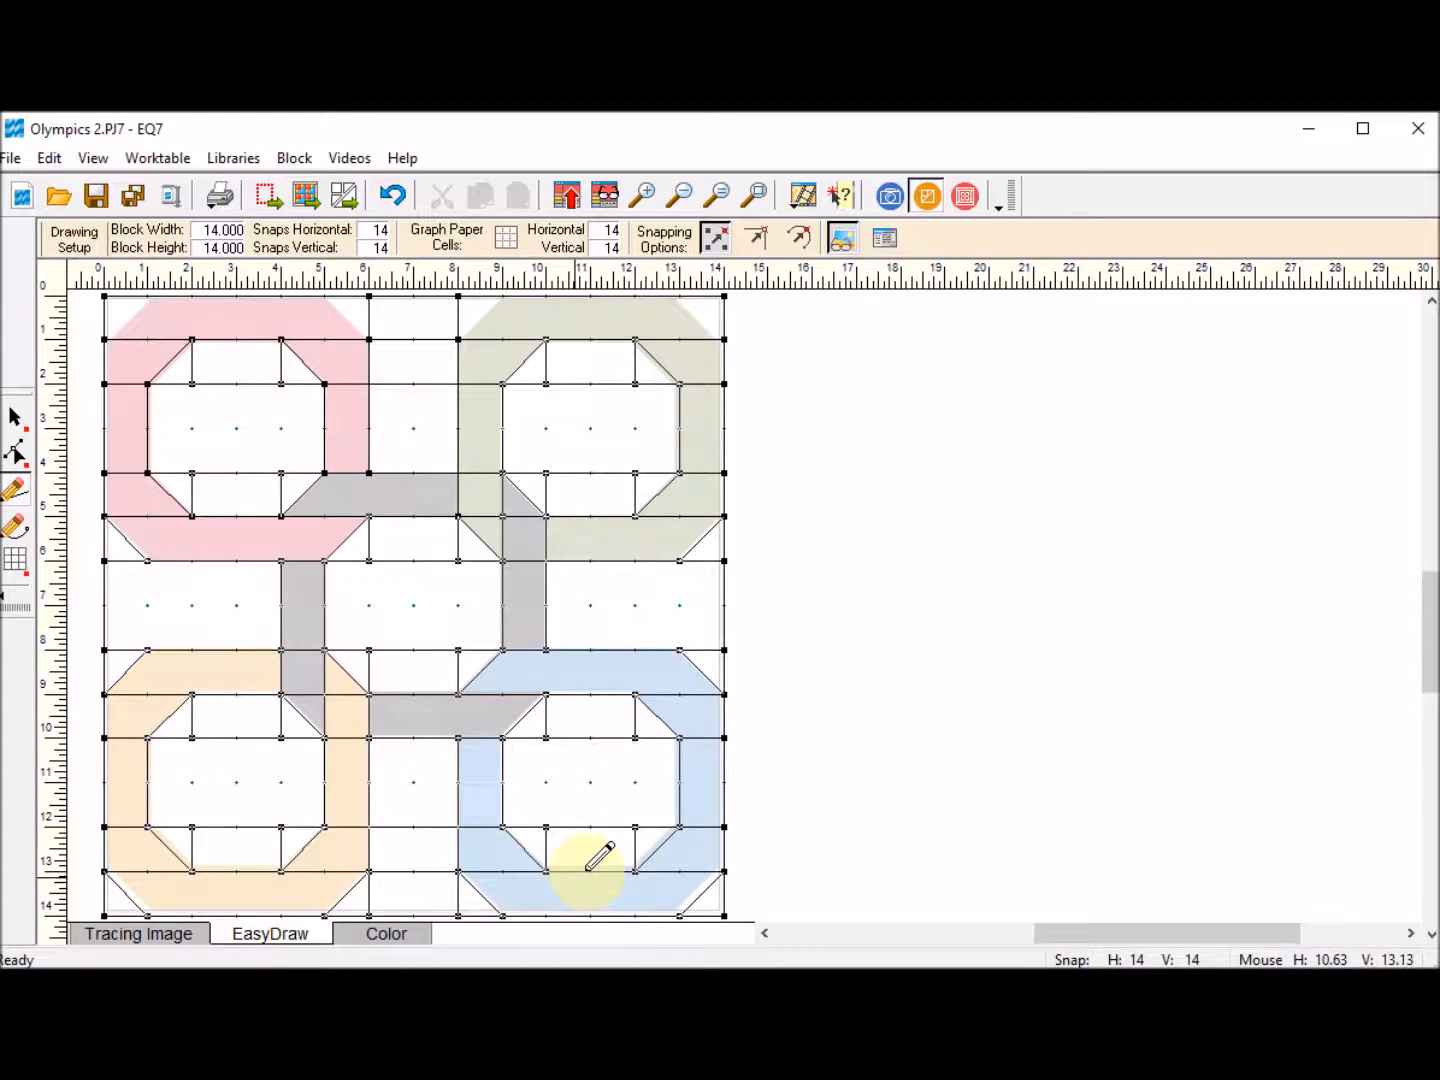
Step: Show the block's coloring view, move the color palette clear of the block, and choose a bright red solid color
click(394, 934)
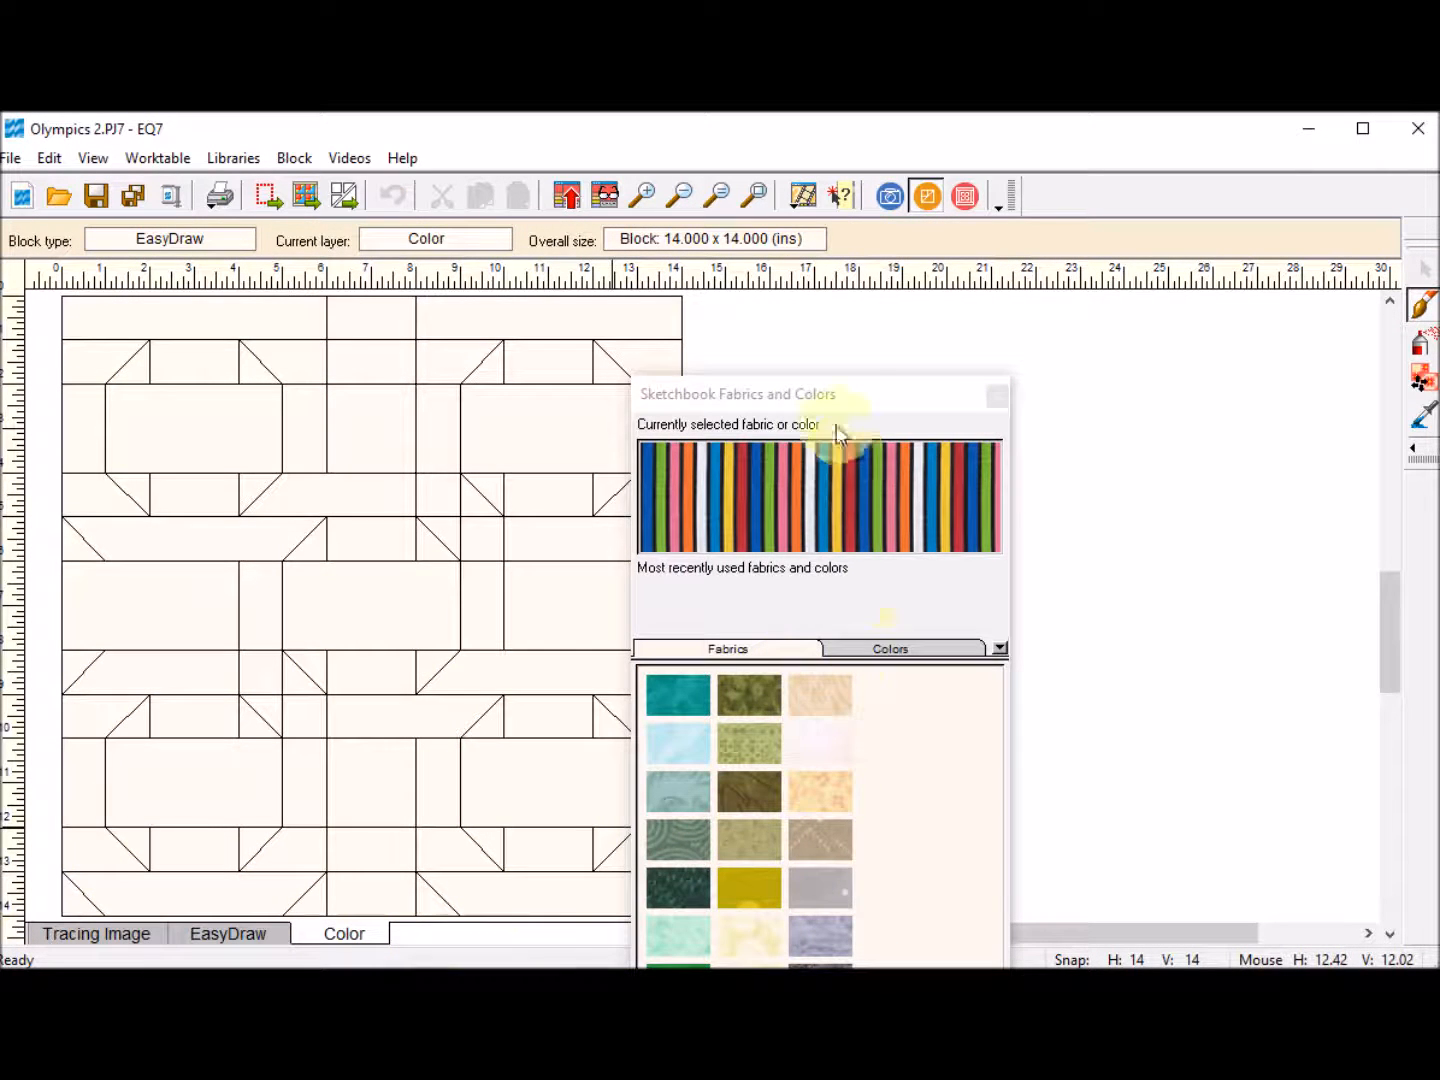
mouse_move(845, 401)
mouse_down()
mouse_move(978, 229)
mouse_move(970, 166)
mouse_up()
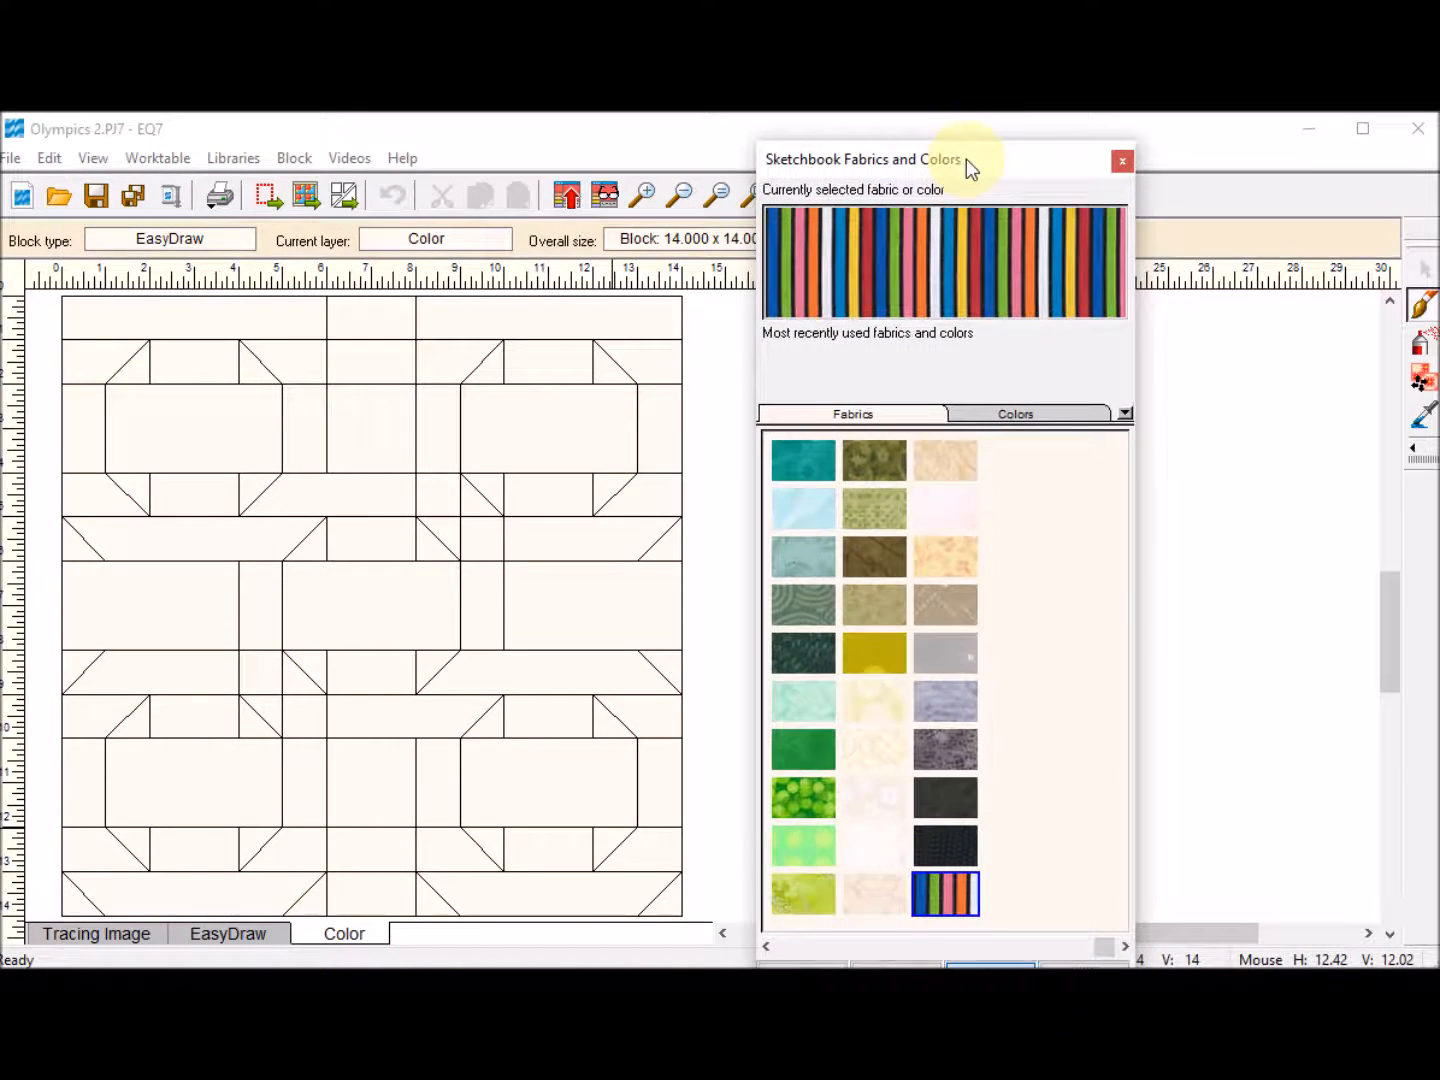
click(1022, 414)
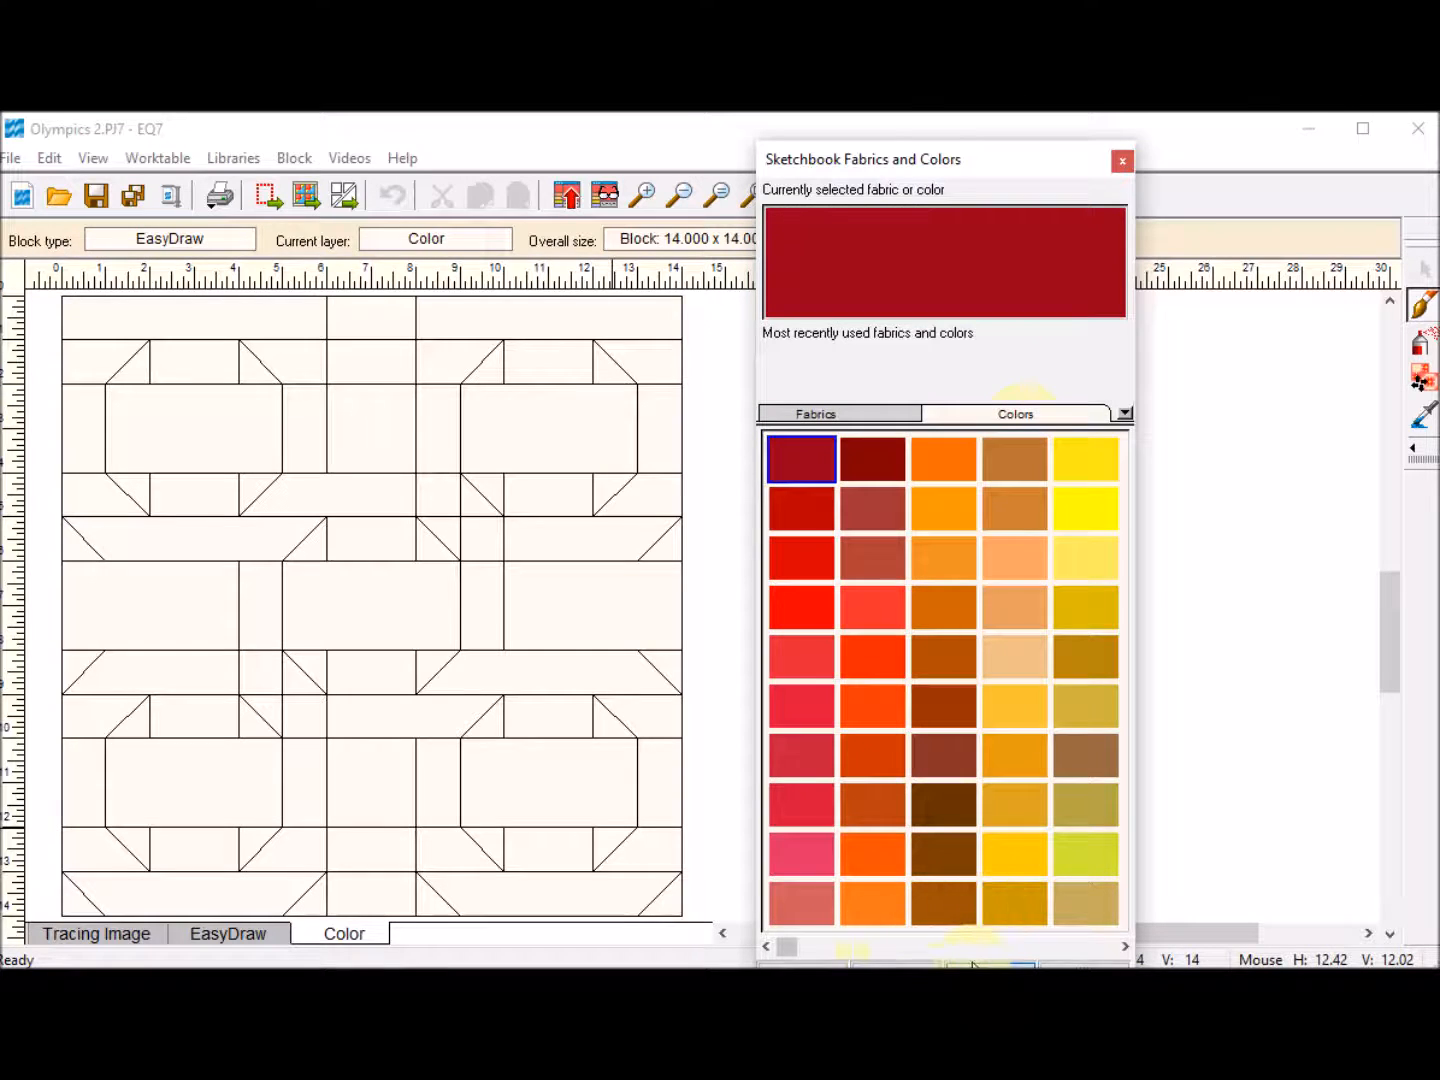
drag(787, 948, 790, 948)
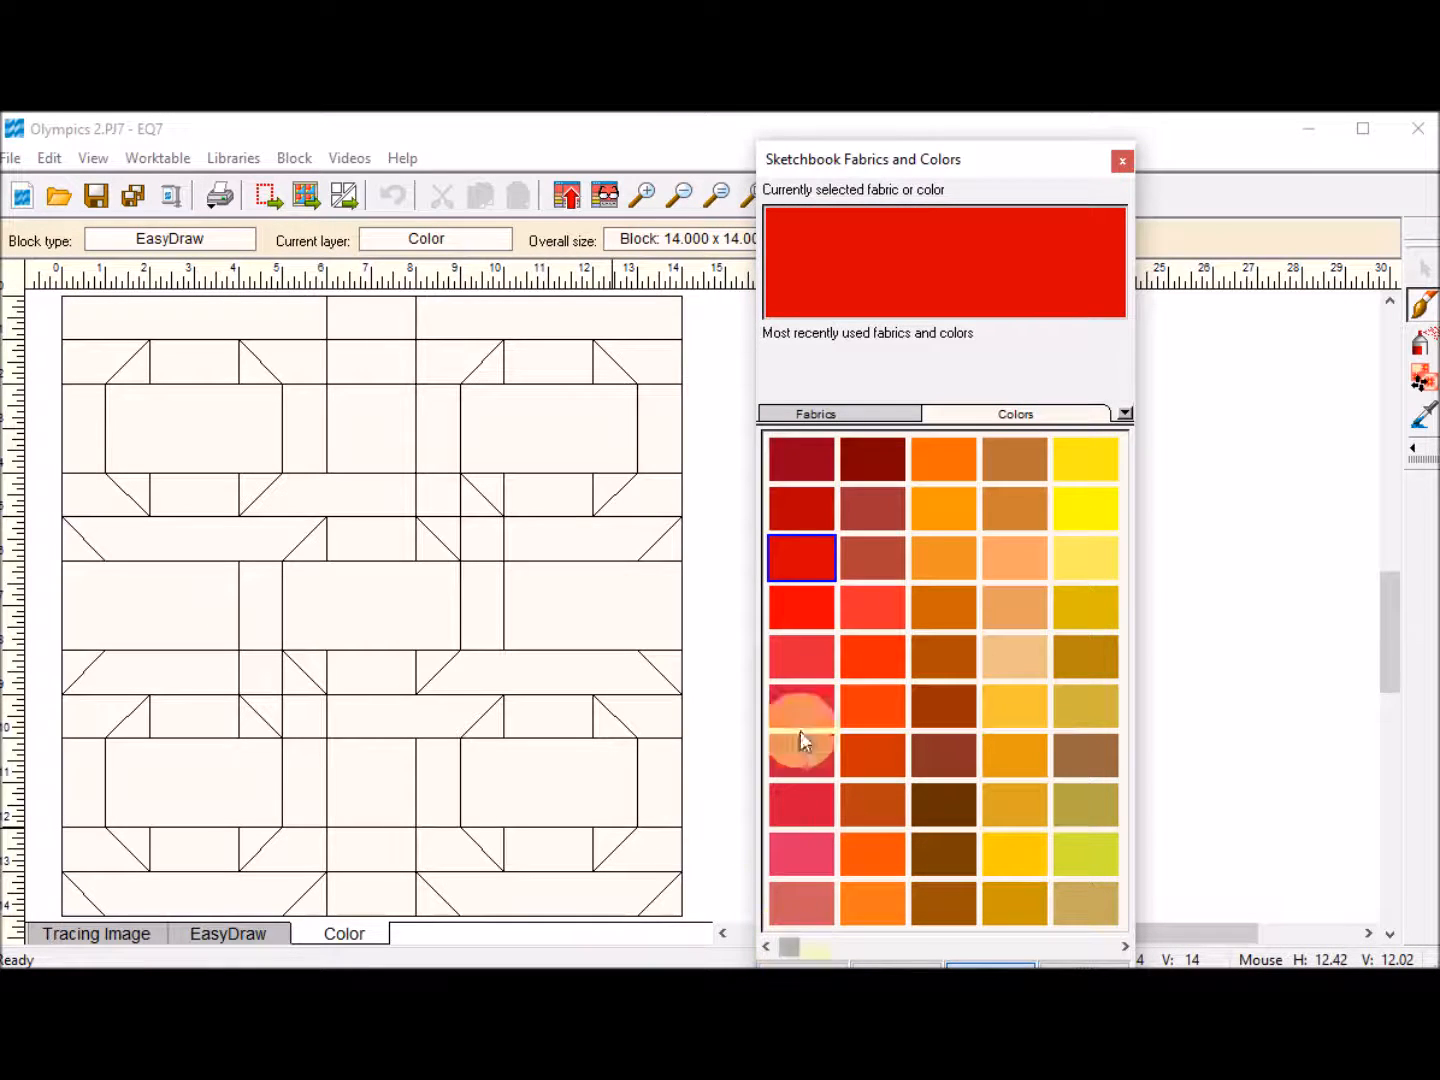
click(801, 607)
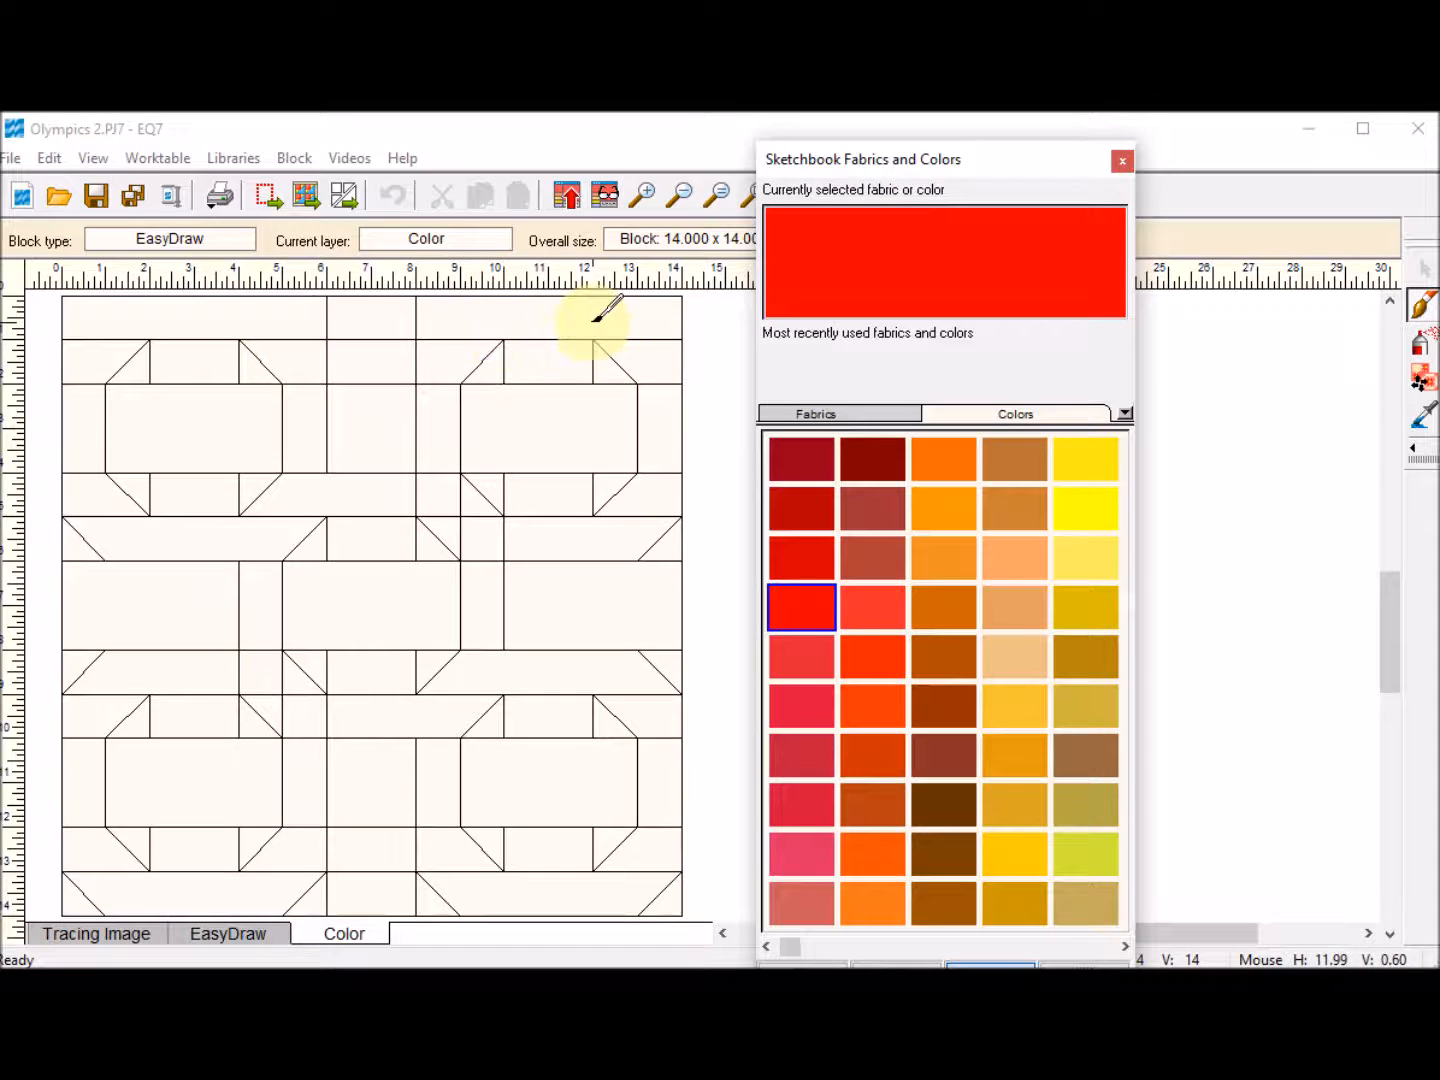
Step: Return to the line drawing and add the upper outer corner diagonals of the red and green rings along the block's top edge
click(266, 945)
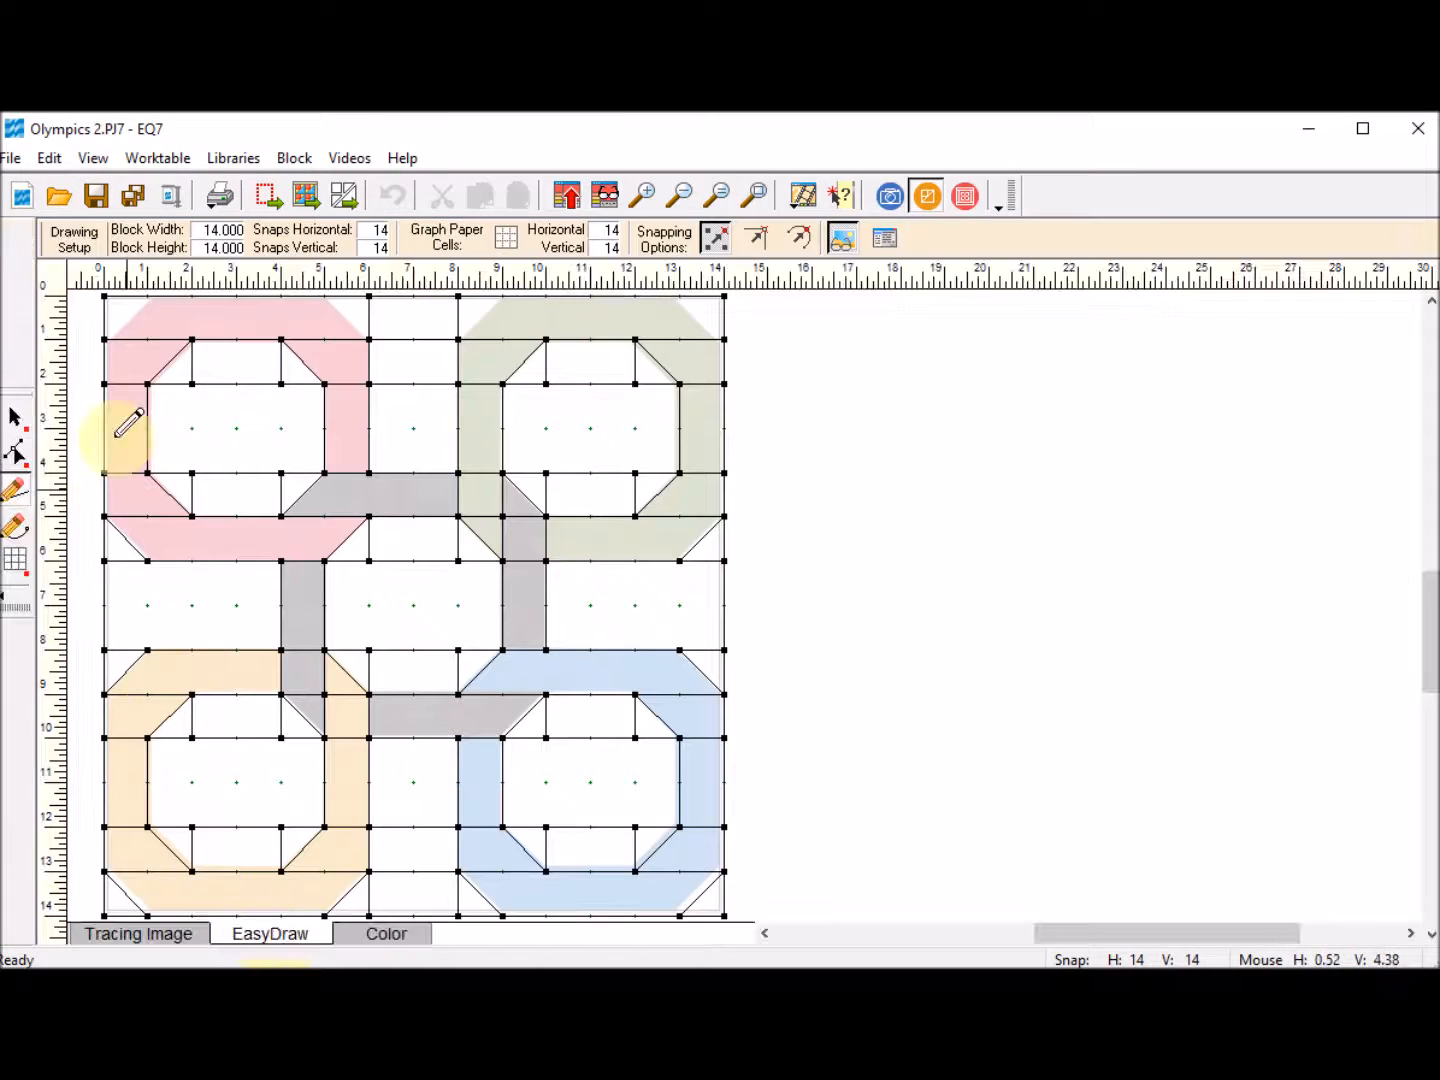
drag(148, 293, 148, 296)
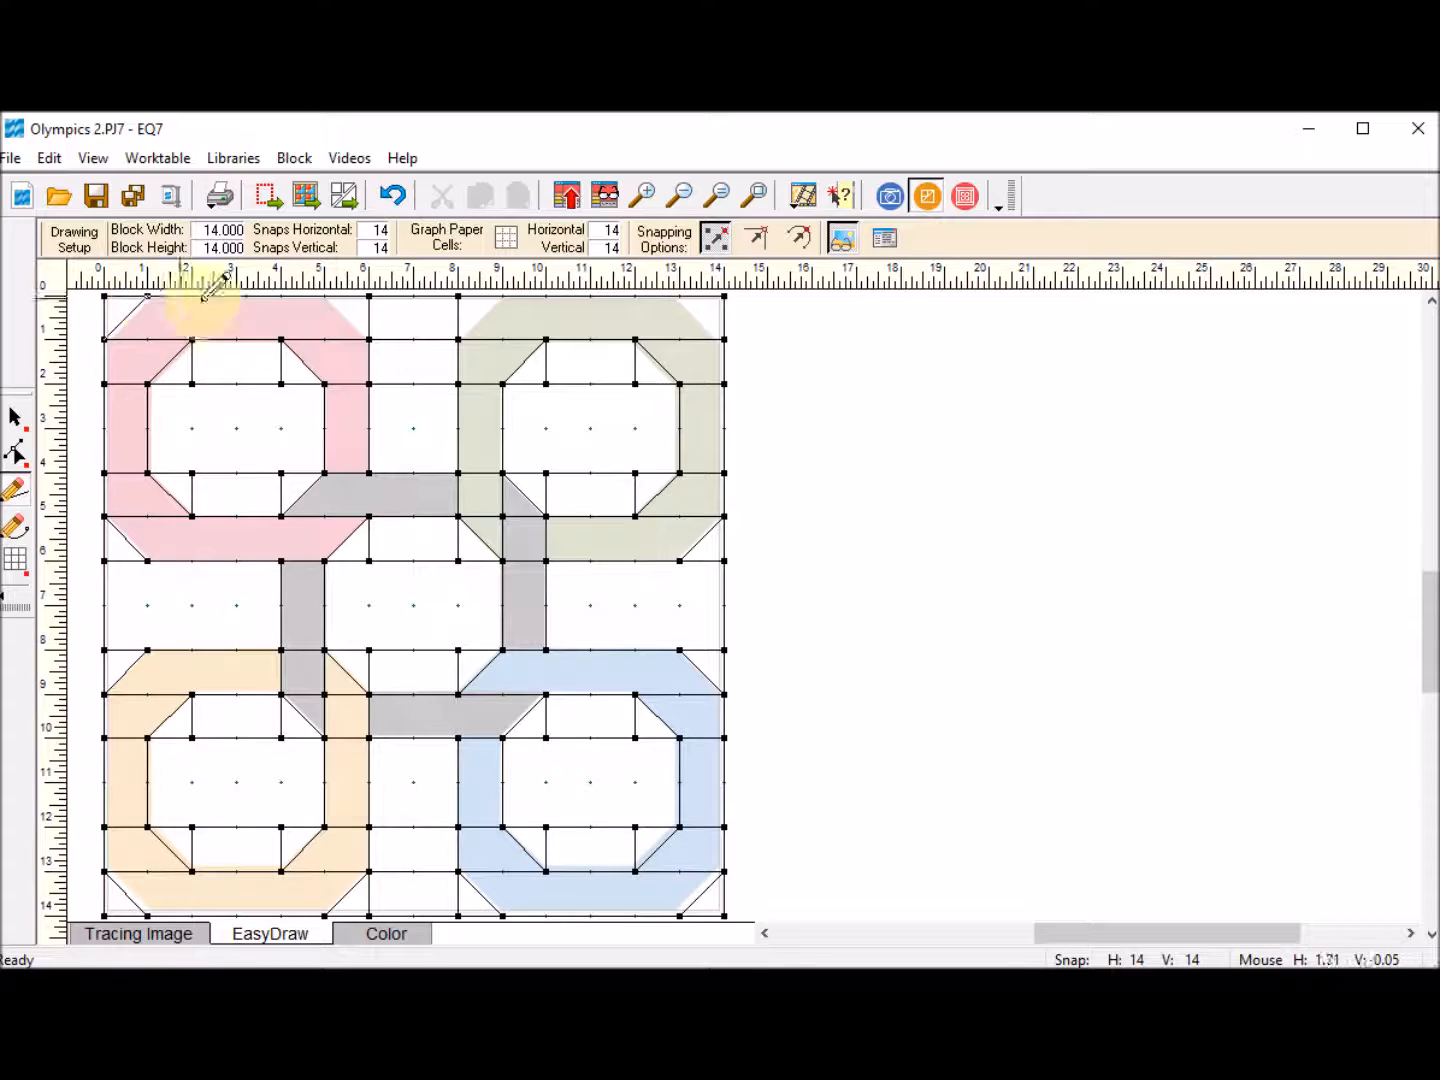
drag(680, 296, 723, 338)
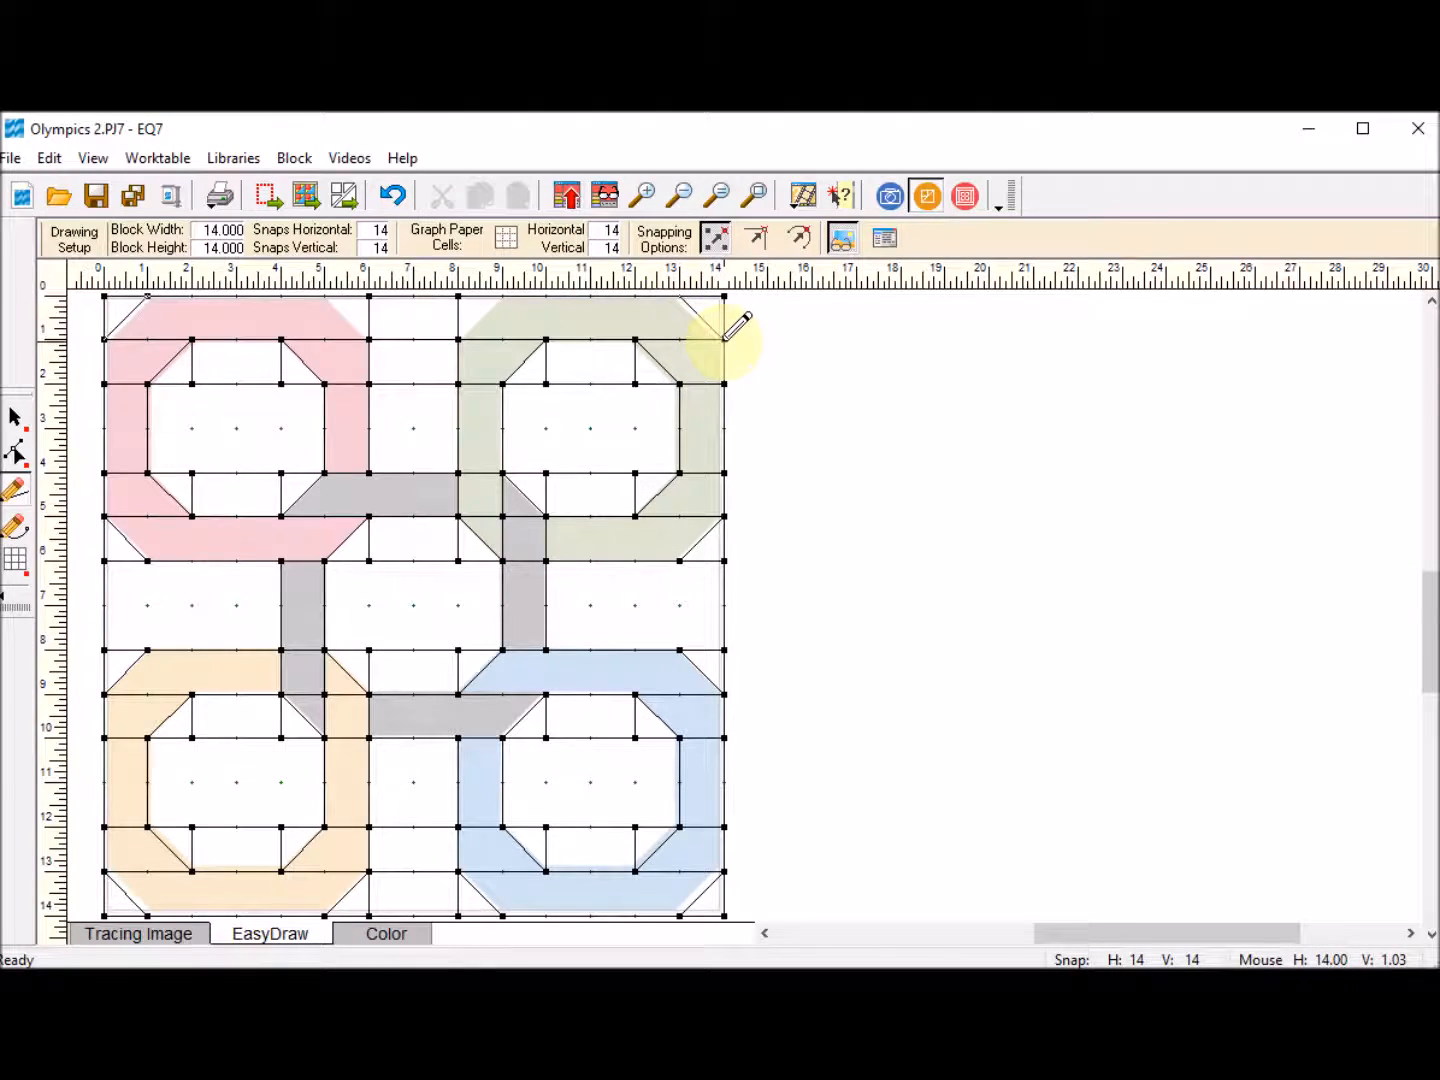
Step: Color every patch of the upper-left ring bright red
click(386, 933)
click(207, 318)
click(292, 360)
click(311, 418)
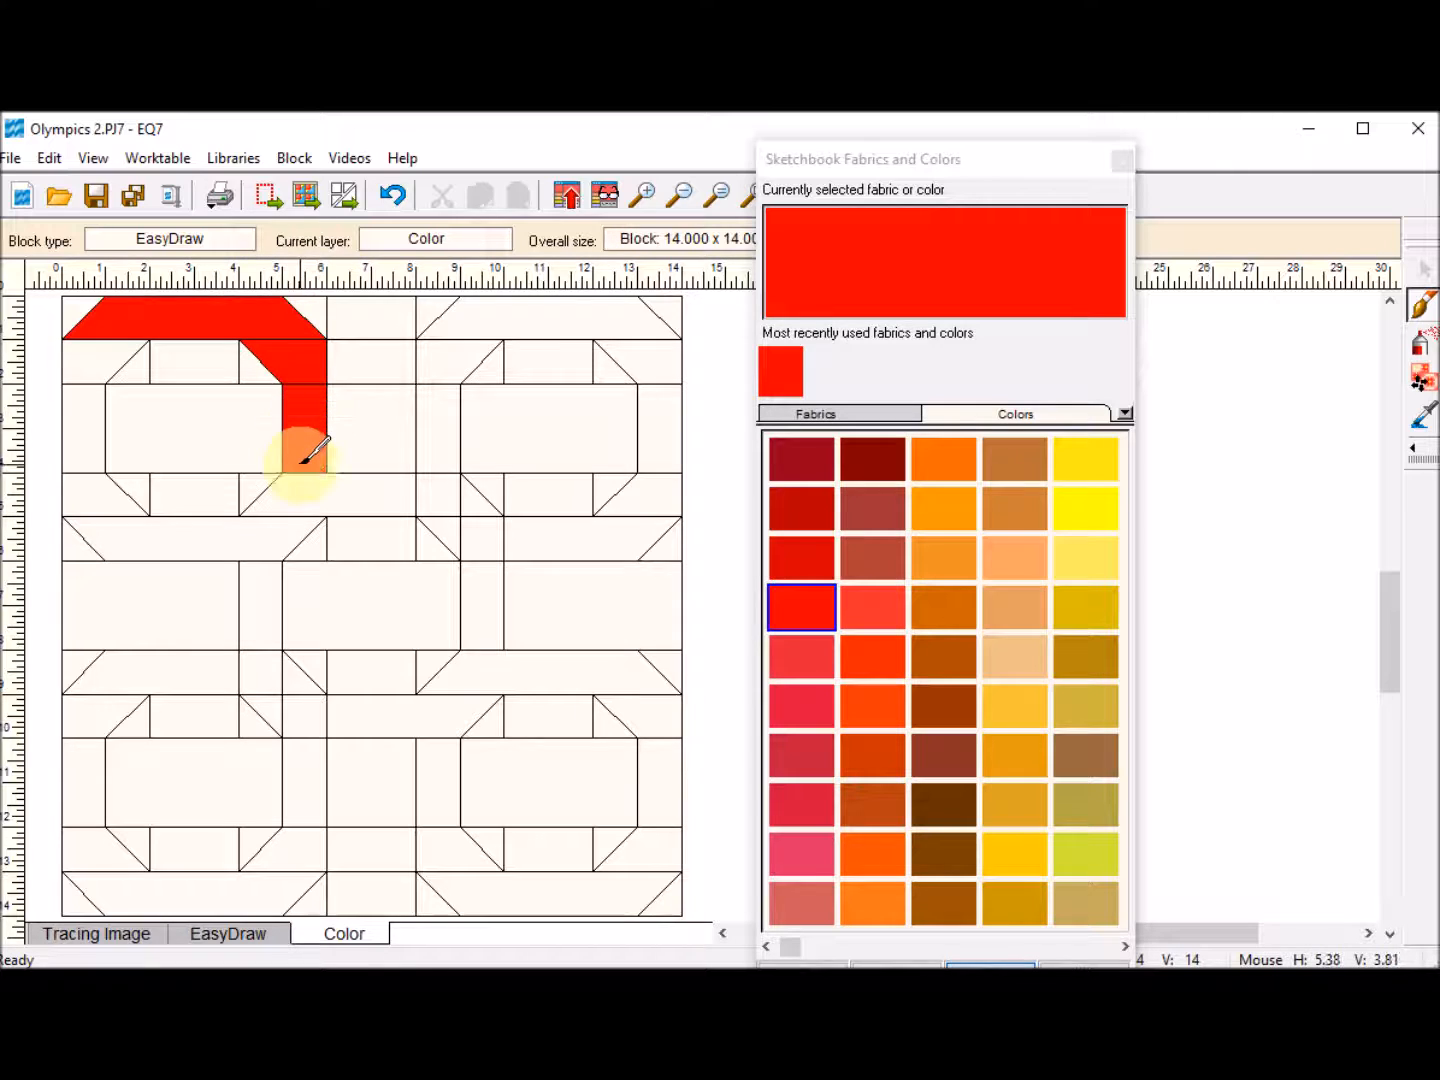
click(271, 548)
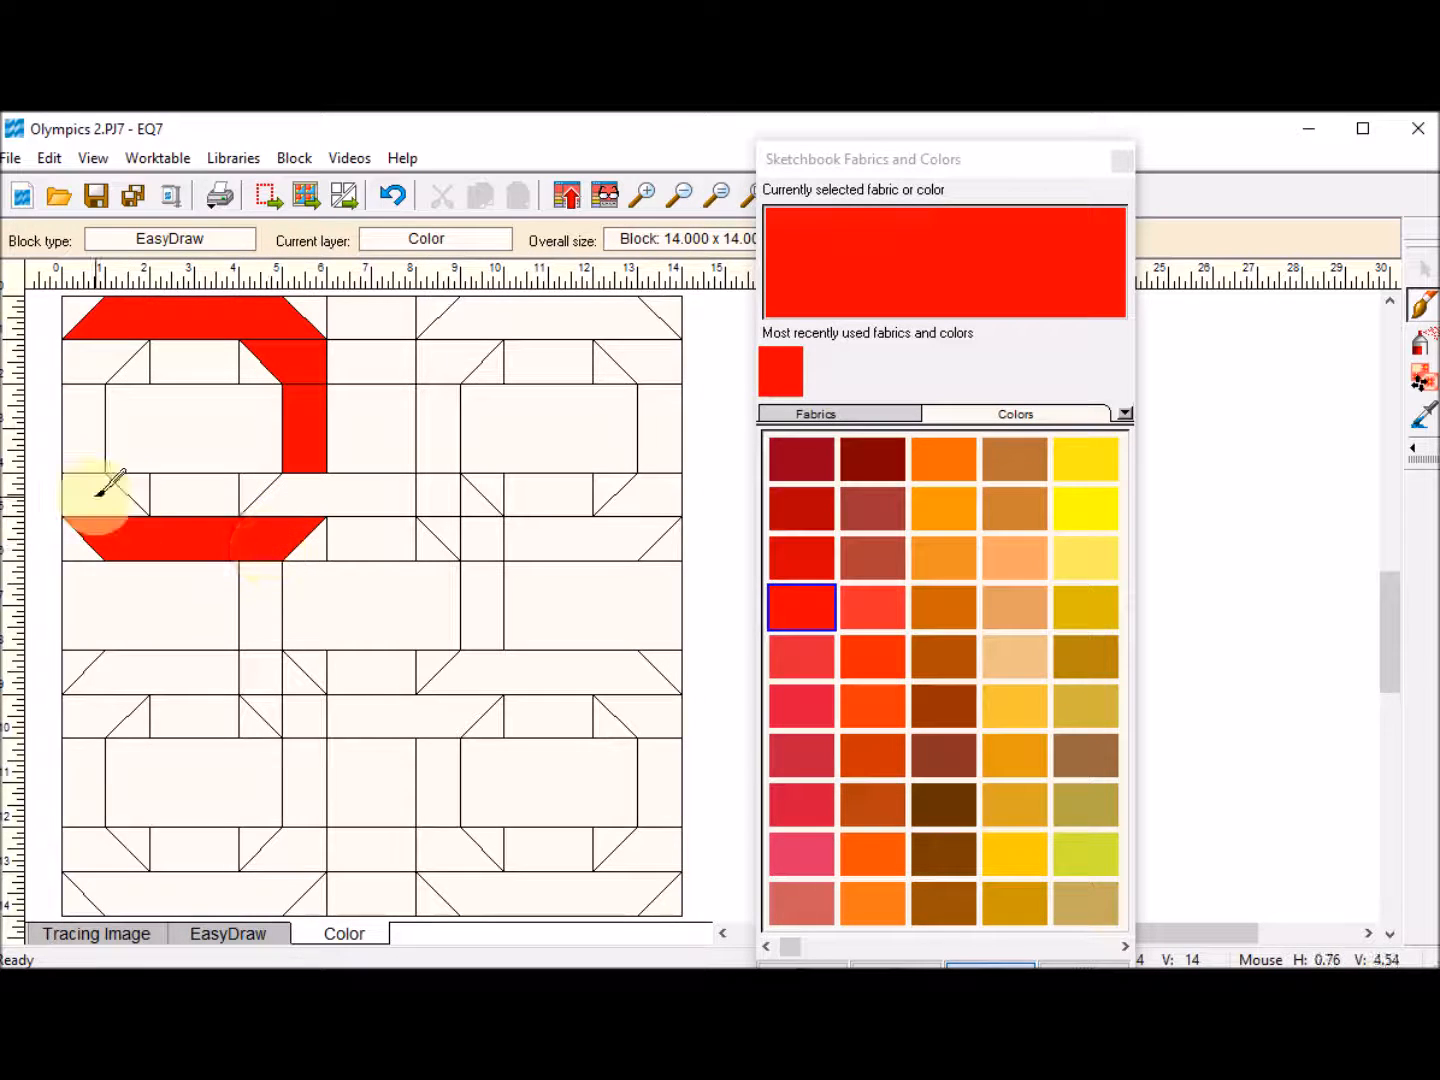
click(97, 485)
click(89, 420)
click(100, 347)
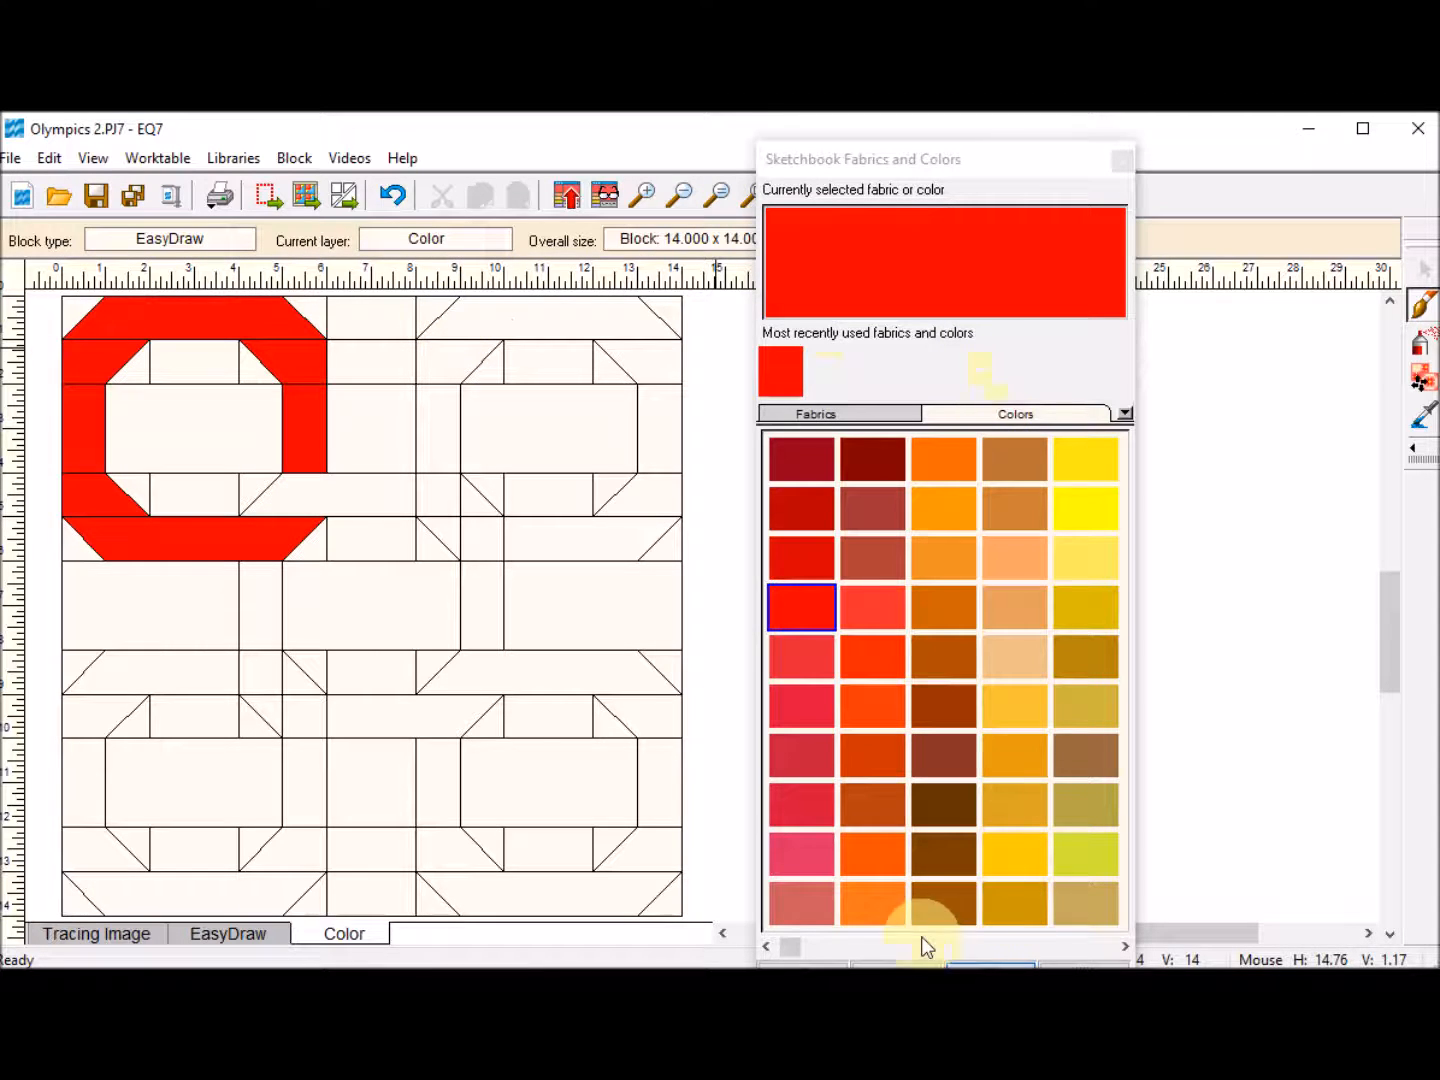
Step: Choose a medium green solid color and color every patch of the upper-right ring with it
drag(785, 944, 1000, 942)
click(1038, 763)
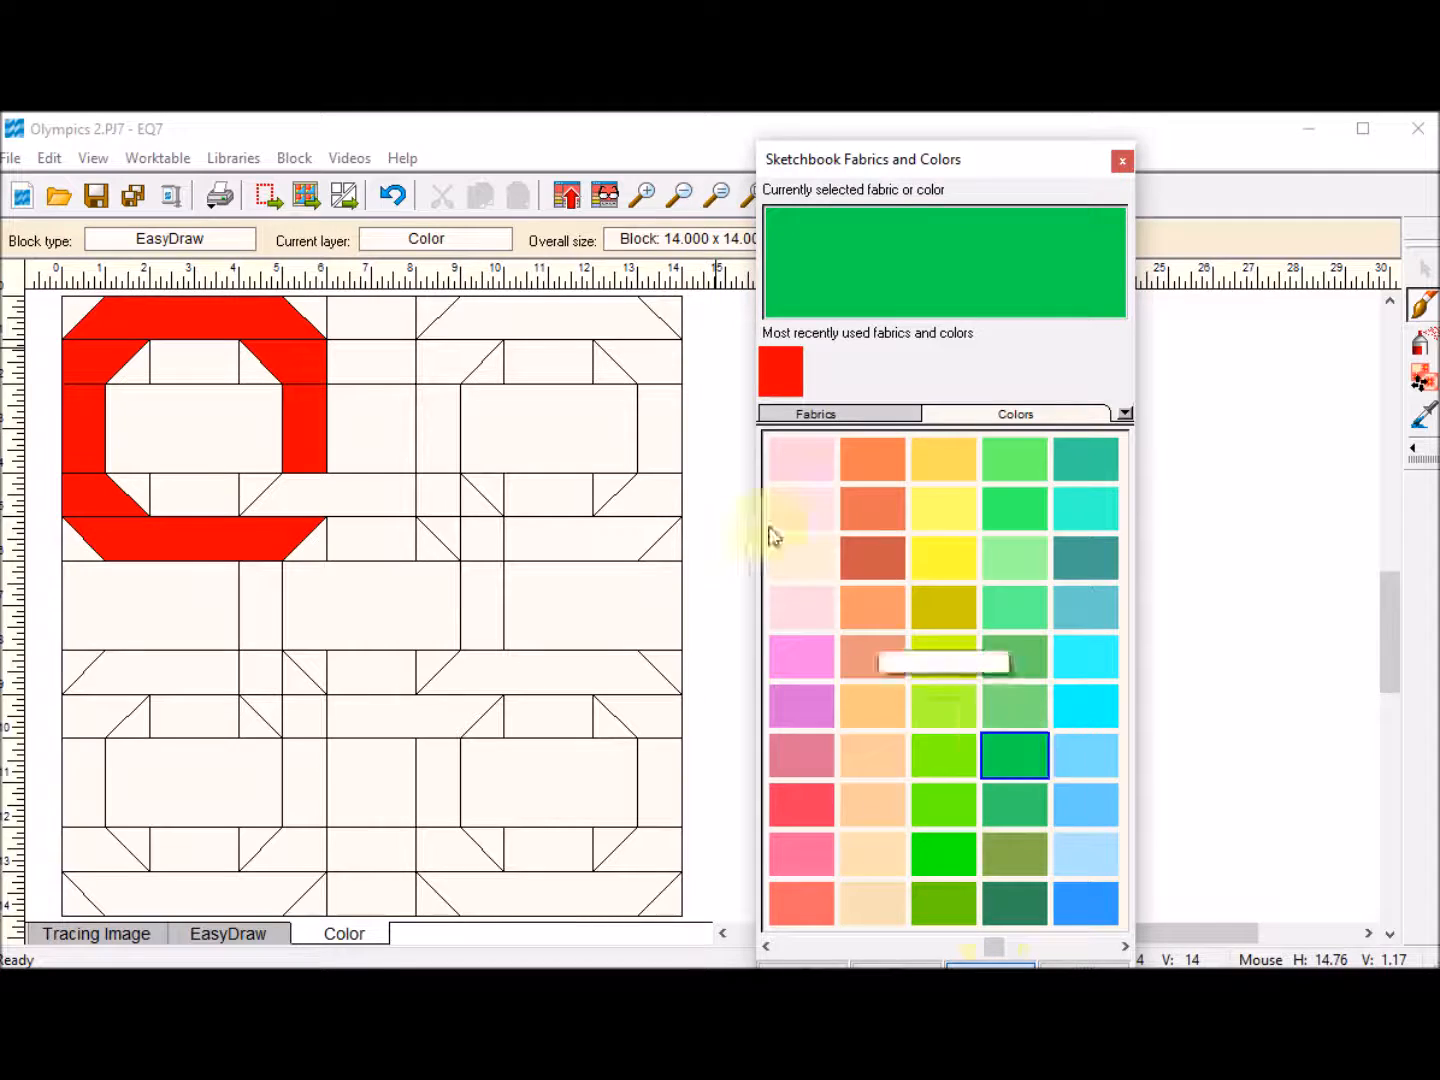
click(620, 318)
click(655, 365)
click(659, 415)
click(645, 492)
click(599, 532)
click(437, 412)
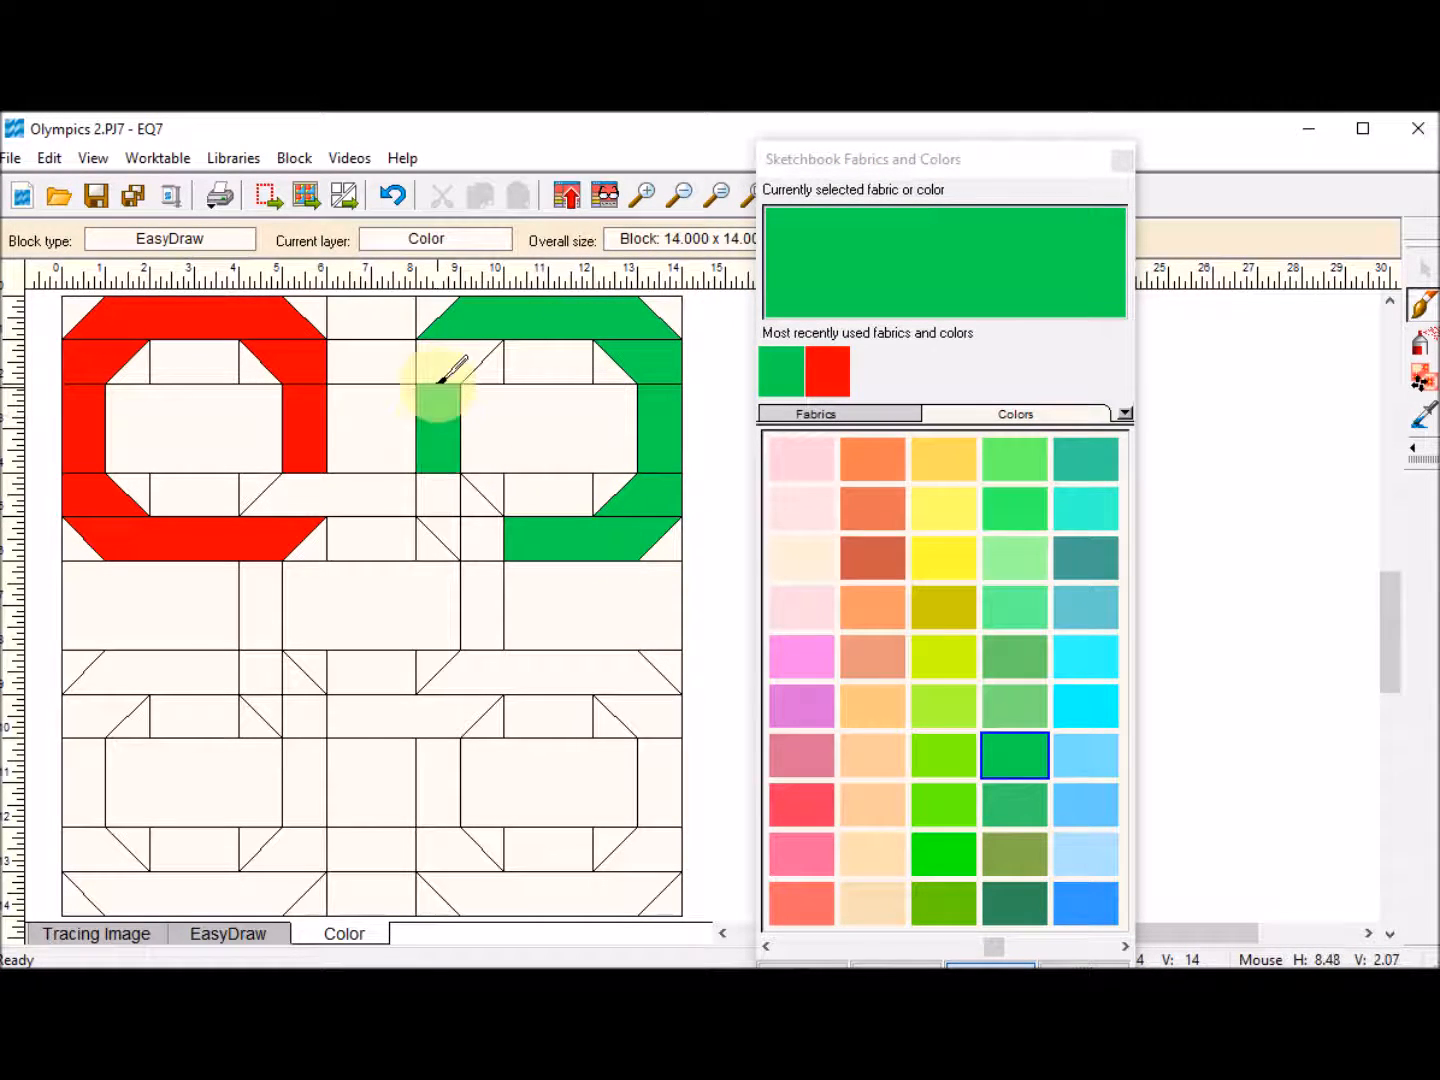
click(445, 355)
click(458, 490)
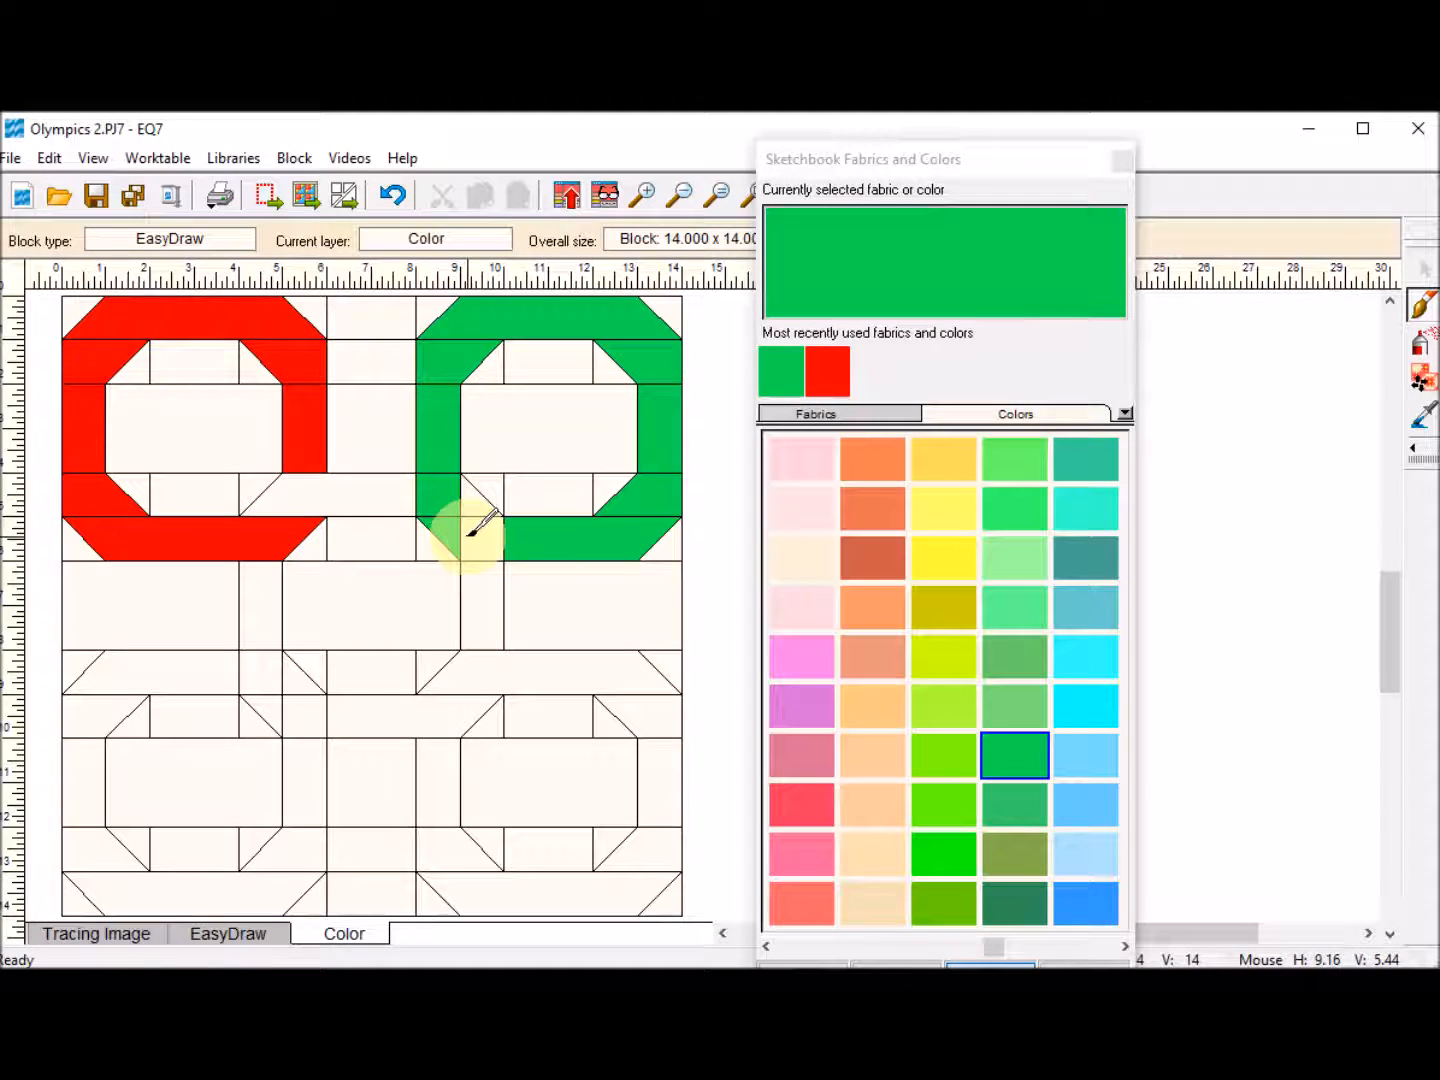
Step: Choose solid black and color every patch of the center interlocking ring with it
click(997, 946)
drag(997, 946, 923, 948)
click(800, 559)
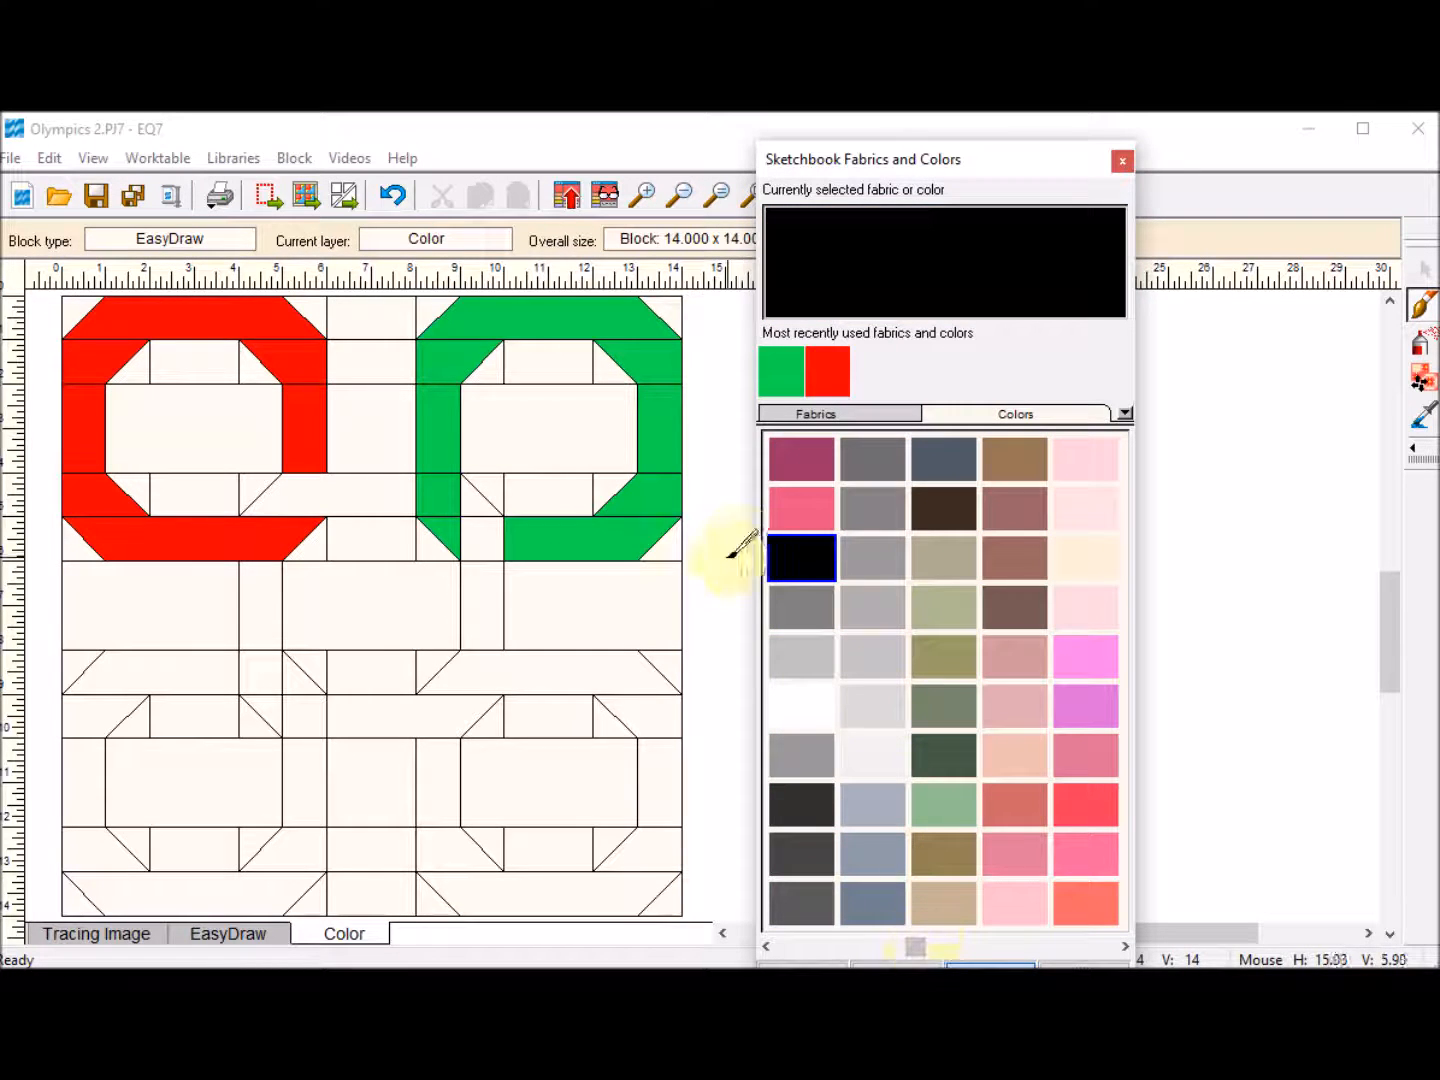
click(476, 493)
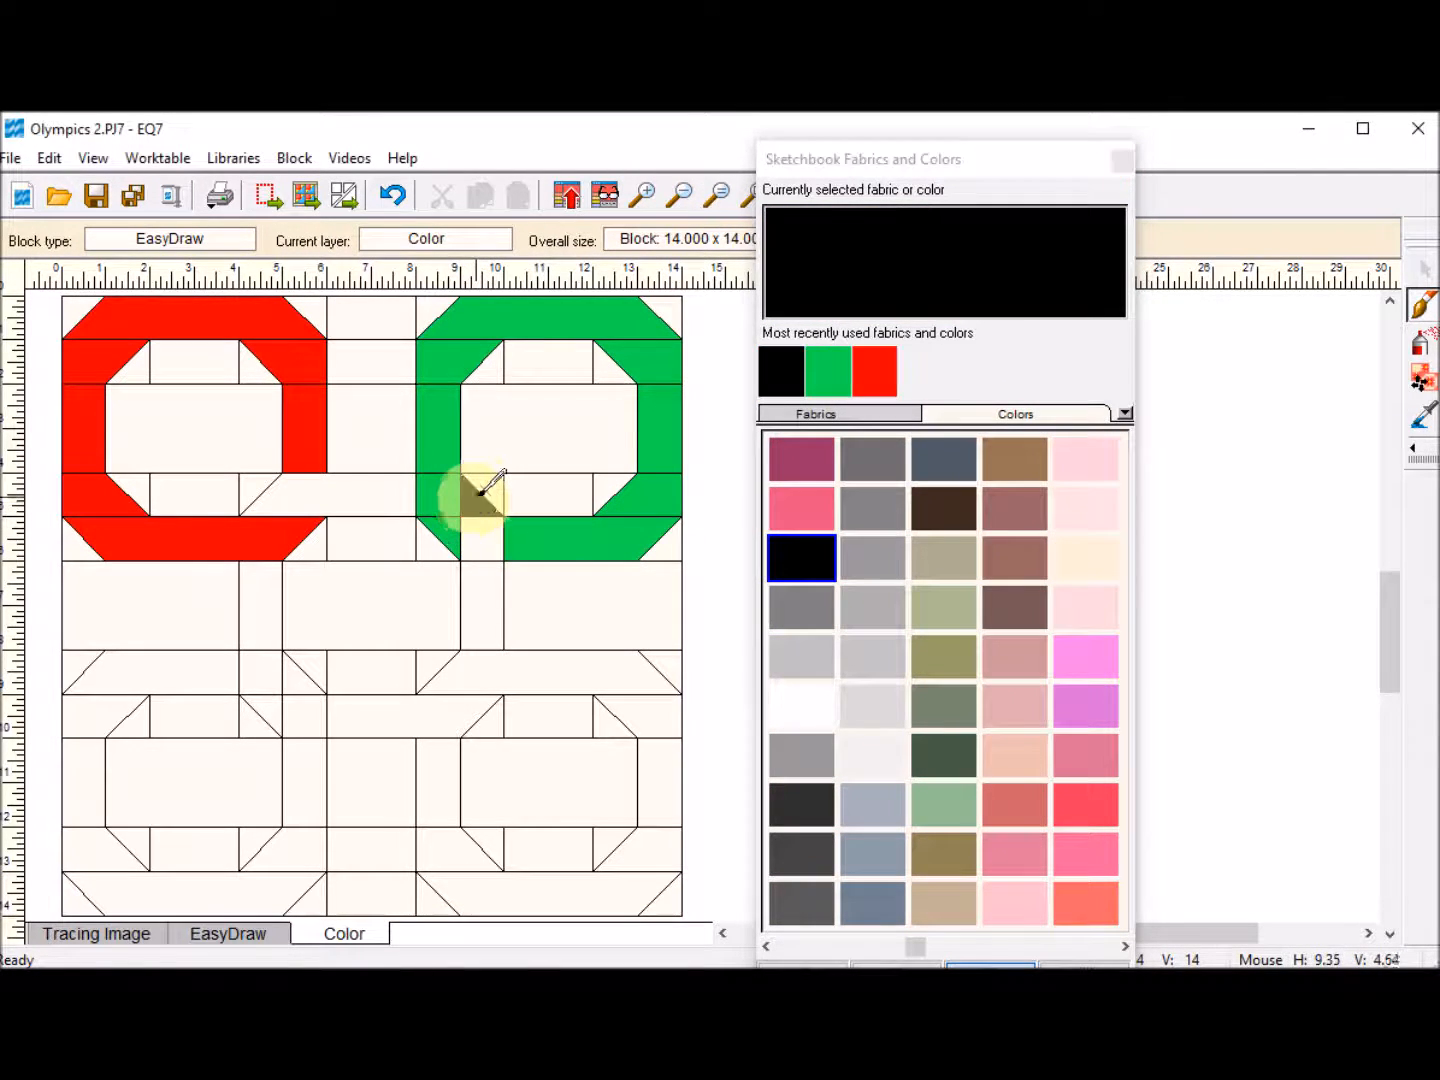
click(495, 605)
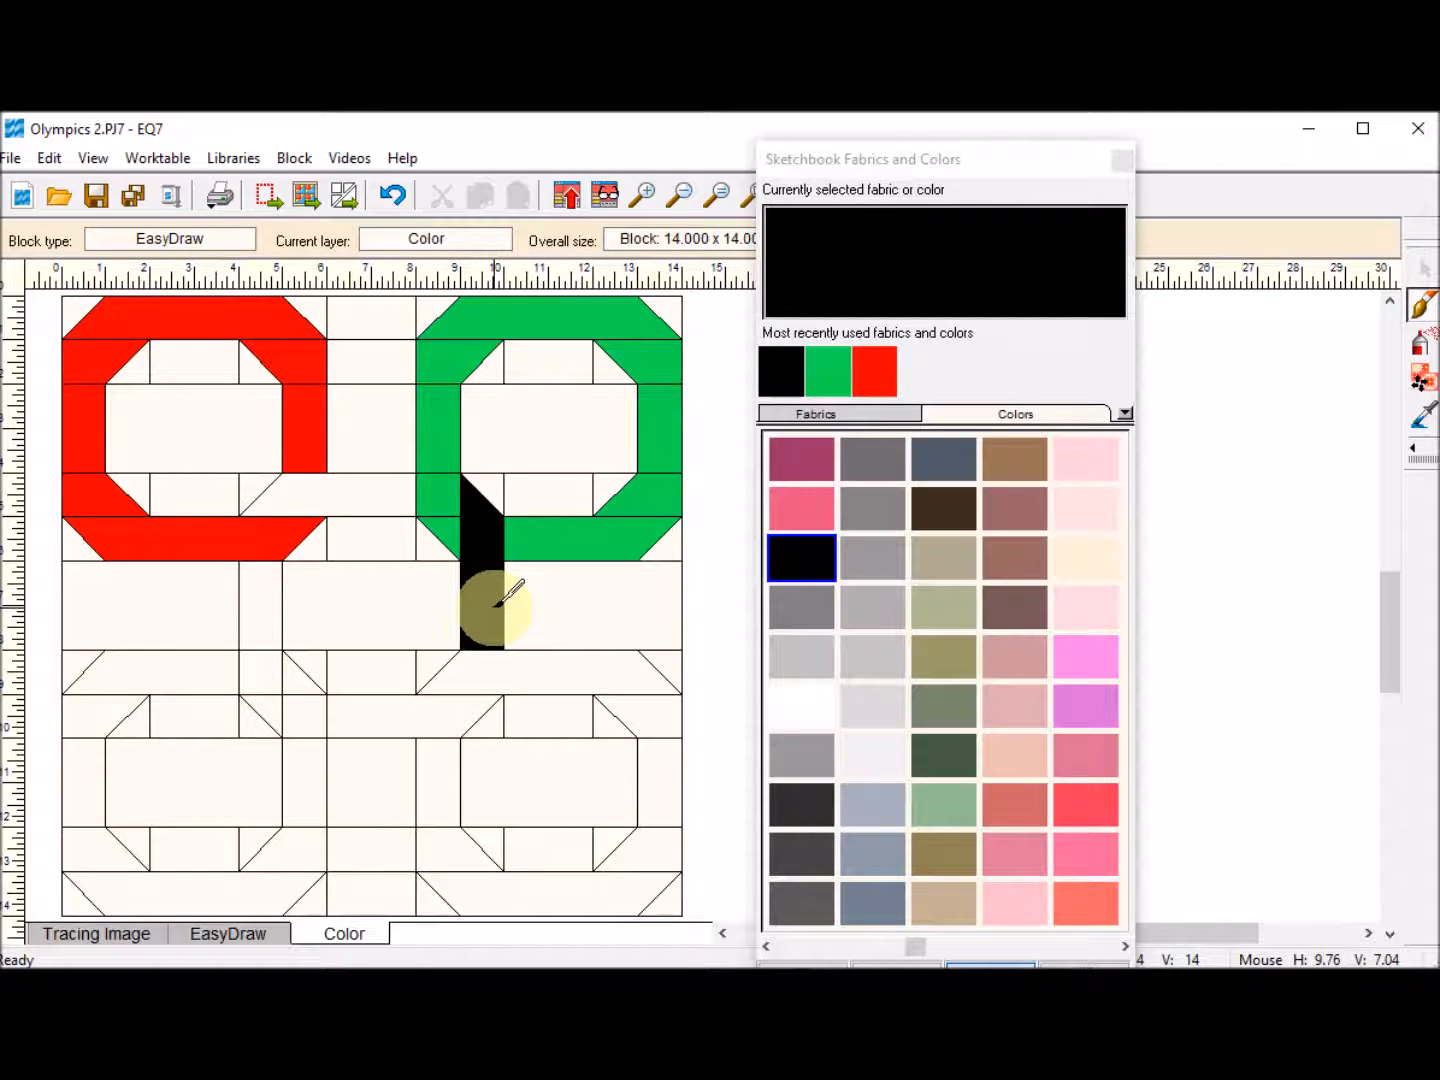
click(465, 705)
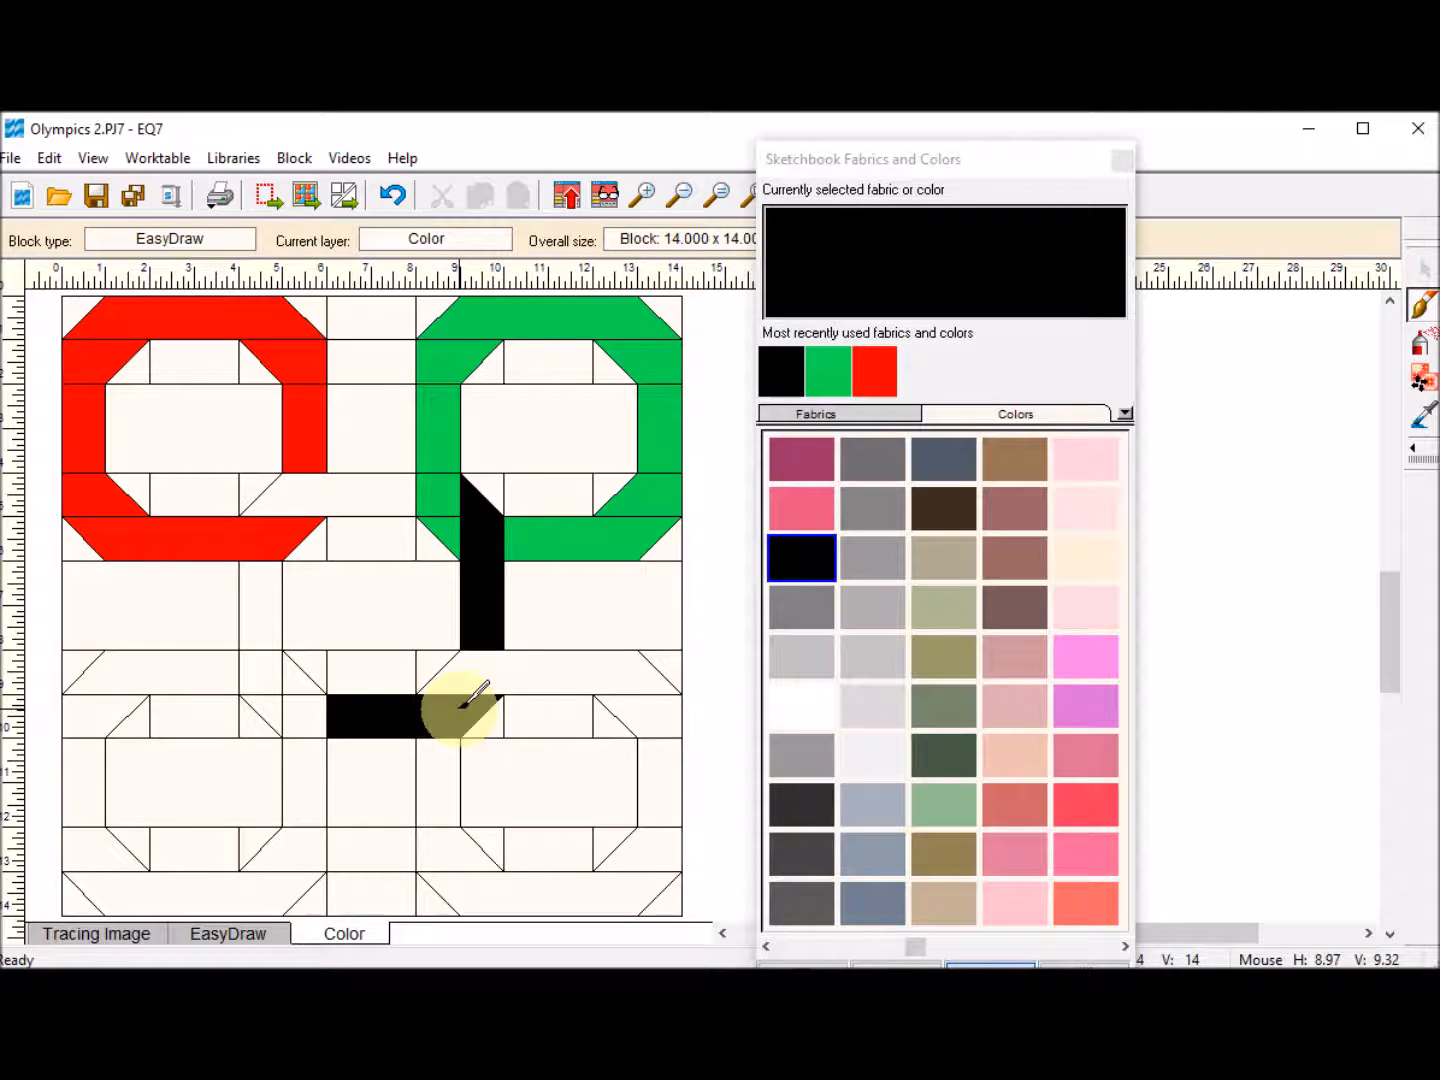
click(267, 702)
click(268, 665)
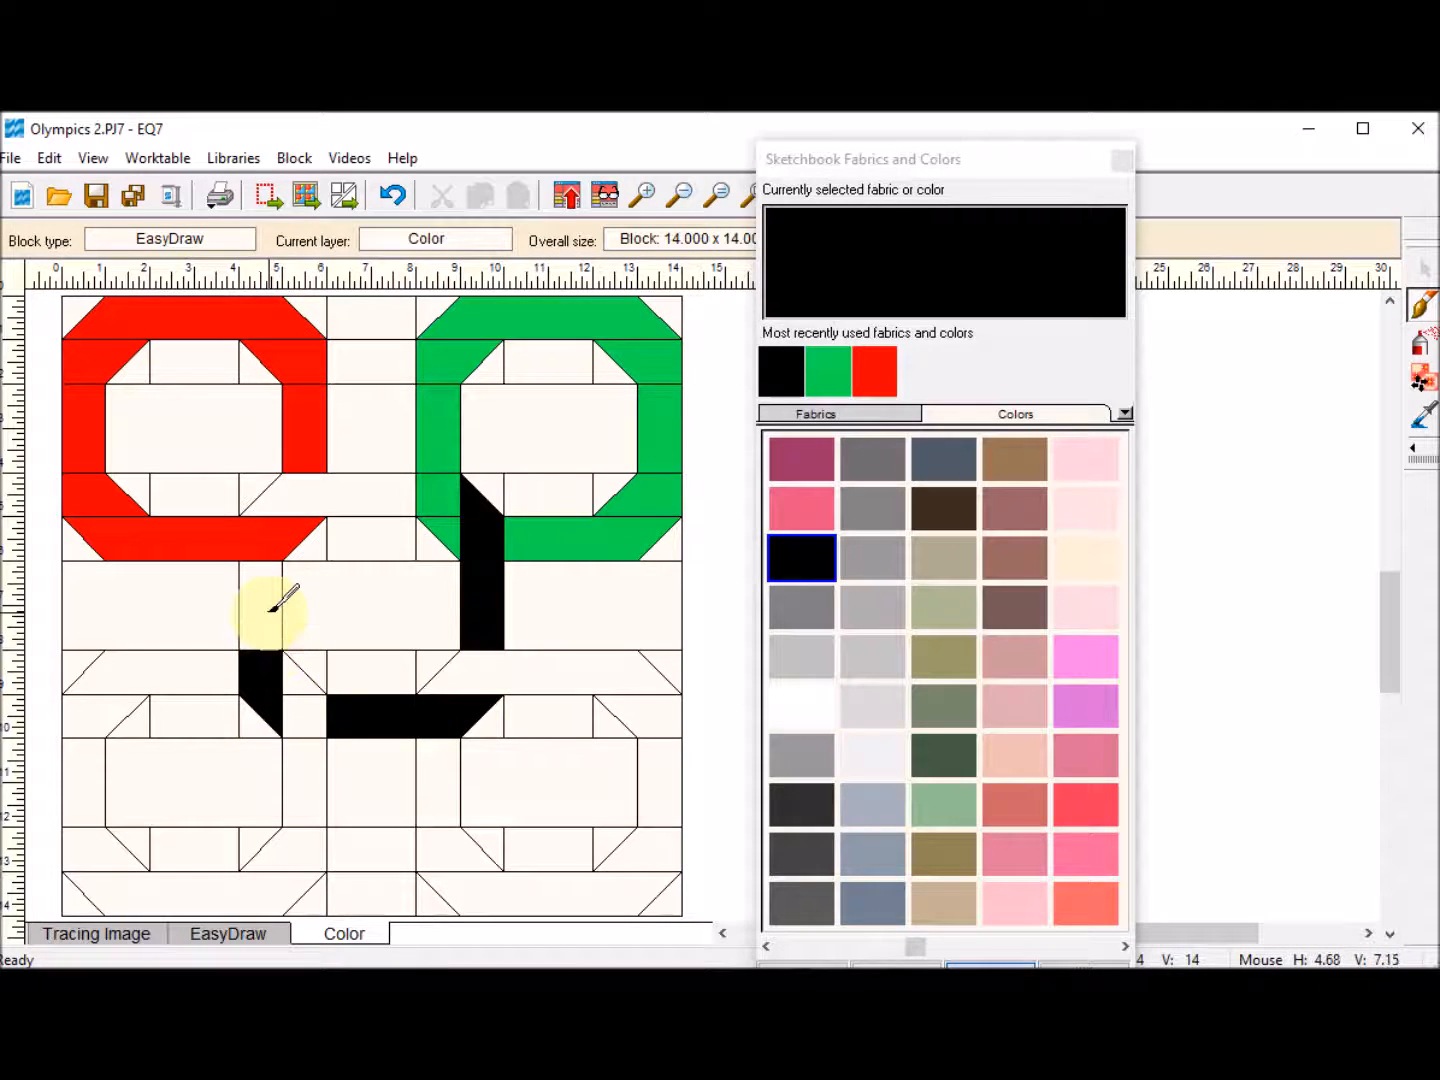
click(270, 599)
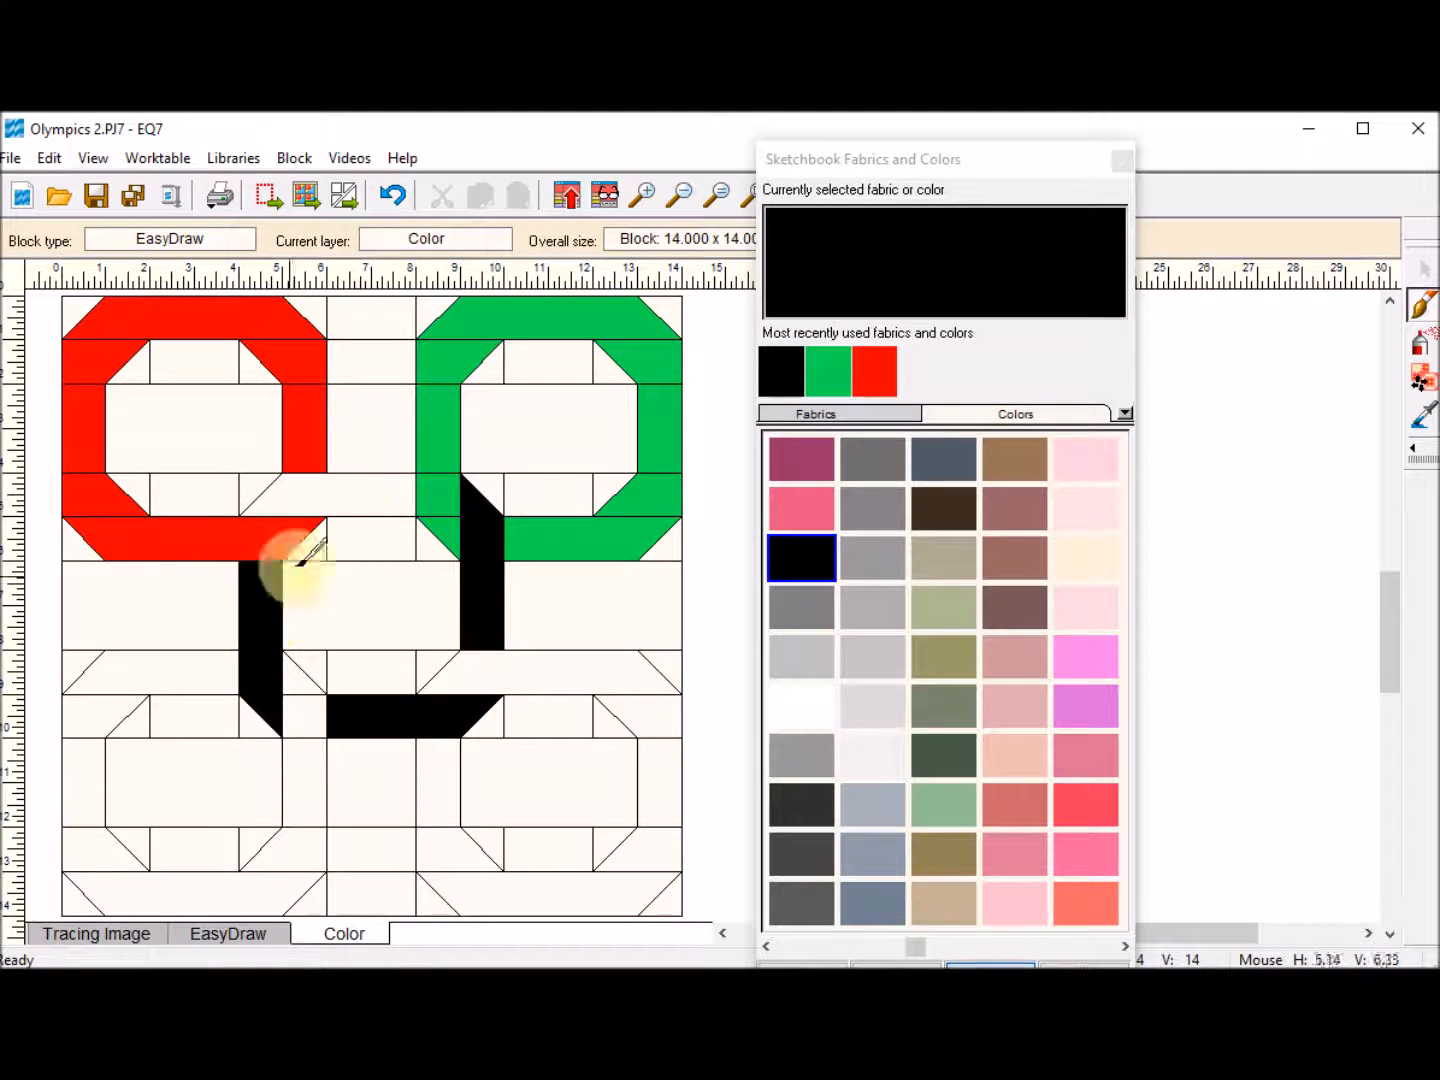
click(350, 491)
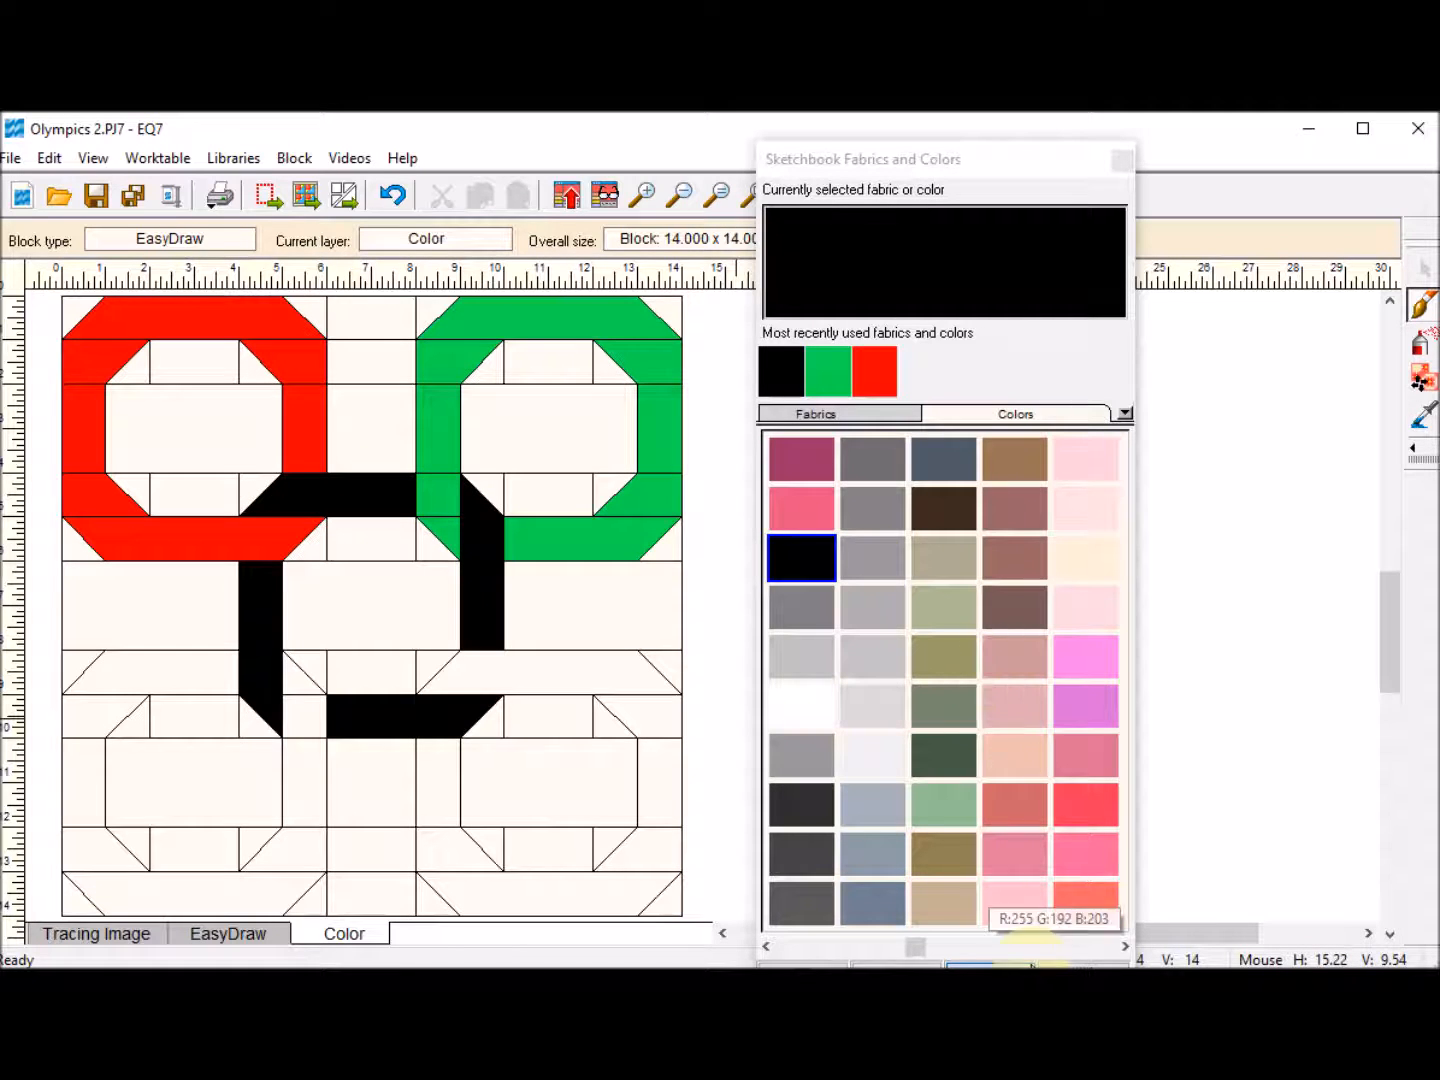
Step: Choose a medium blue solid color and color every patch of the lower-right ring with it
drag(913, 949, 1039, 948)
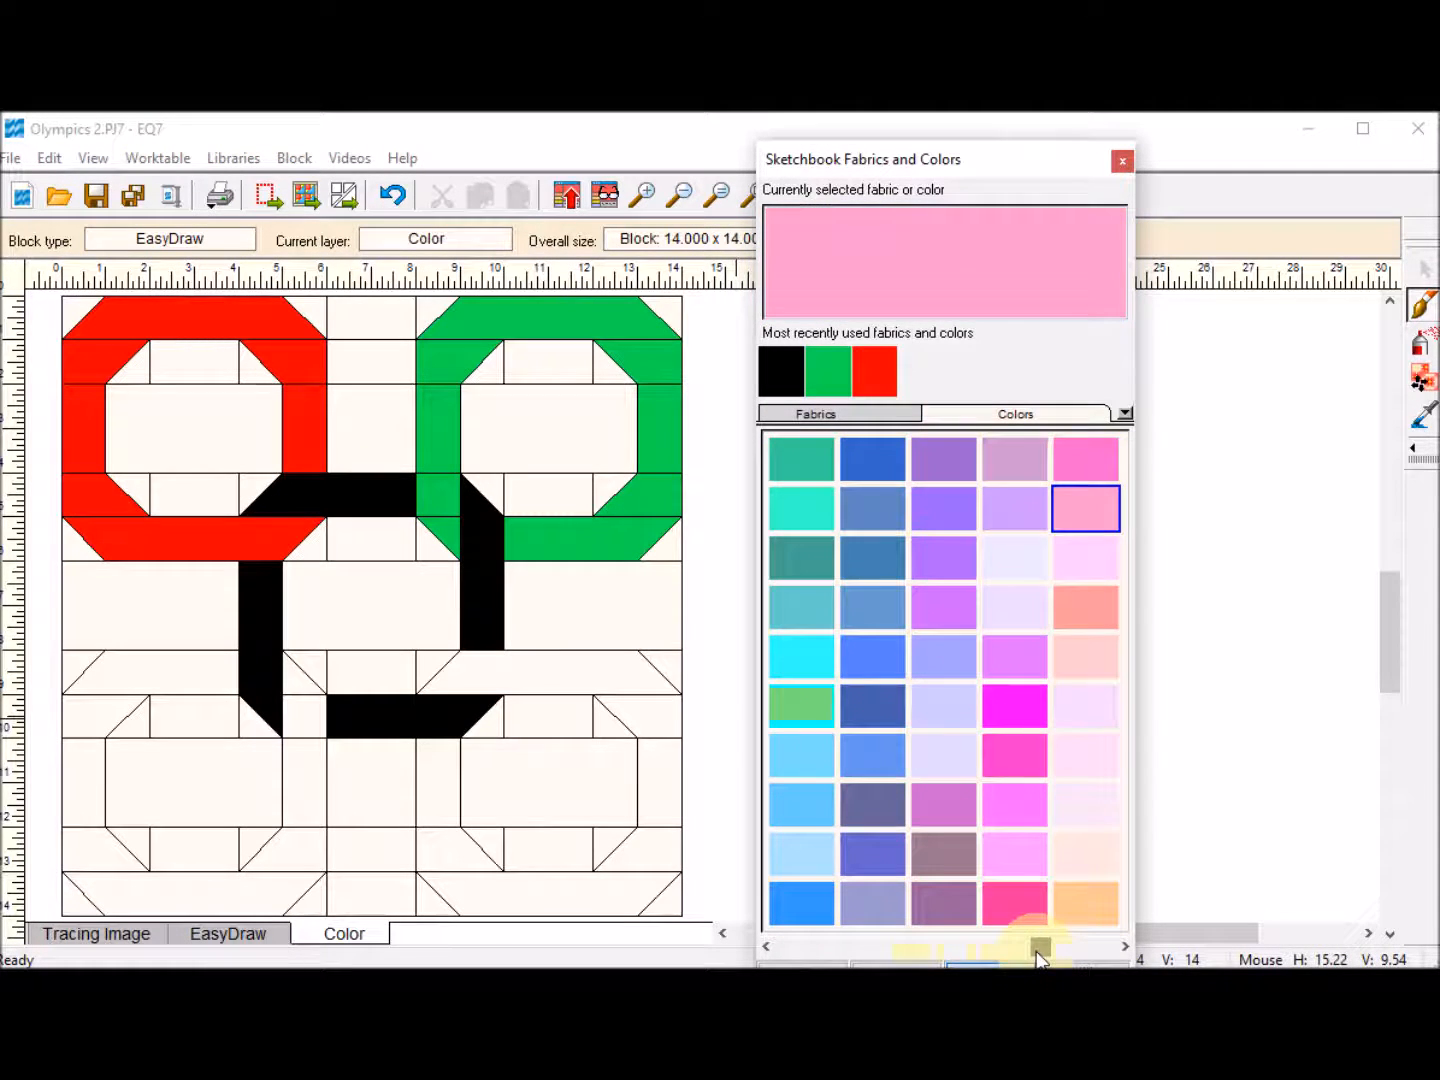
click(872, 656)
click(638, 668)
click(648, 716)
click(644, 778)
click(638, 851)
click(599, 886)
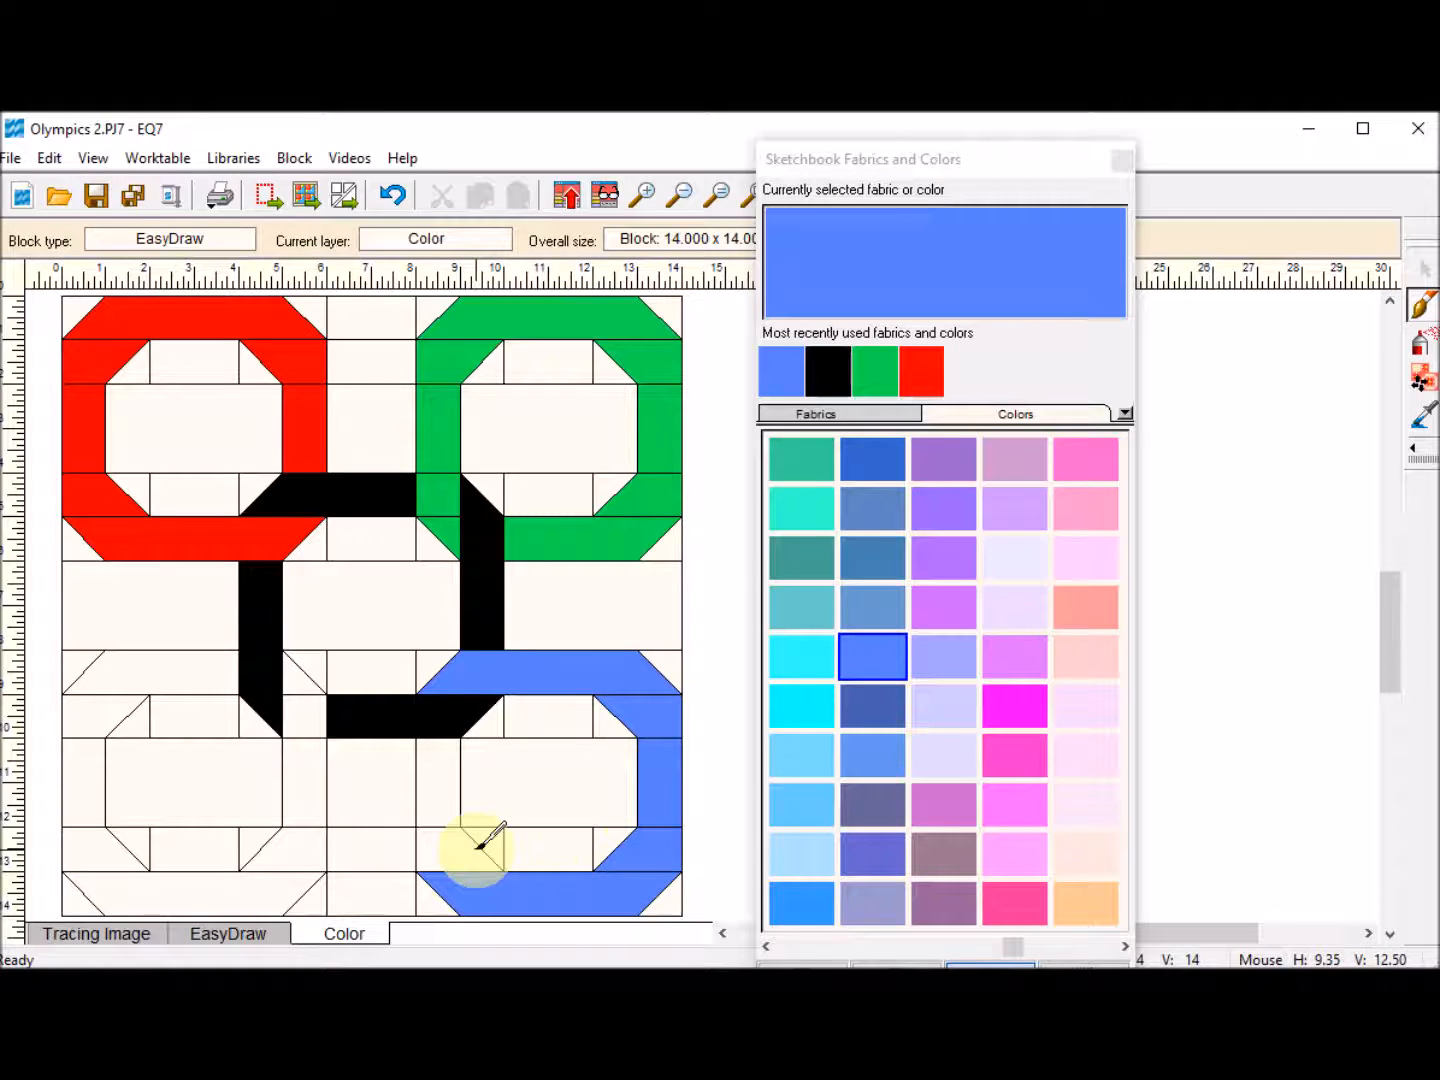
click(460, 855)
click(440, 773)
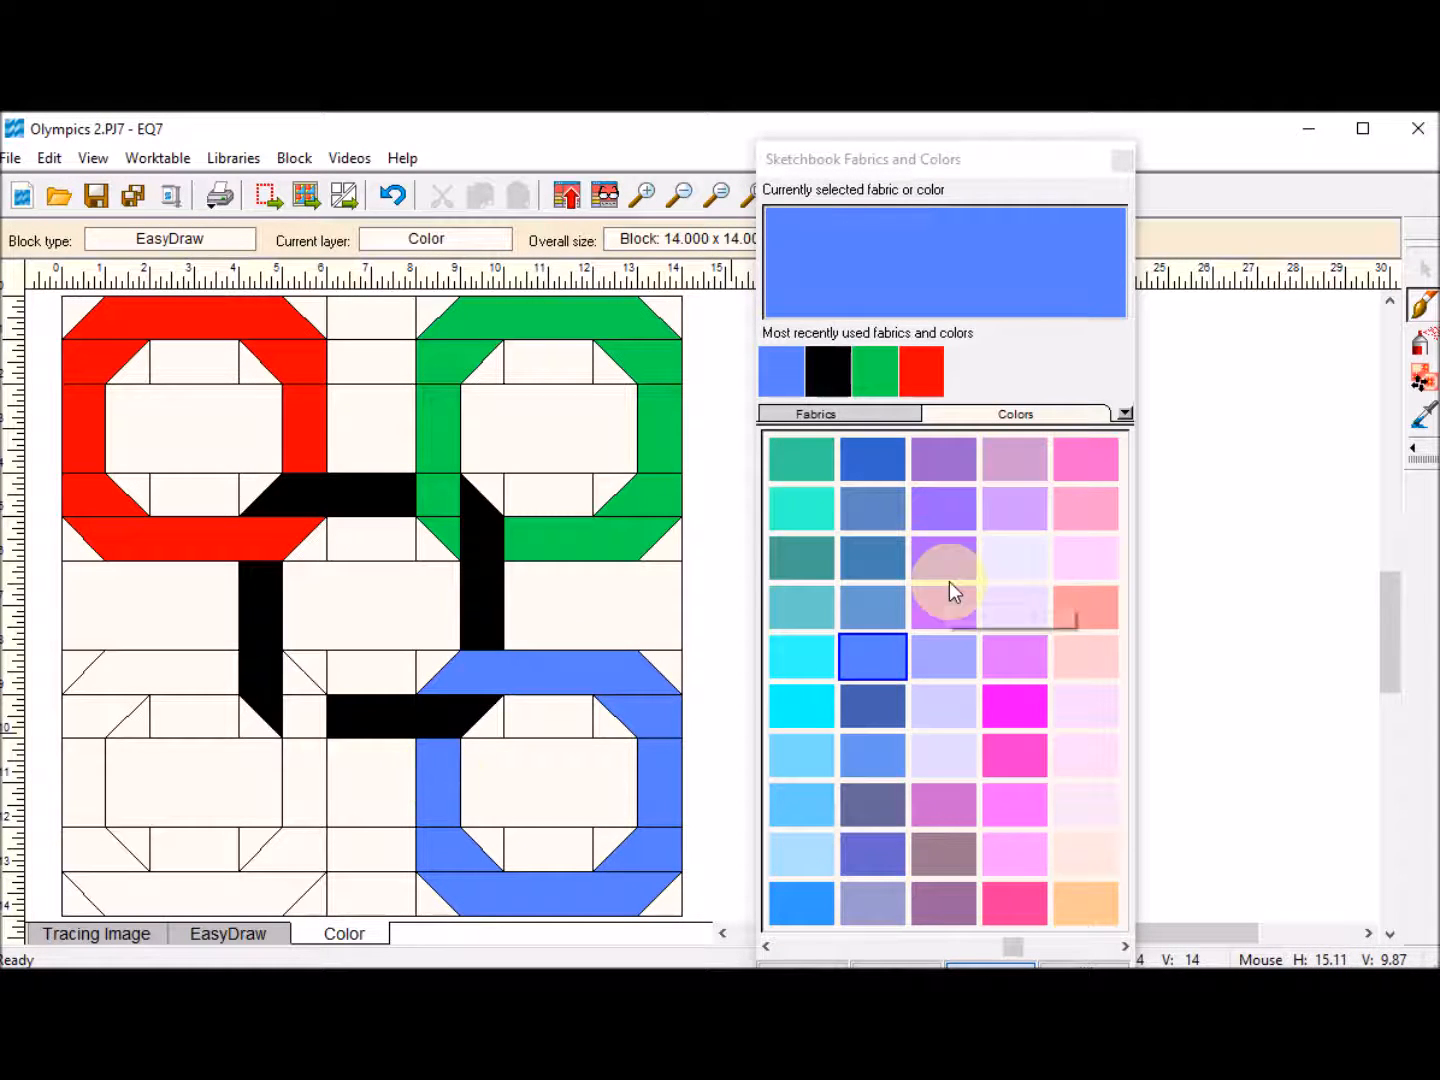
Step: Choose a light yellow solid color and color every patch of the lower-left ring with it
drag(1039, 940, 1084, 955)
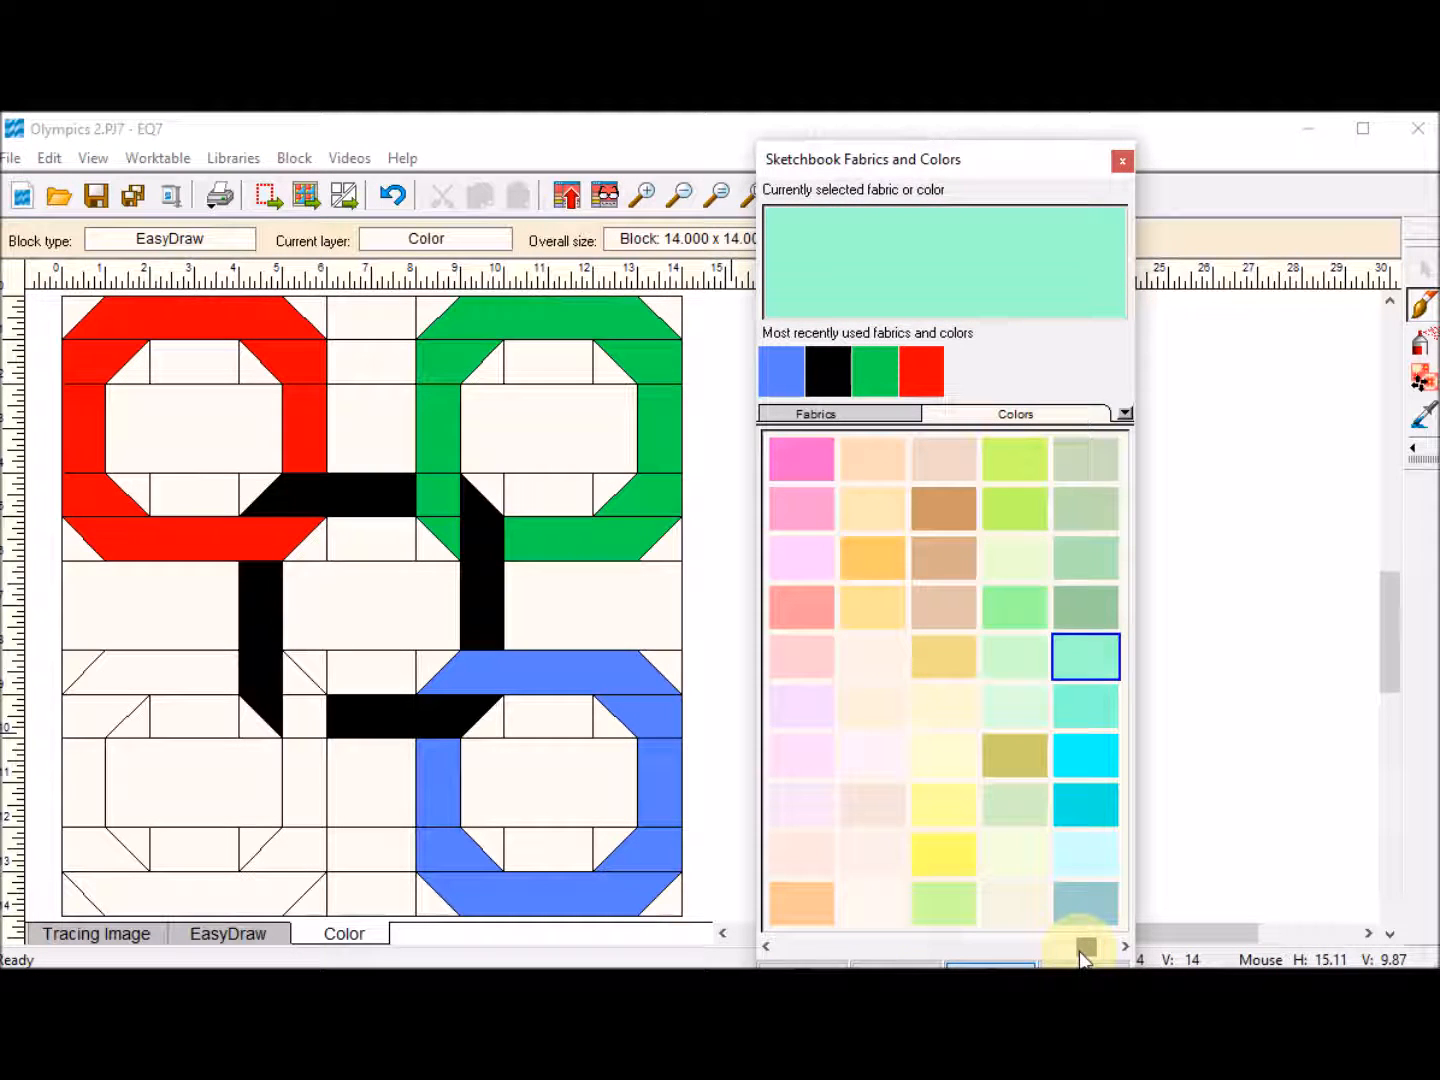
click(943, 864)
click(200, 670)
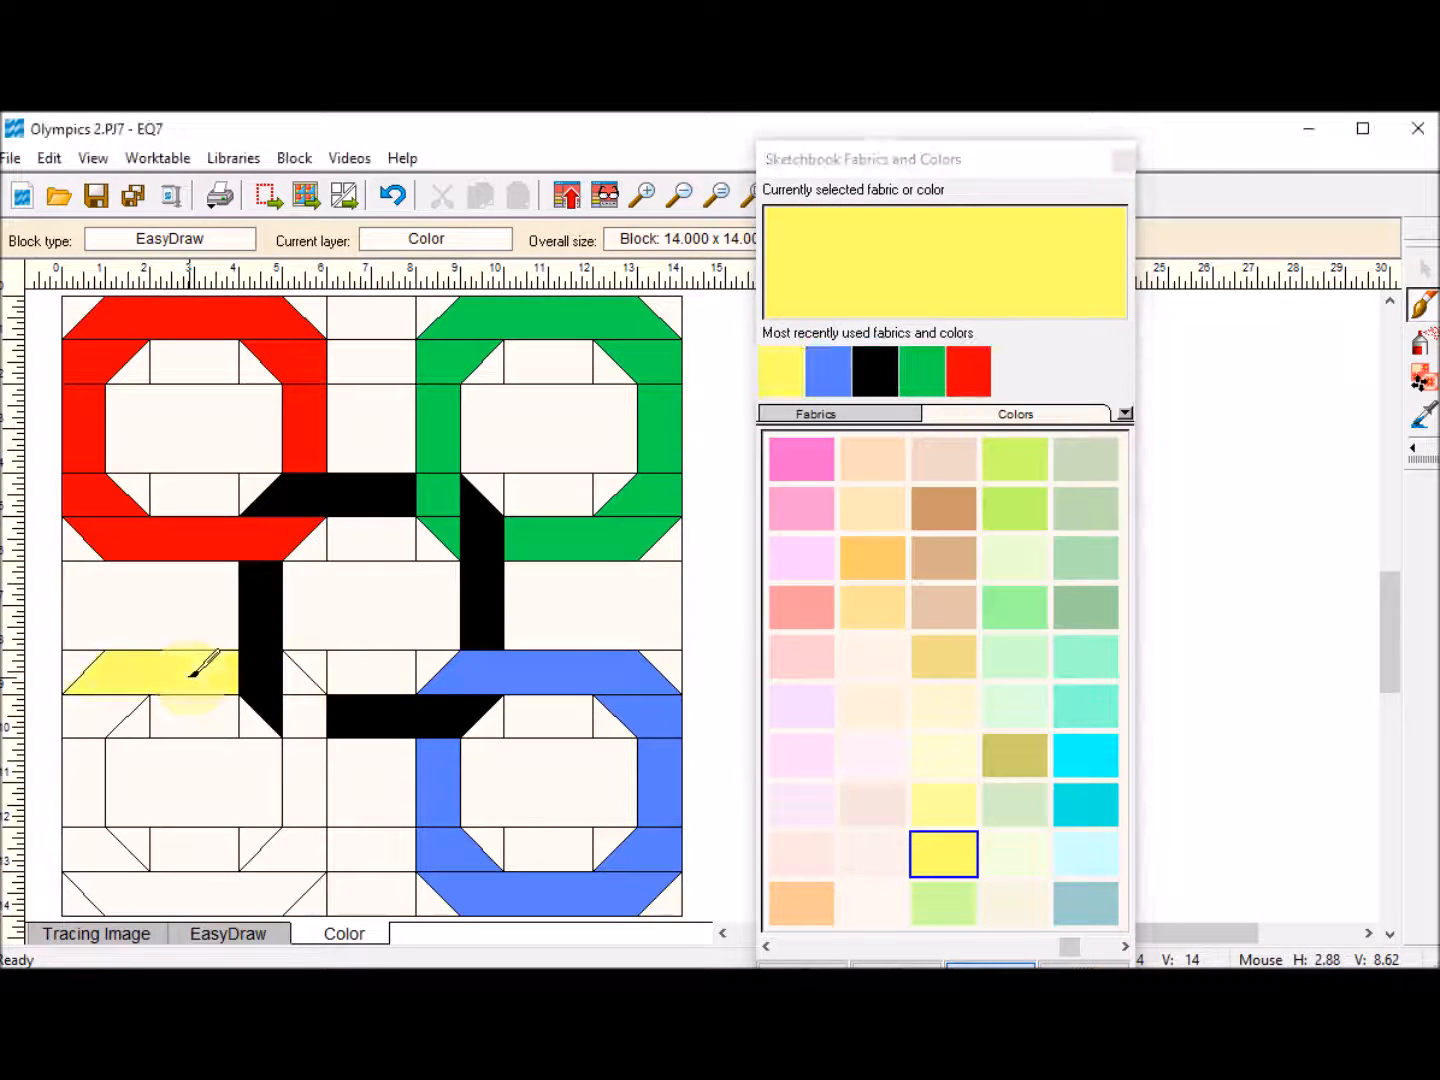
click(298, 677)
click(311, 722)
click(311, 772)
click(295, 845)
click(265, 900)
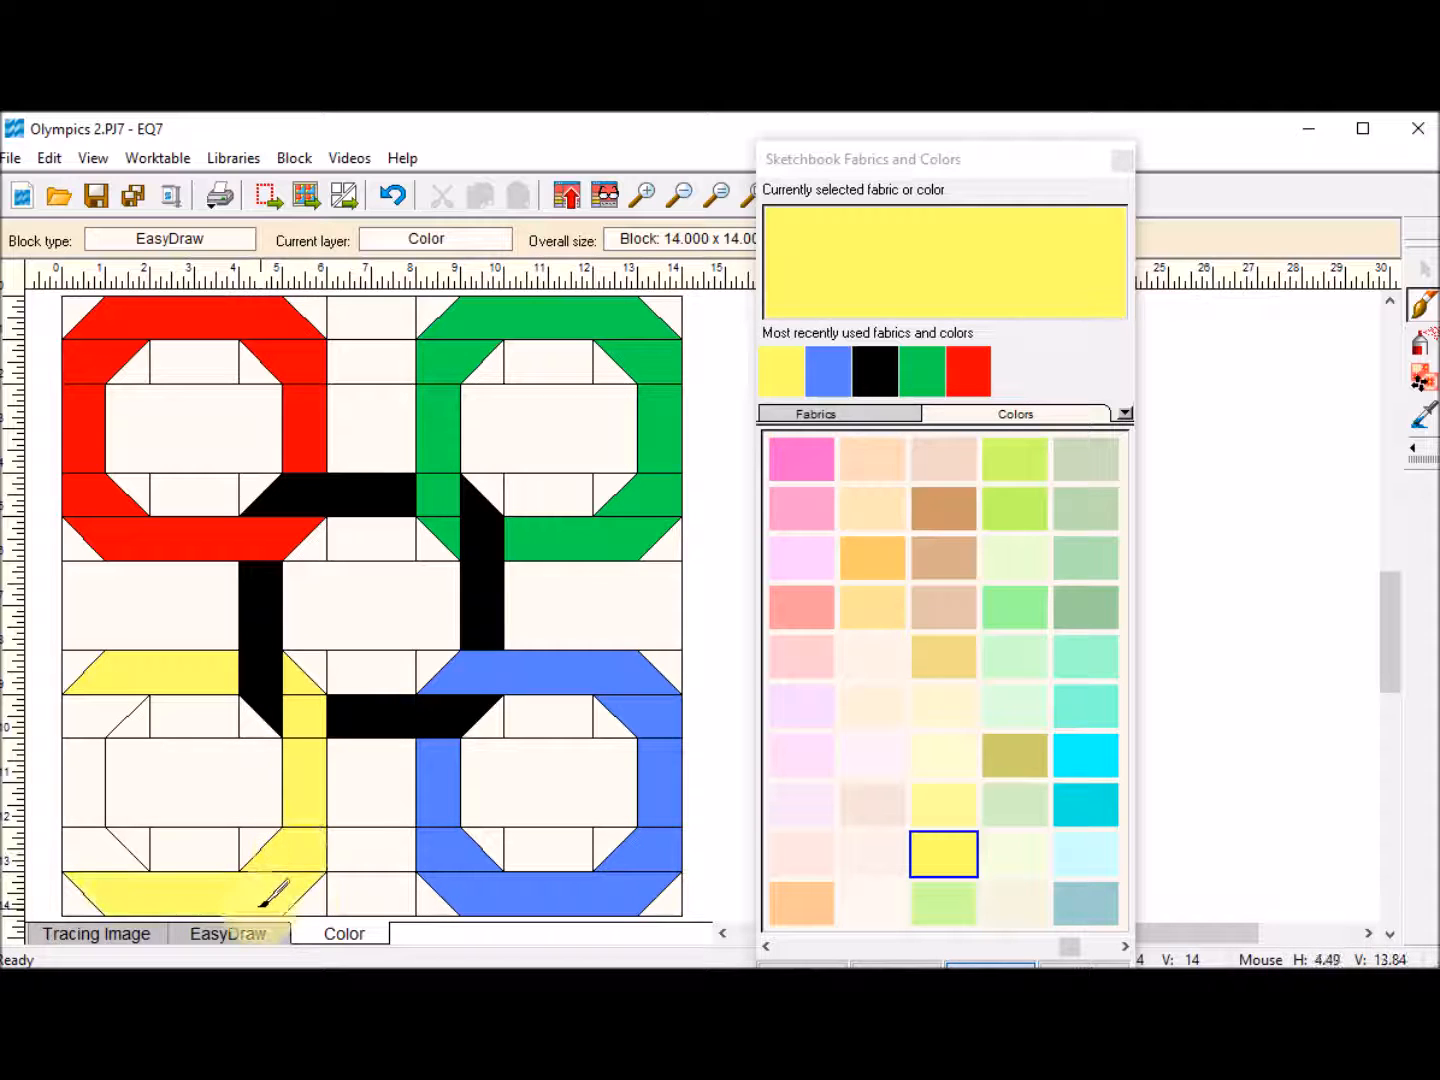
click(95, 849)
click(83, 780)
click(90, 710)
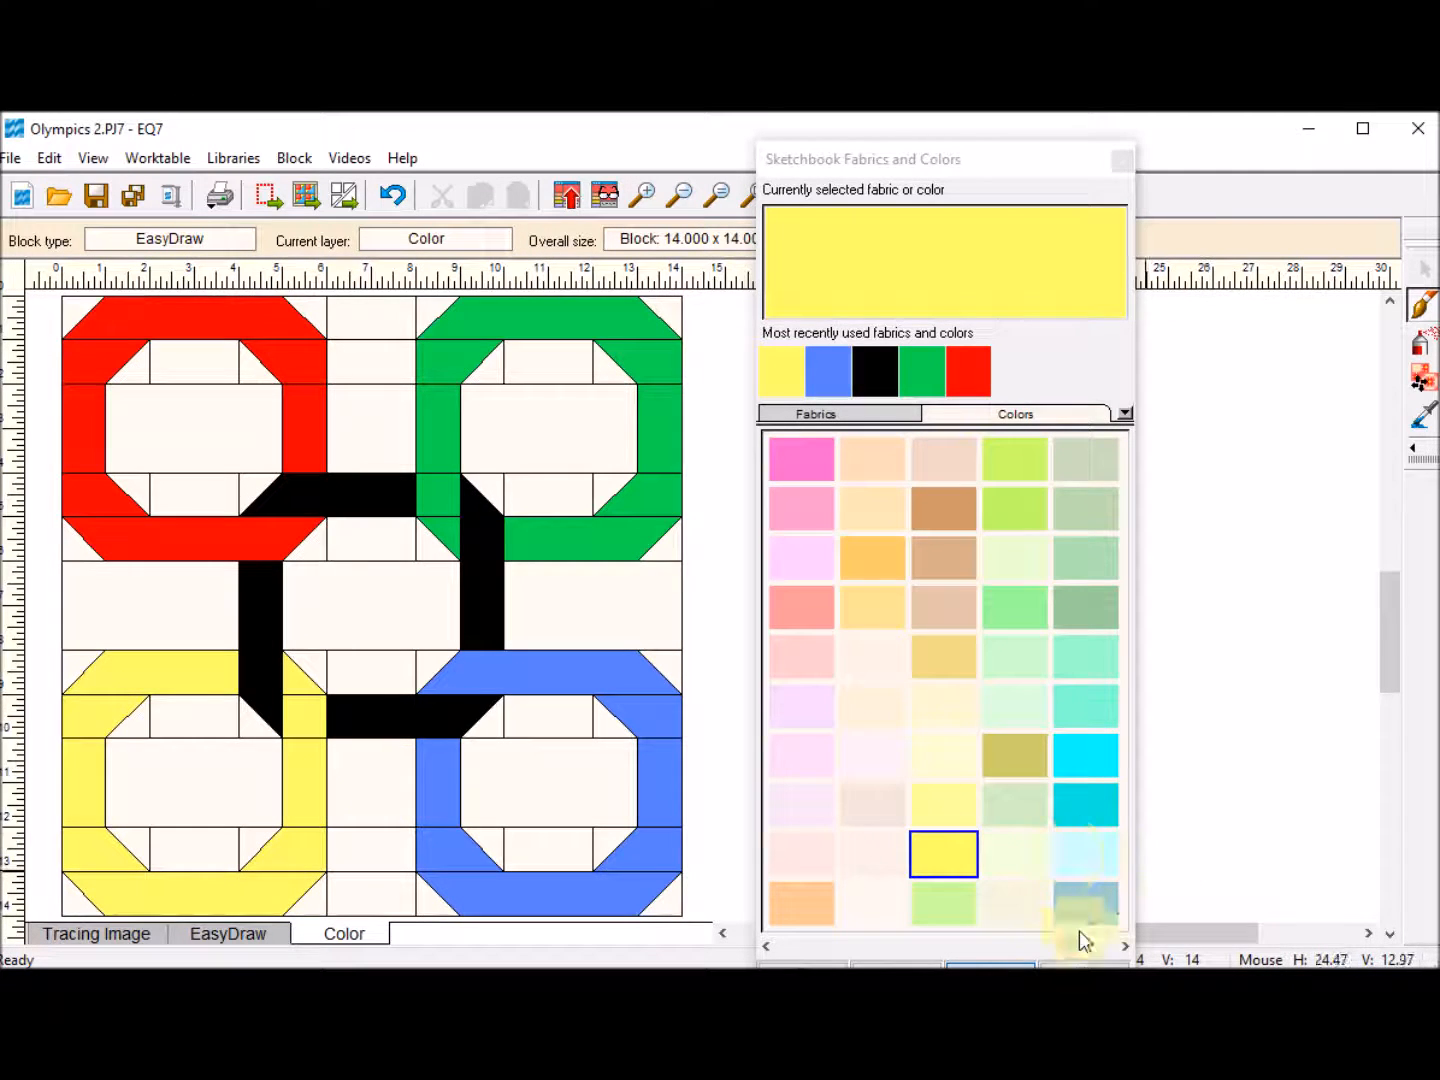
Step: Choose solid white and recolor all the cream background patches at once with the Spraycan tool
click(1054, 947)
drag(1059, 947, 909, 935)
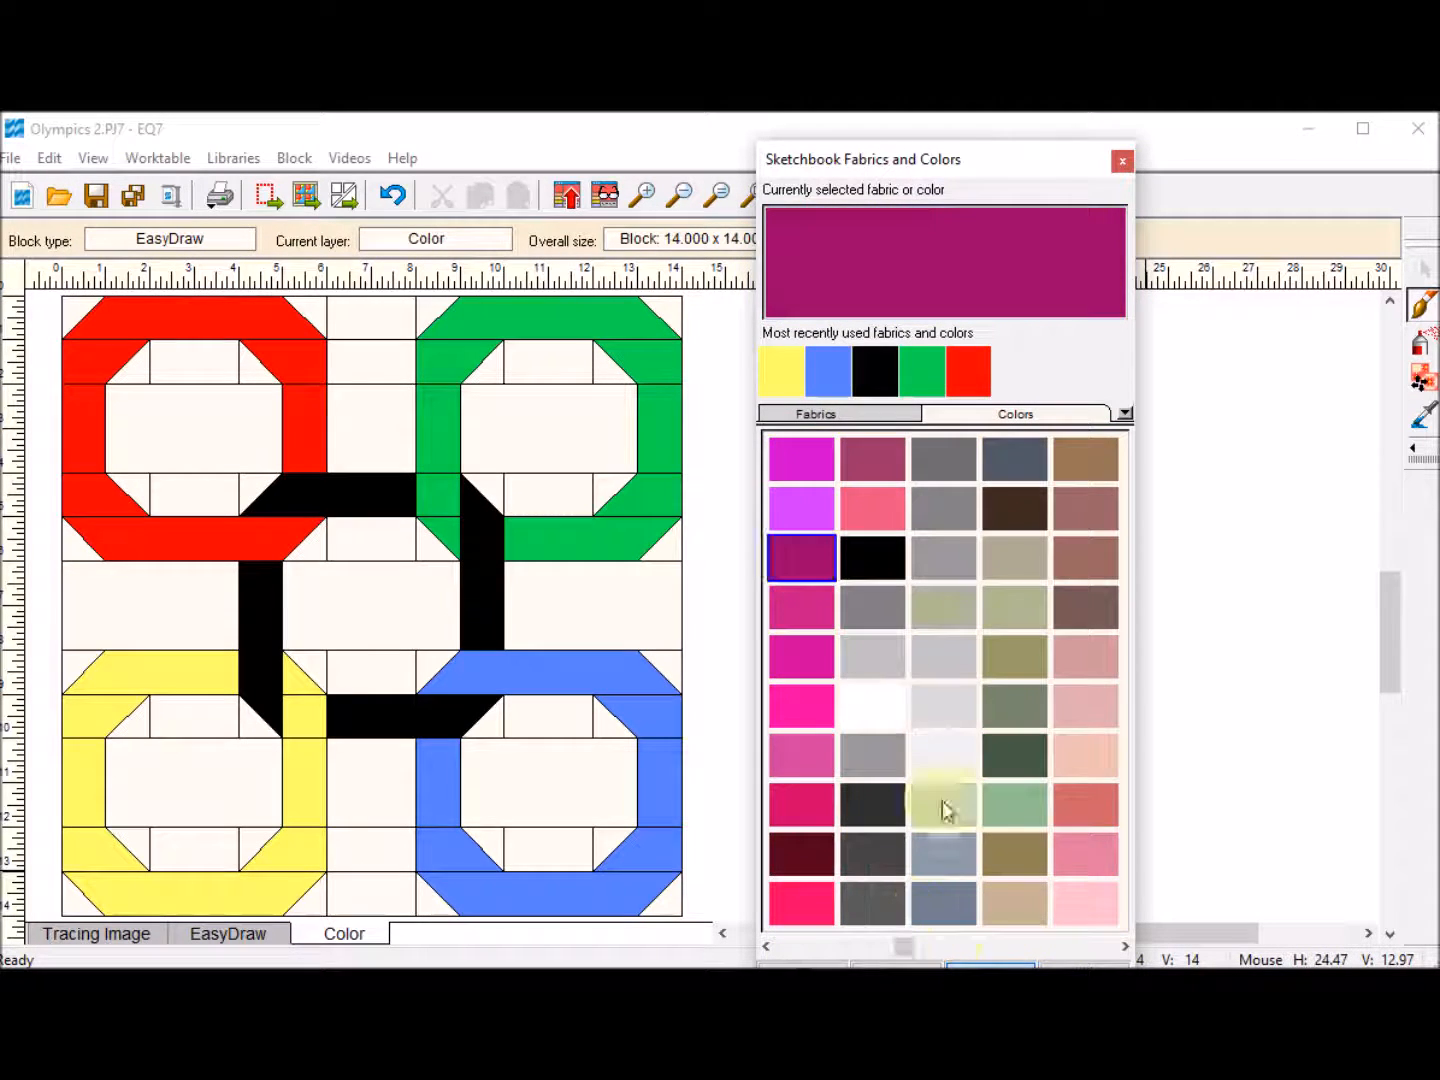
click(880, 708)
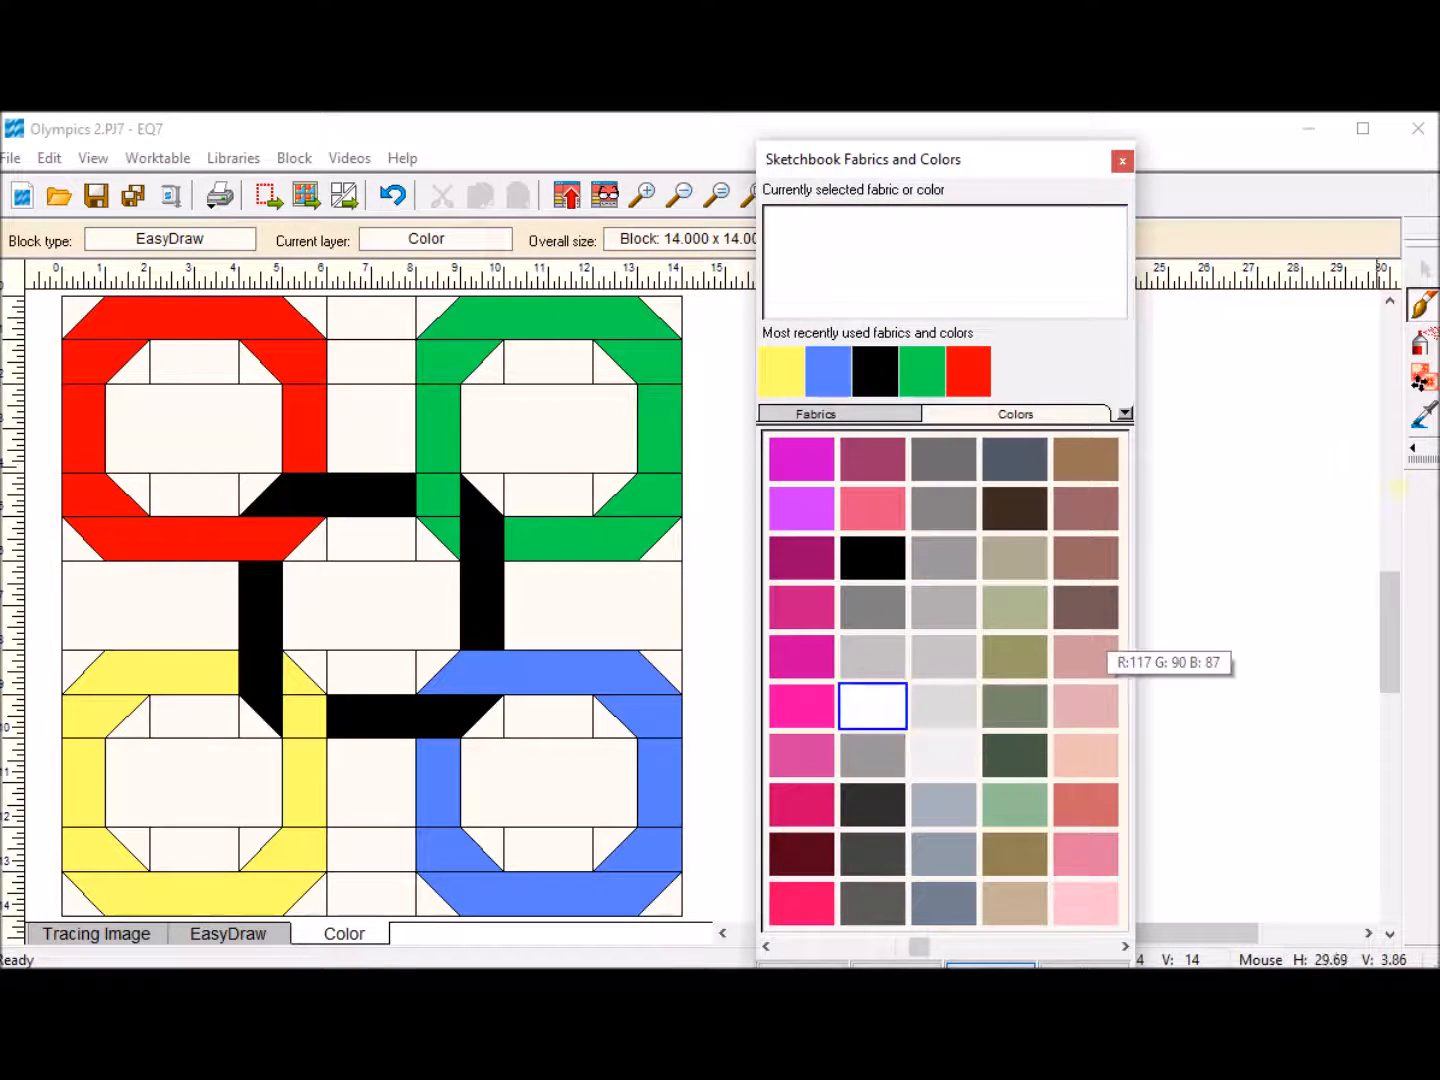
click(1425, 347)
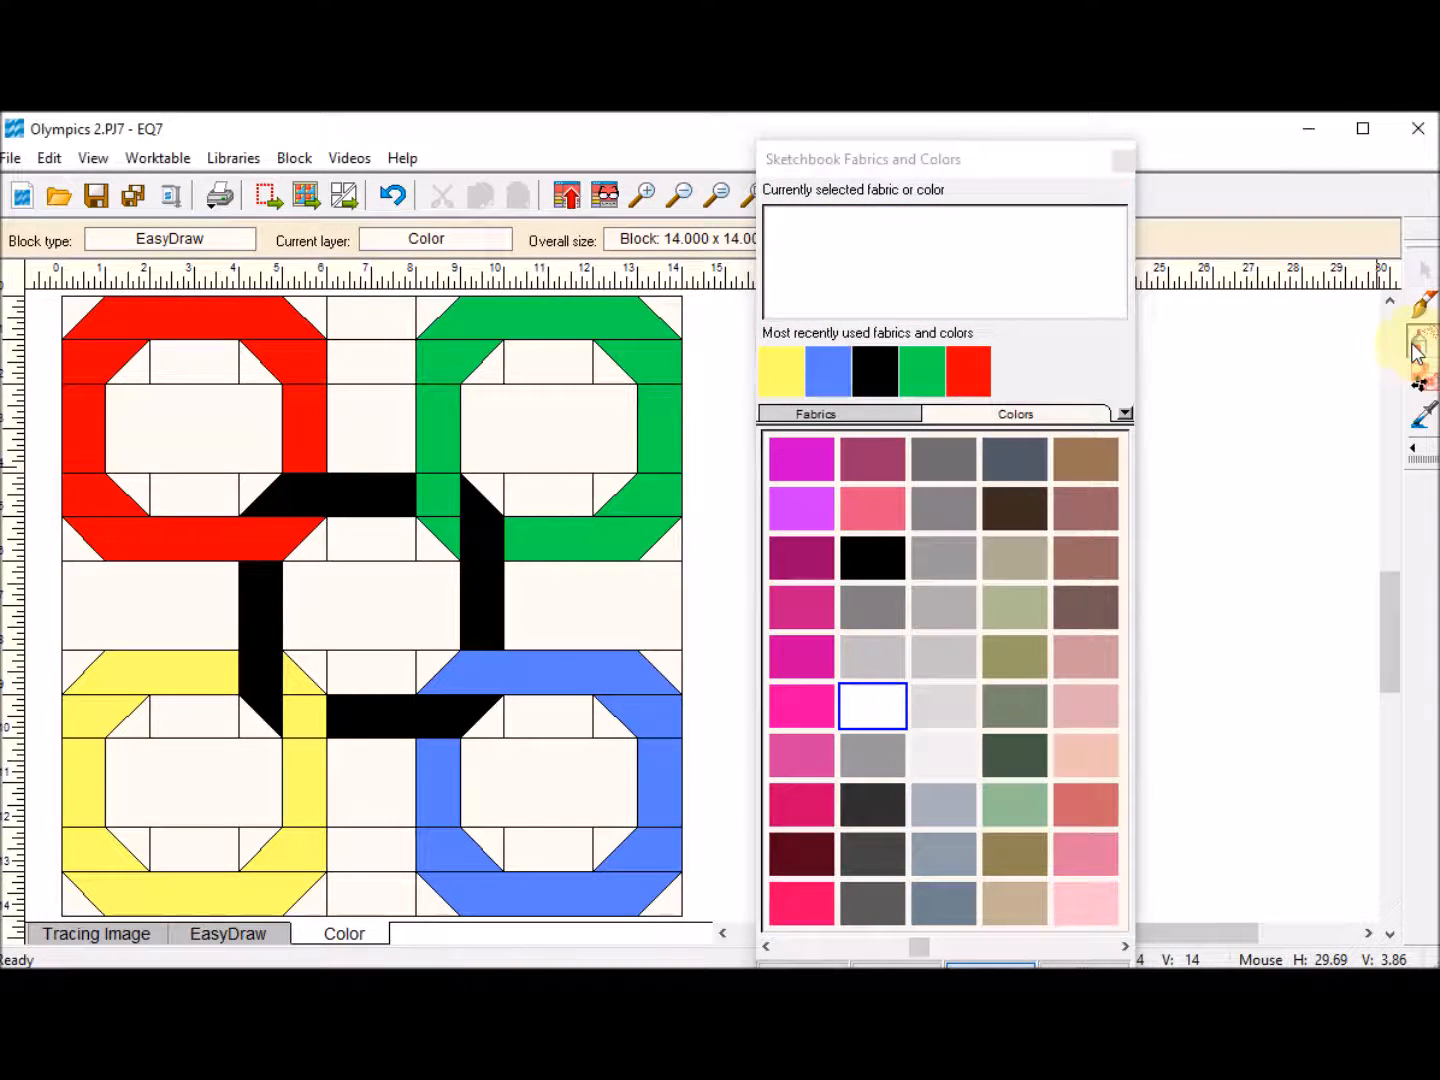
click(576, 433)
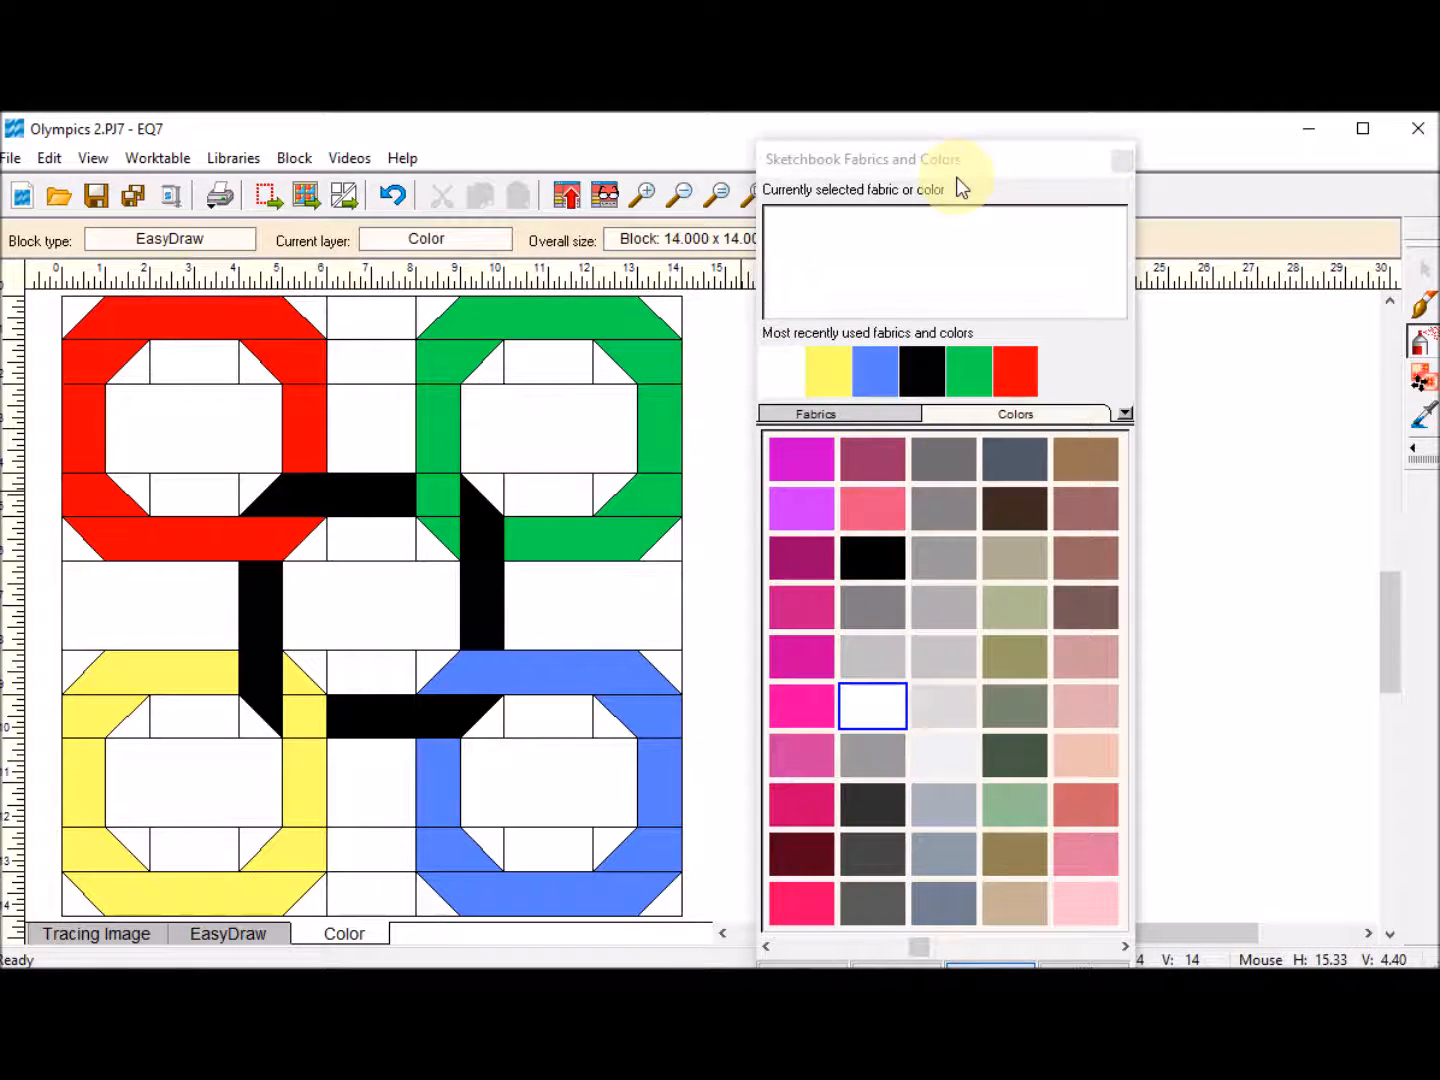
Step: Close the color palette and add the finished block to the Sketchbook
click(1120, 164)
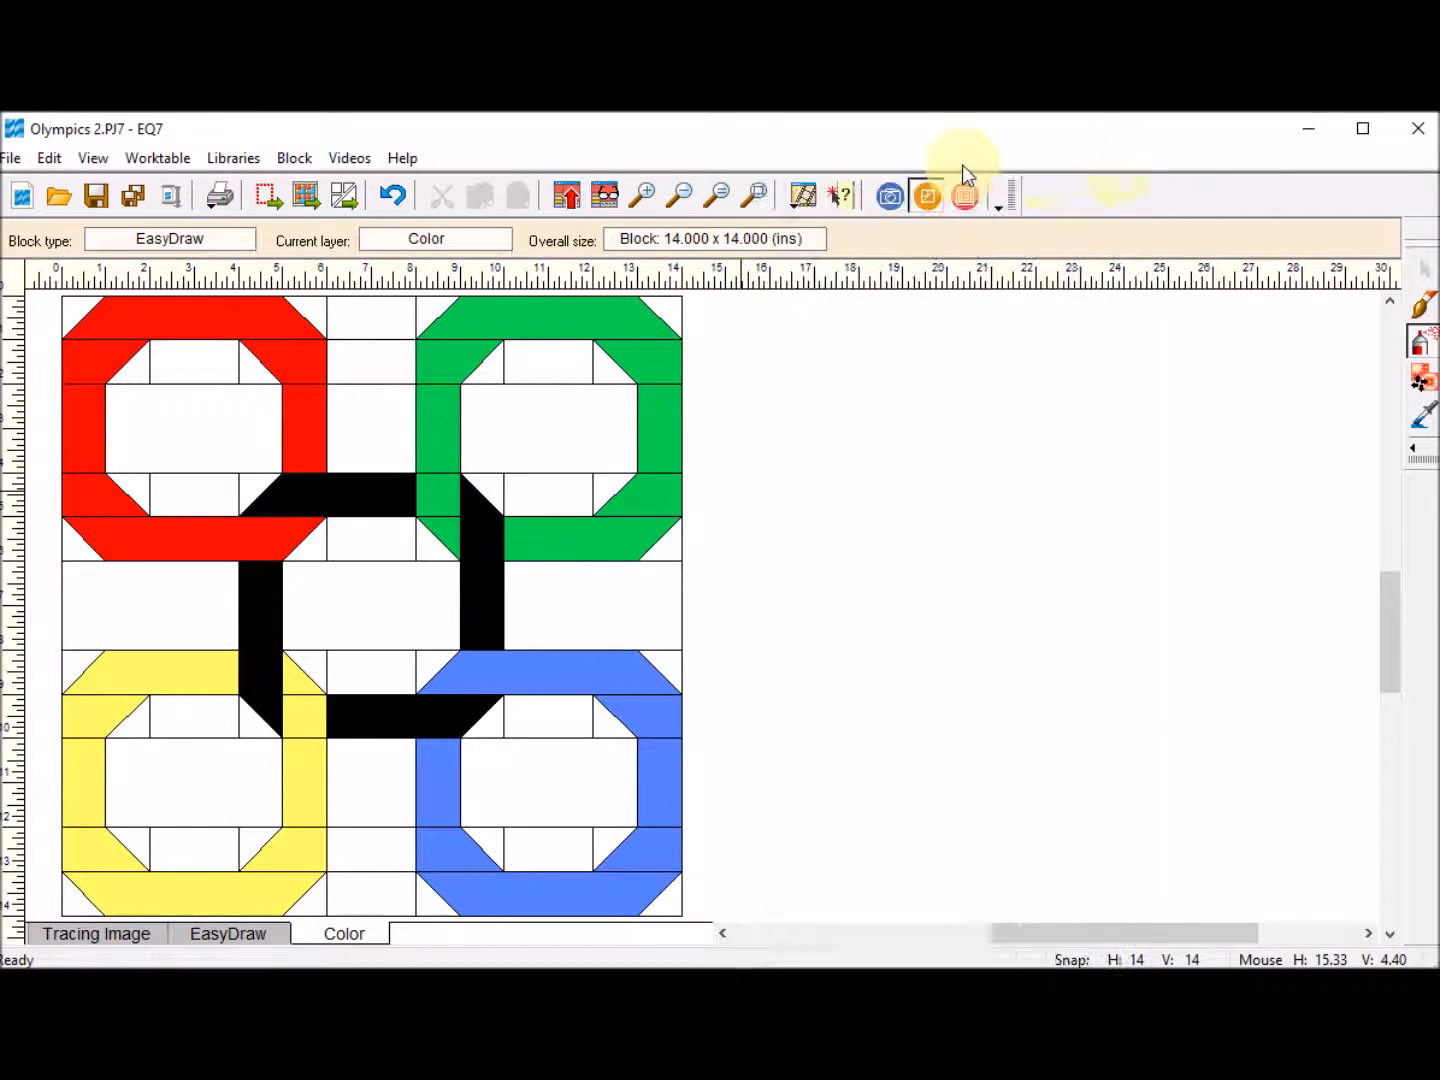
click(568, 200)
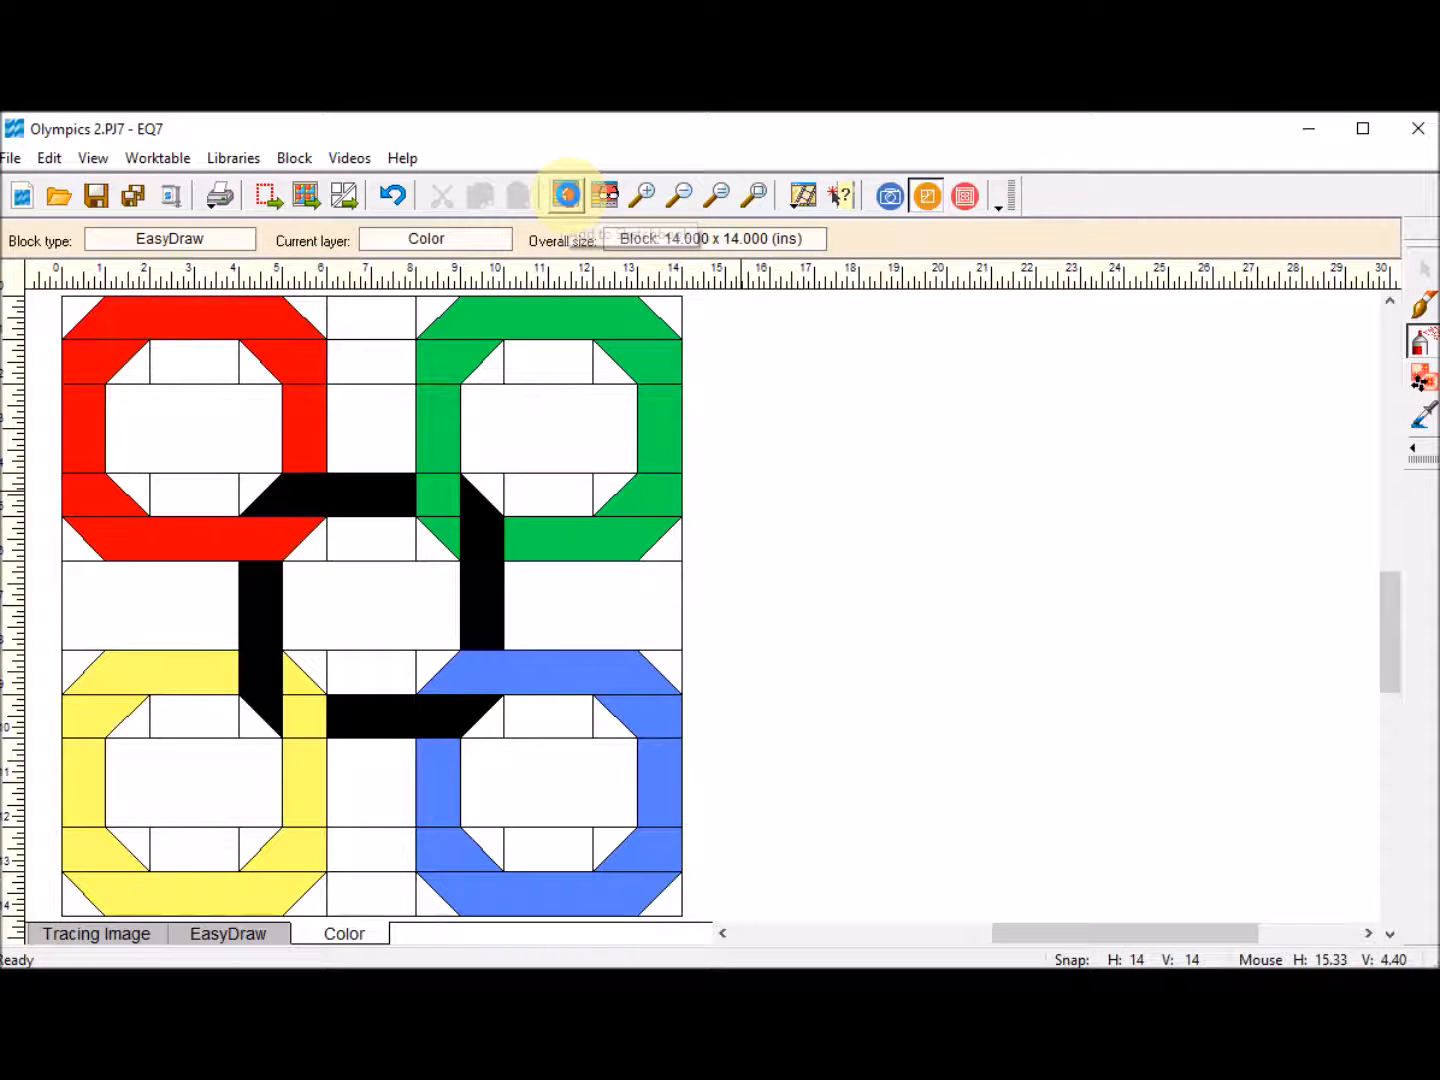